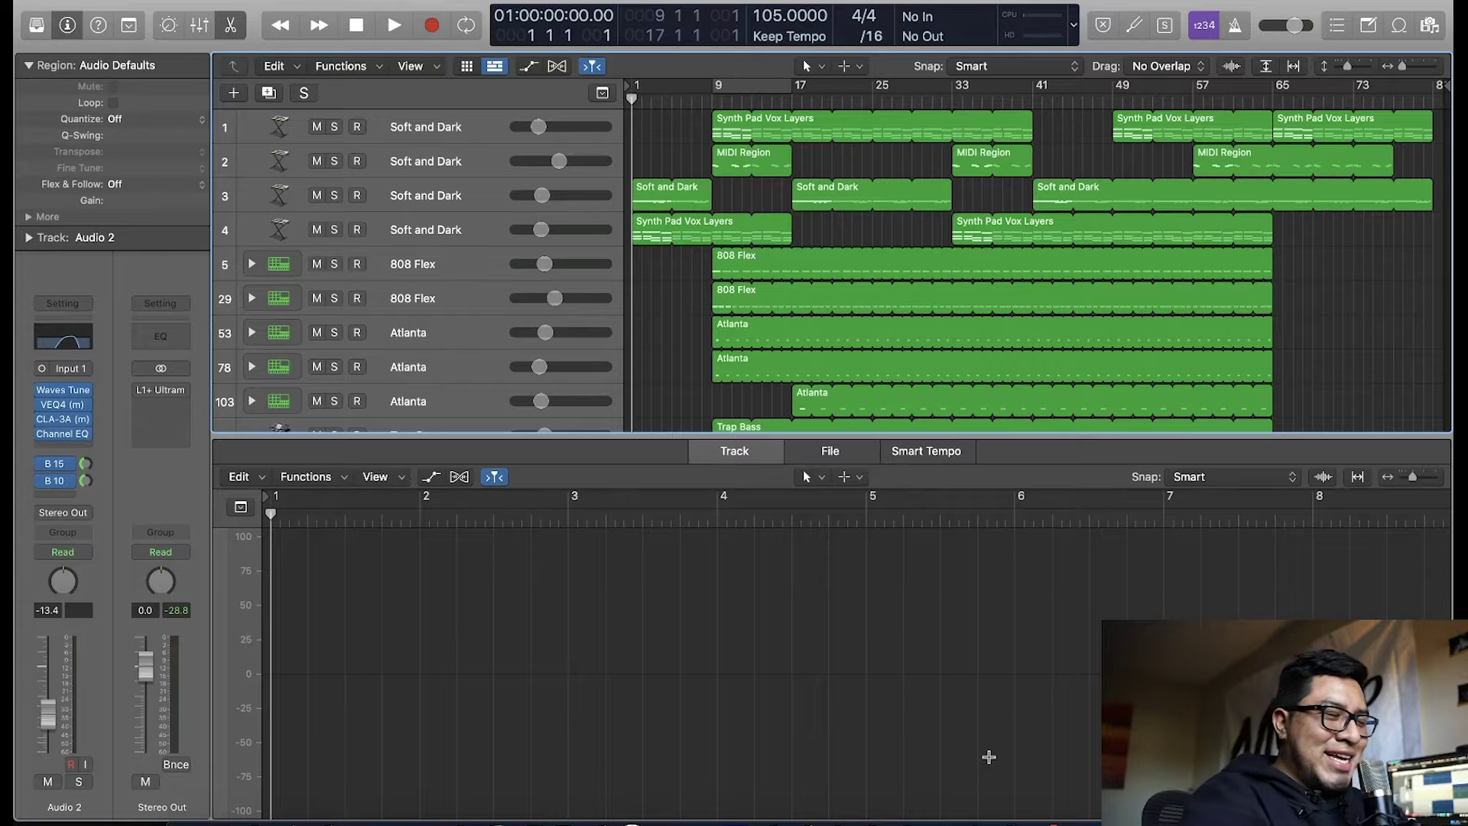
Step: Hide the editor area and activate the cycle range over bars 9 to 17
{"action": "key", "text": "e"}
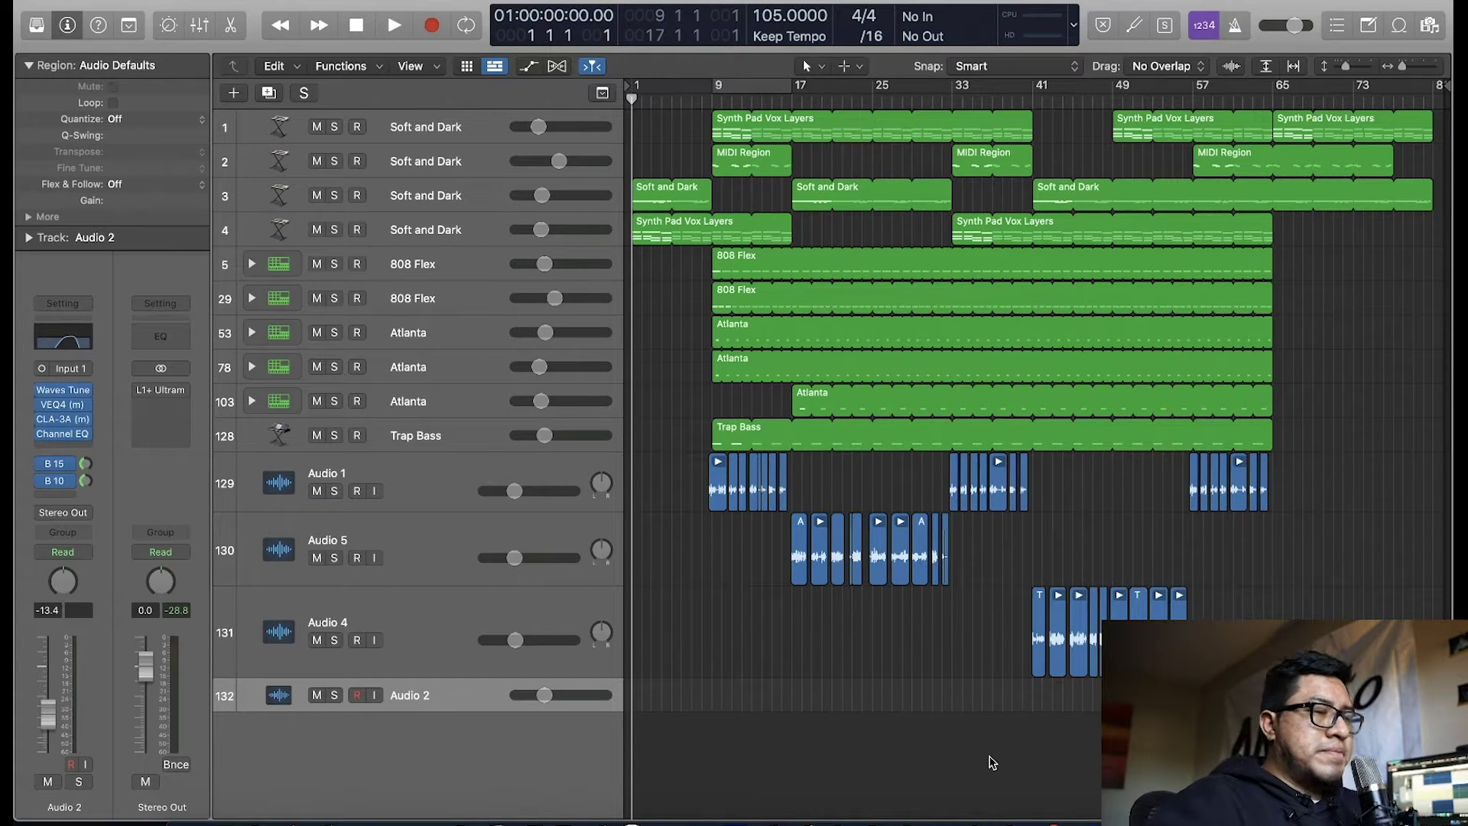
{"action": "left_click", "coordinate": [735, 86]}
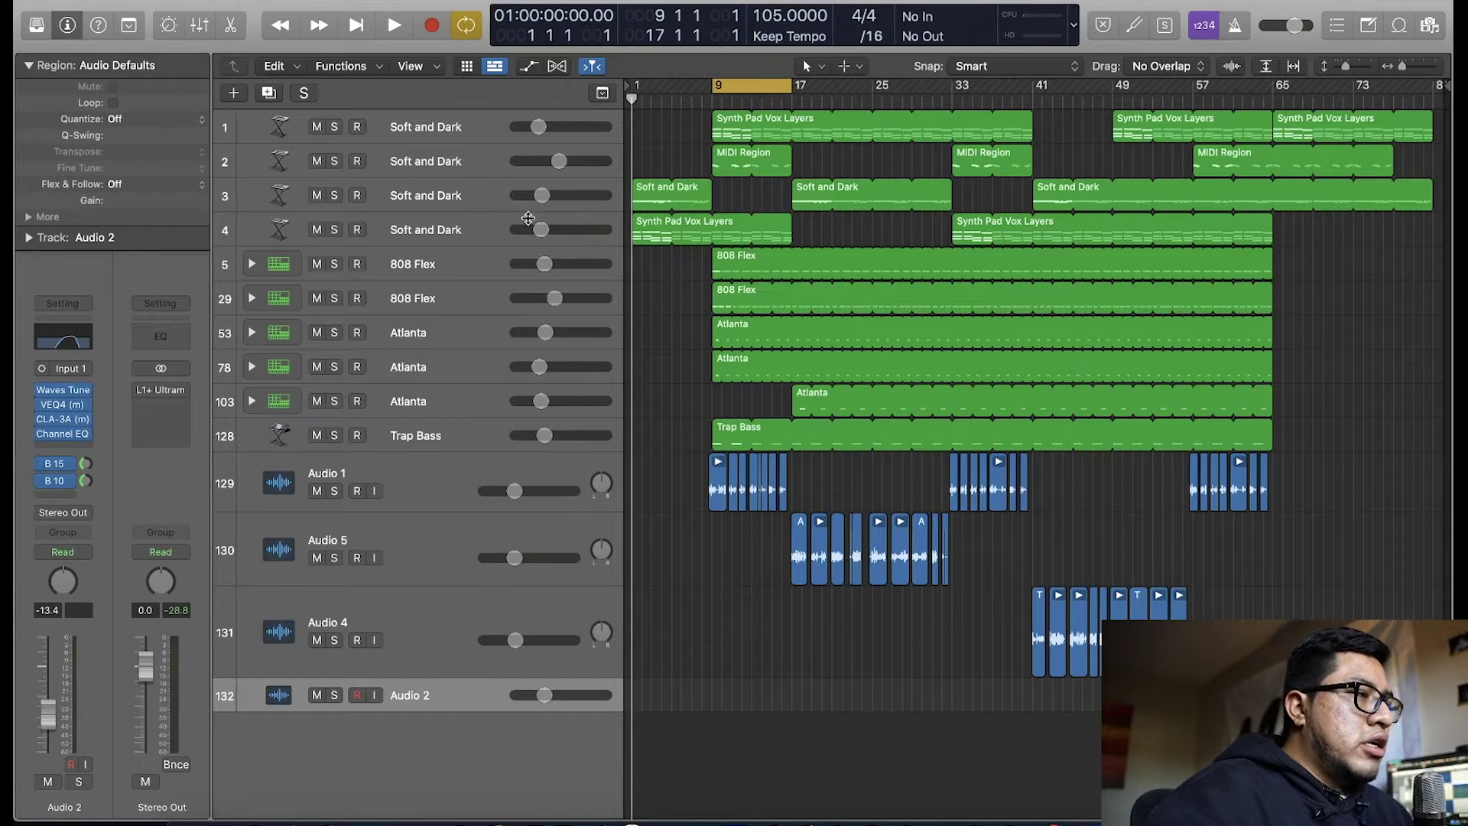
Step: Step down and back up through the track list to review the instrument, drum, bass and audio tracks
{"action": "left_click", "coordinate": [466, 143]}
{"action": "key", "text": "Down"}
{"action": "key", "text": "Down"}
{"action": "key", "text": "Down"}
{"action": "key", "text": "Down"}
{"action": "key", "text": "Down"}
{"action": "key", "text": "Down"}
{"action": "key", "text": "Down"}
{"action": "key", "text": "Down"}
{"action": "key", "text": "Down"}
{"action": "key", "text": "Down"}
{"action": "key", "text": "Down"}
{"action": "key", "text": "Down"}
{"action": "key", "text": "Down"}
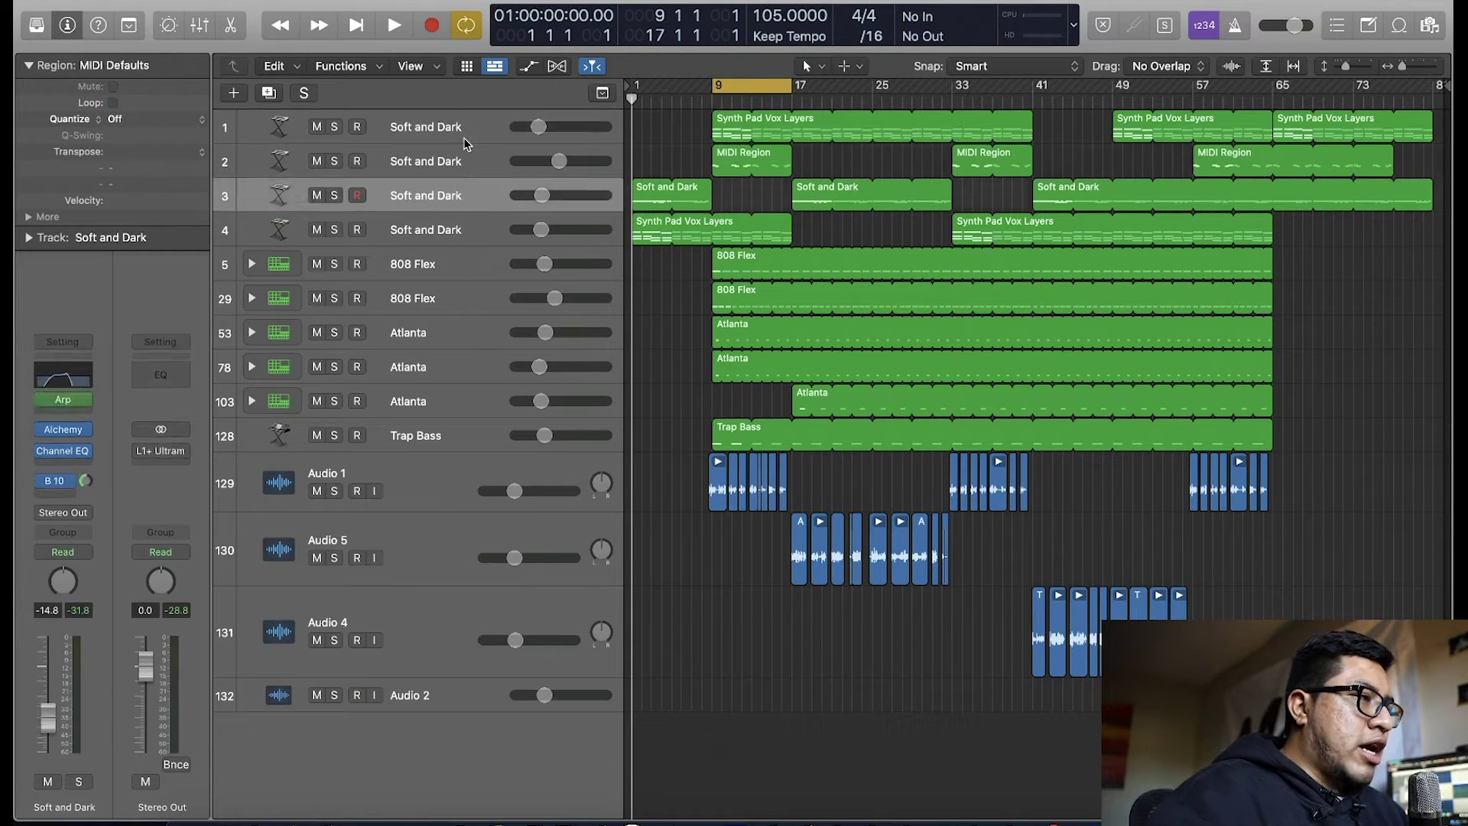
{"action": "key", "text": "Up"}
{"action": "key", "text": "Up"}
{"action": "key", "text": "Up"}
{"action": "key", "text": "Up"}
{"action": "key", "text": "Up"}
{"action": "key", "text": "Up"}
{"action": "key", "text": "Up"}
{"action": "key", "text": "Up"}
{"action": "key", "text": "Up"}
{"action": "key", "text": "Up"}
{"action": "key", "text": "Up"}
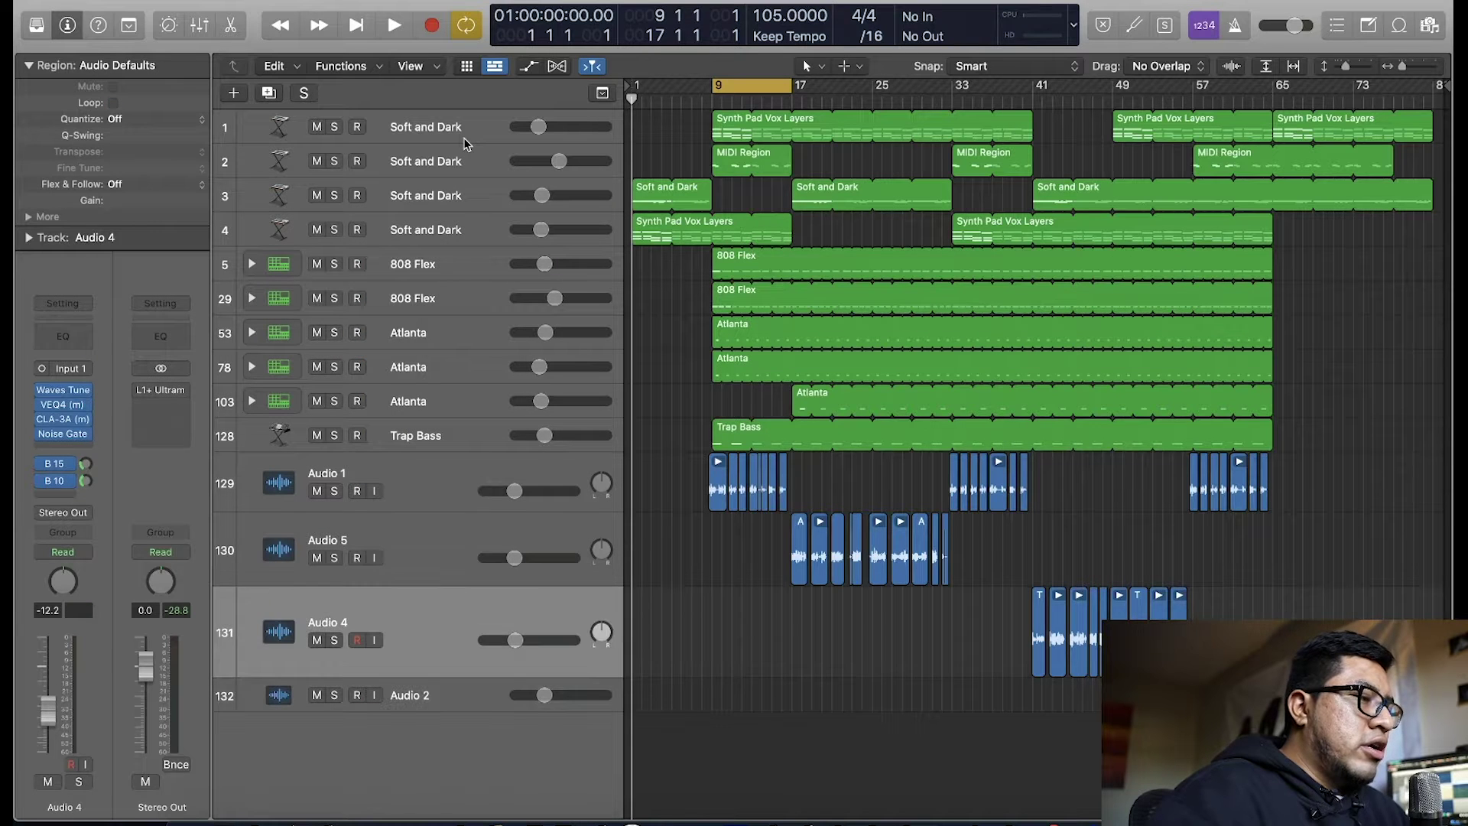
Step: Expand the first 808 Flex drum track to view its individual drum sounds, and collapse it again
{"action": "left_click", "coordinate": [252, 264]}
{"action": "scroll", "coordinate": [406, 425], "scroll_direction": "down", "scroll_amount": 10}
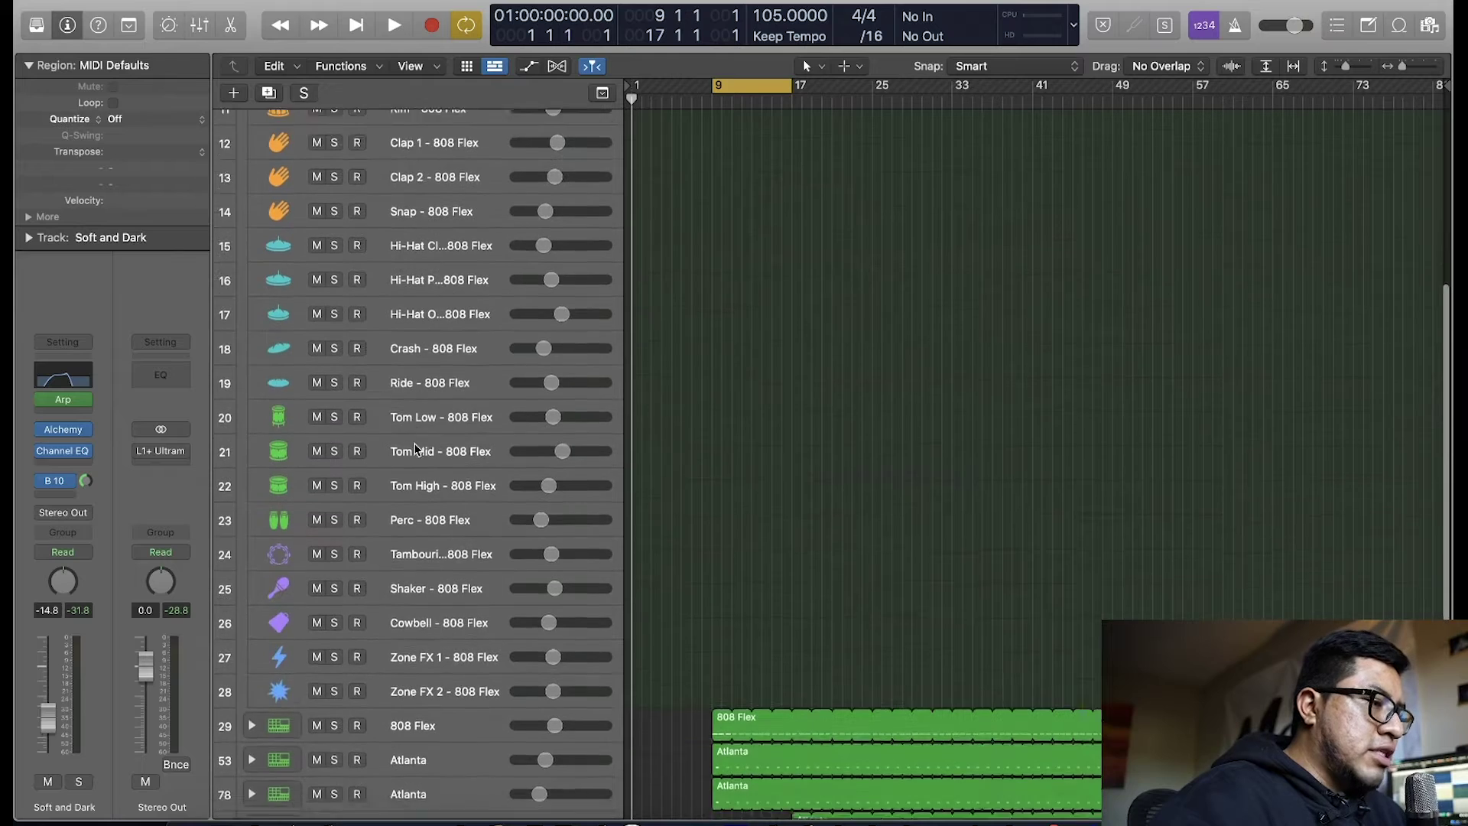
{"action": "scroll", "coordinate": [582, 444], "scroll_direction": "up", "scroll_amount": 7}
{"action": "scroll", "coordinate": [583, 443], "scroll_direction": "up", "scroll_amount": 4}
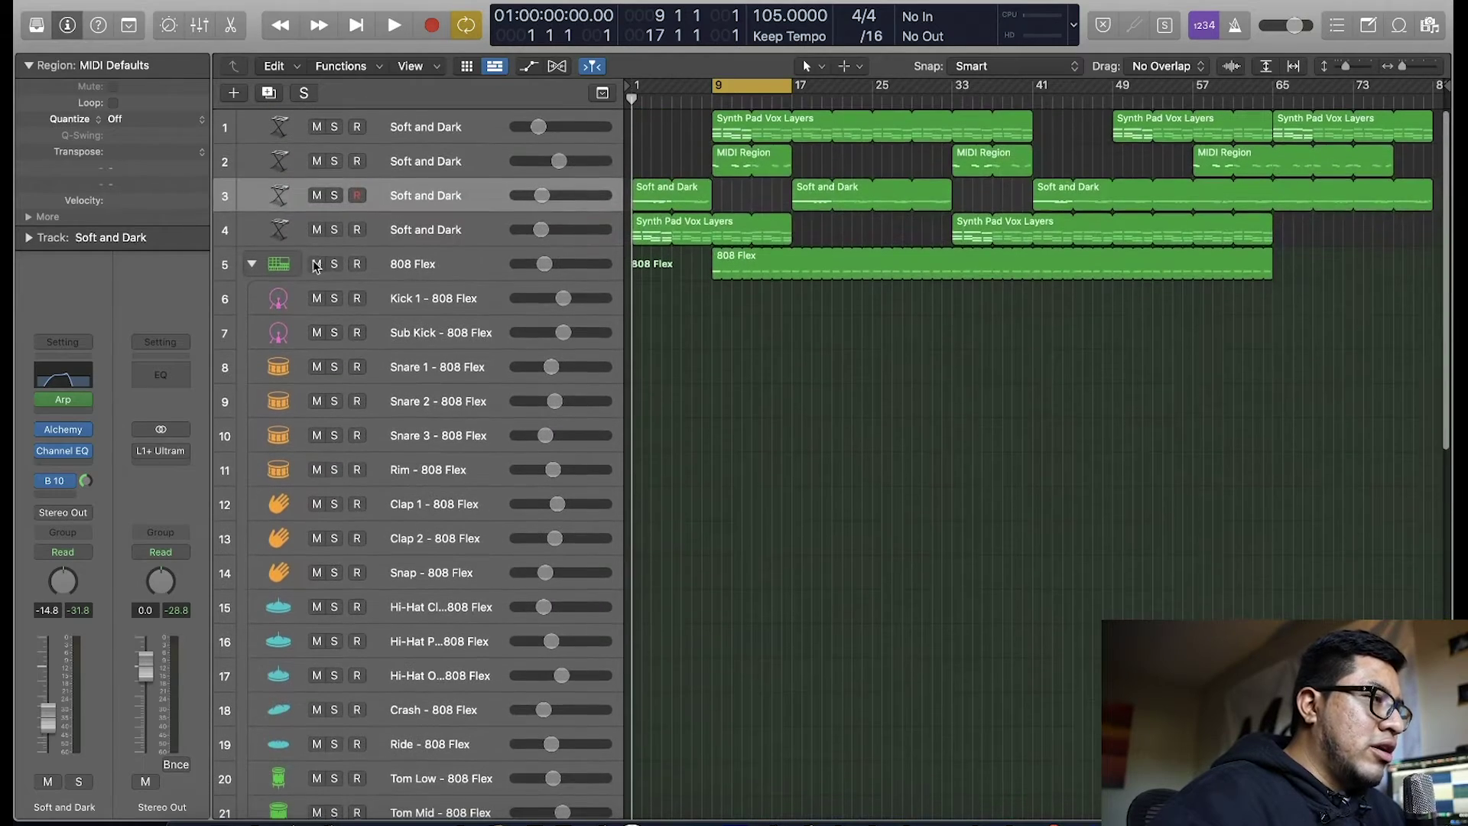
{"action": "left_click", "coordinate": [253, 265]}
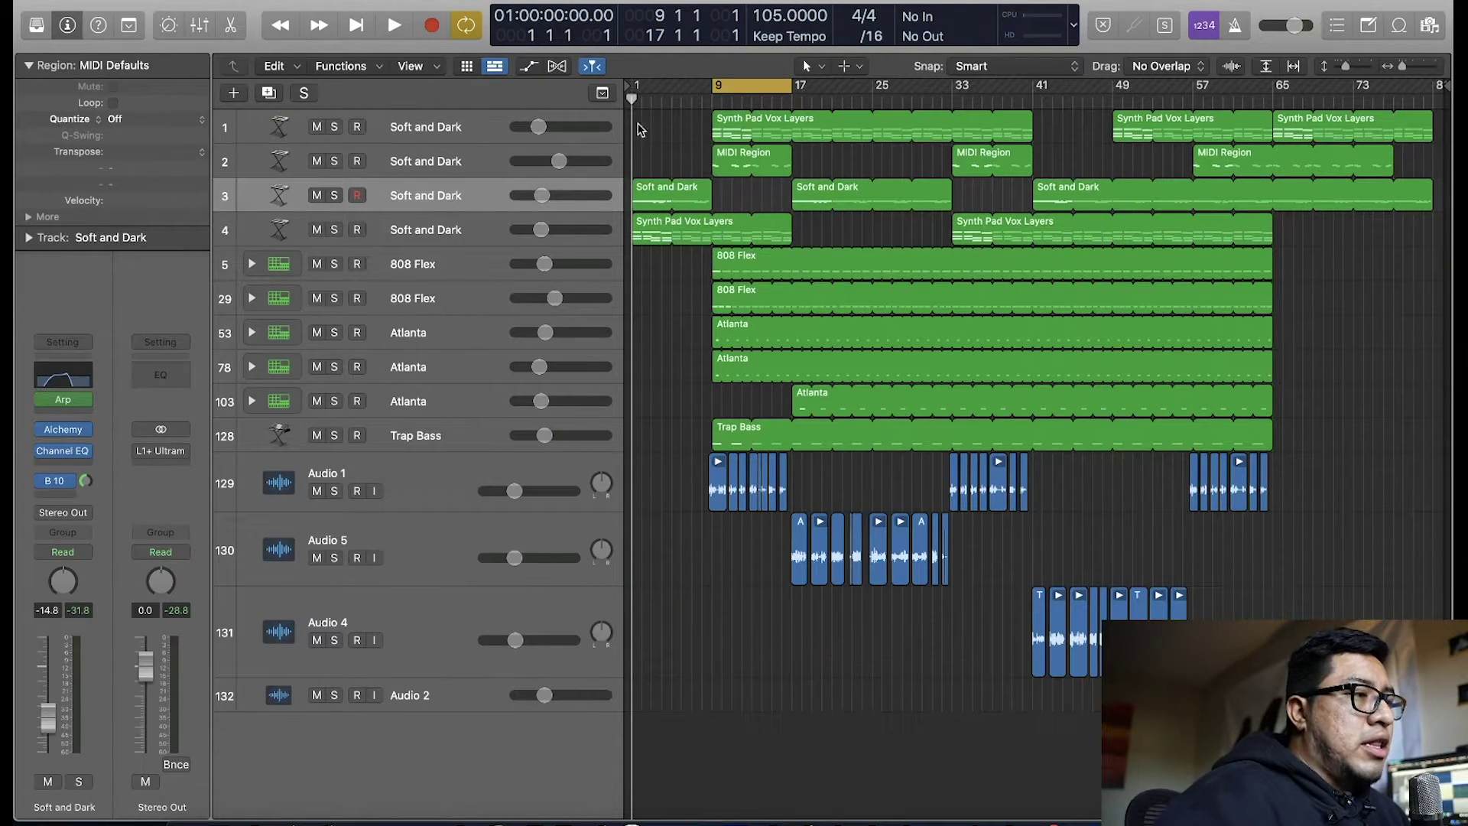
Step: Solo the first Soft and Dark track and play a short part of its Synth Pad Vox Layers region
{"action": "left_click", "coordinate": [335, 126]}
{"action": "left_click", "coordinate": [428, 128]}
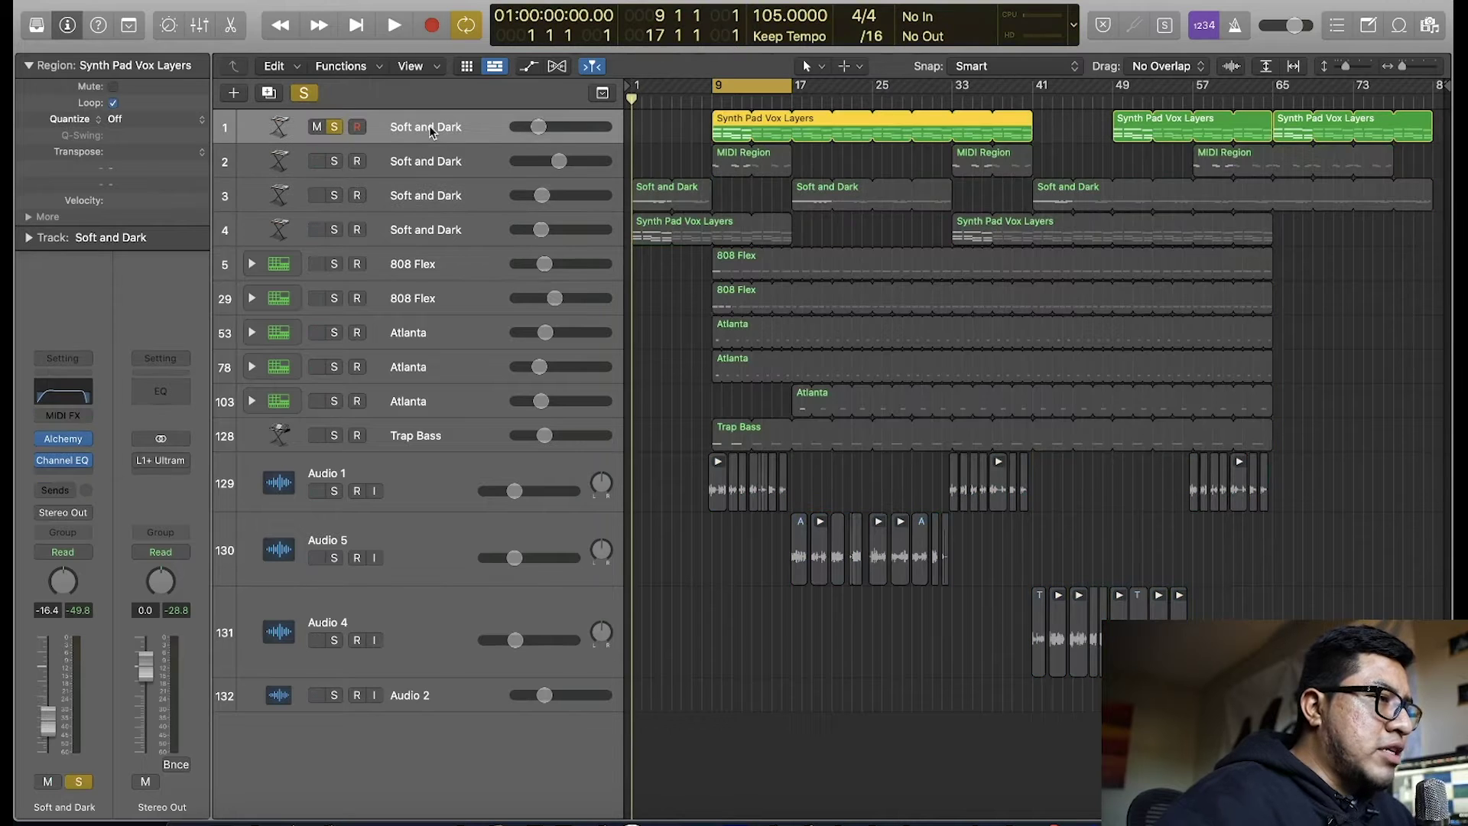
{"action": "key", "text": "space"}
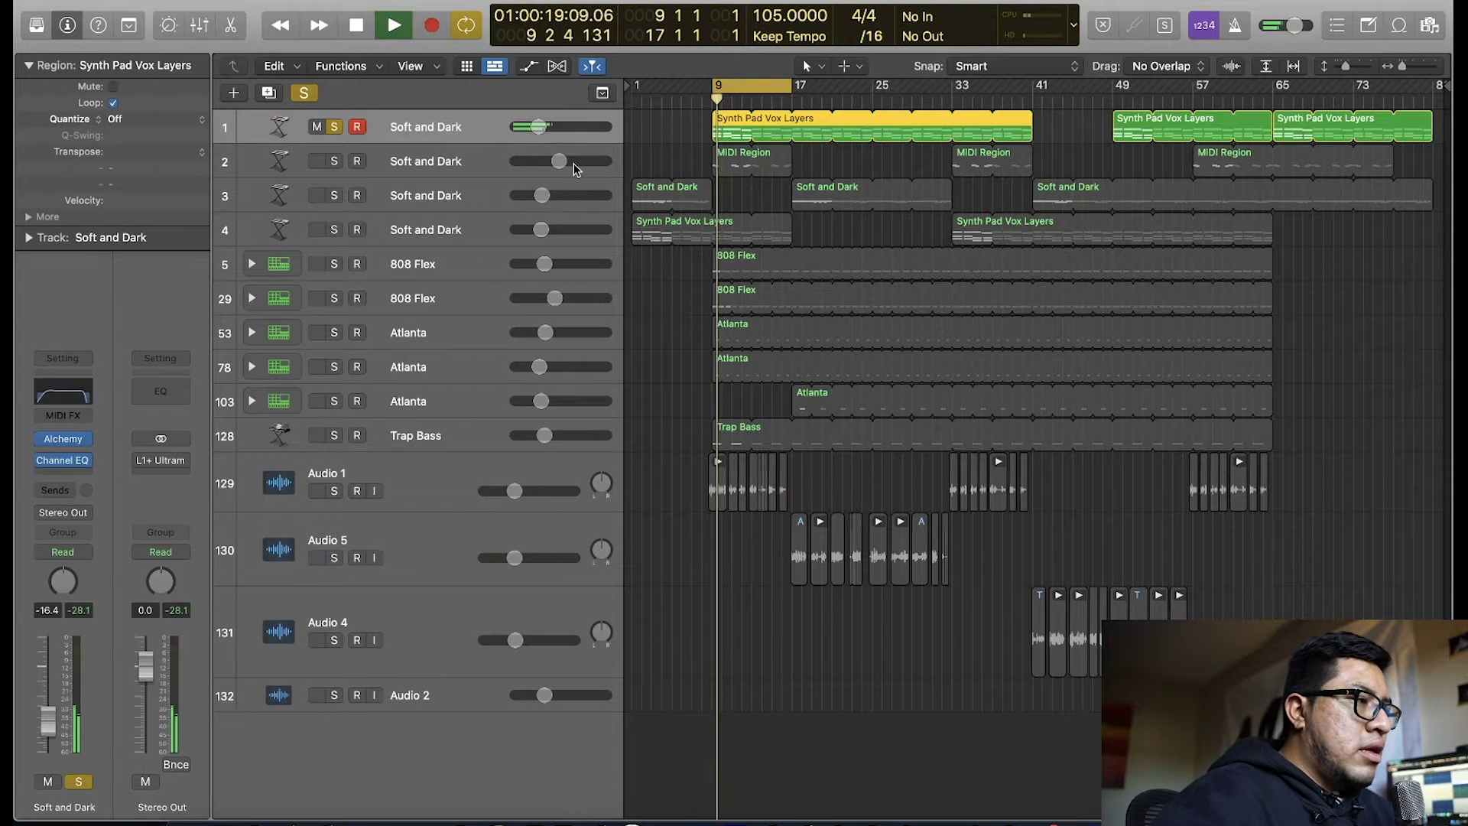
{"action": "mouse_move", "coordinate": [89, 445]}
{"action": "key", "text": "space"}
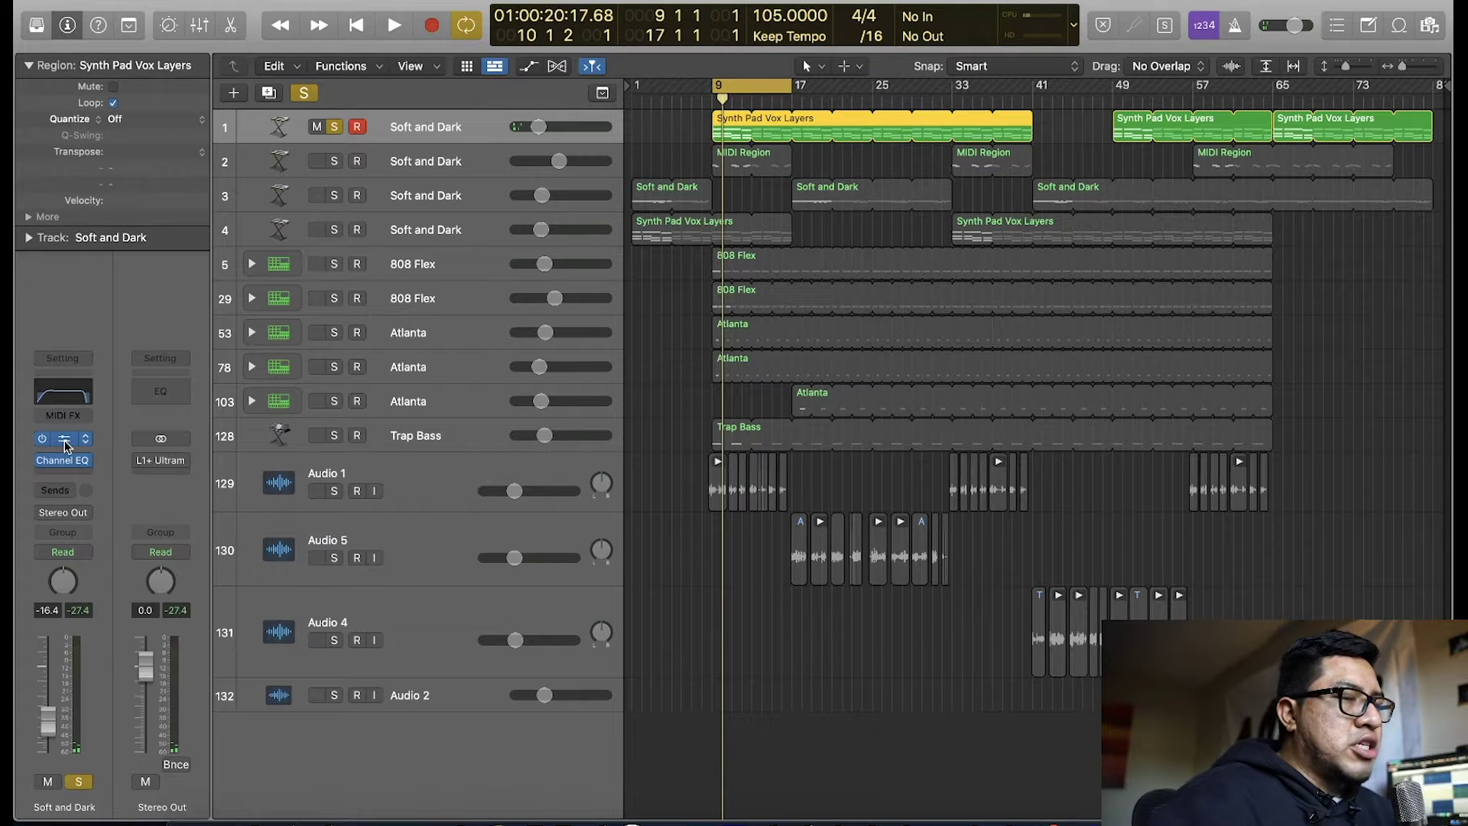
Step: Inspect the Alchemy preset and the Channel EQ curve on the first Soft and Dark track, closing each plug-in window
{"action": "left_click", "coordinate": [64, 441]}
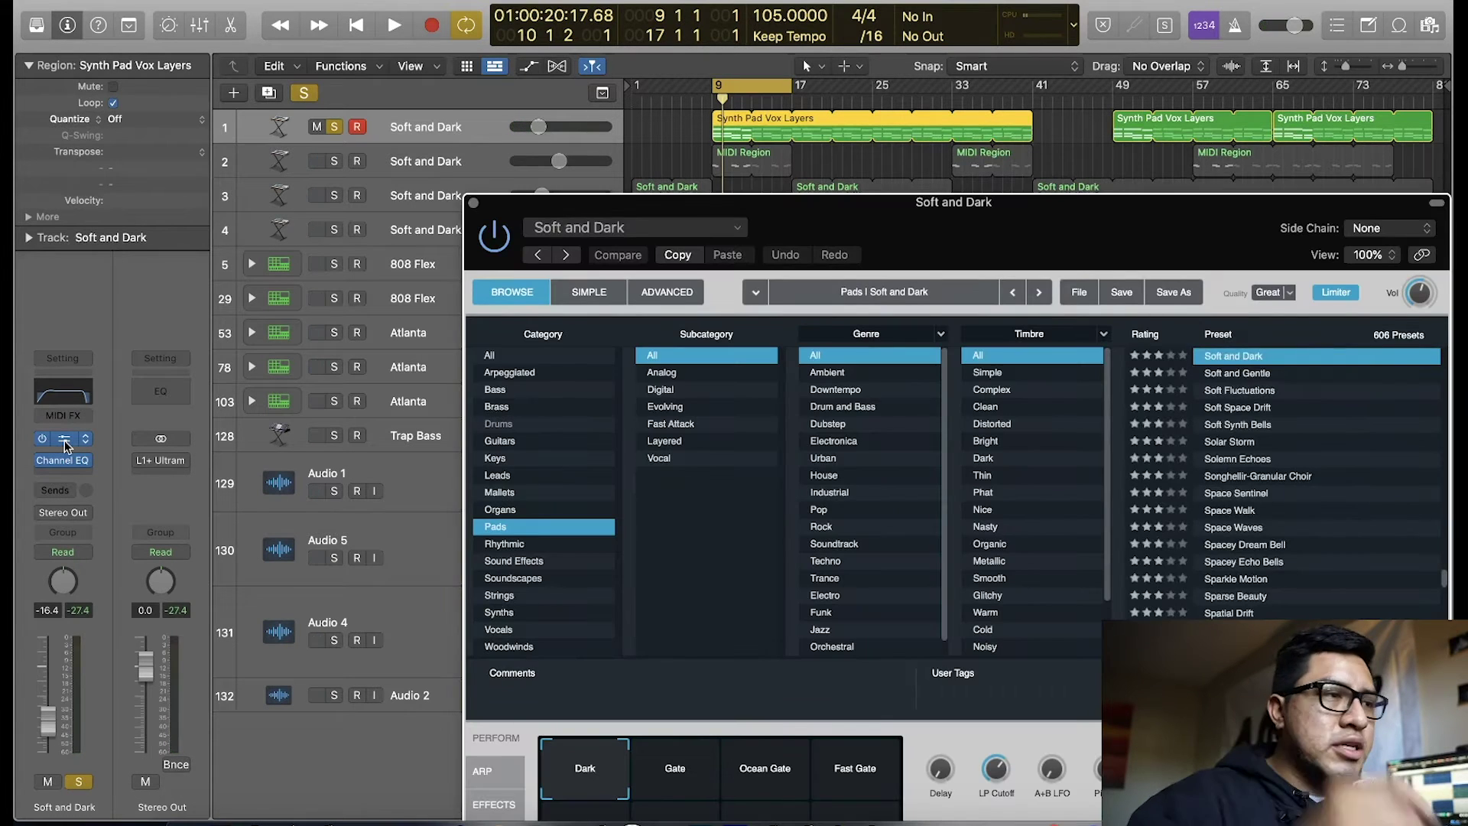
{"action": "left_click_drag", "start_coordinate": [940, 220], "coordinate": [660, 89]}
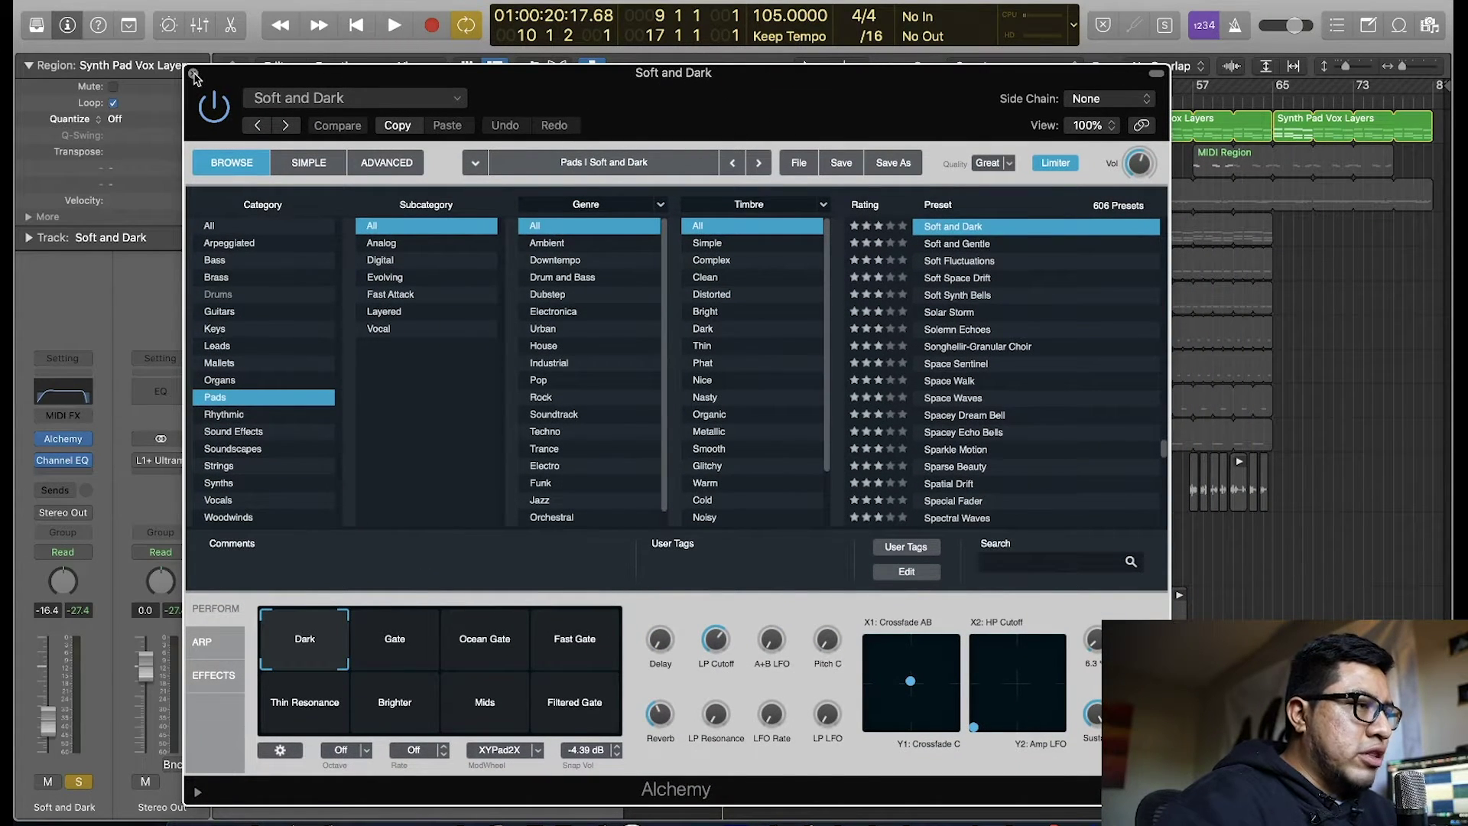
{"action": "left_click", "coordinate": [193, 75]}
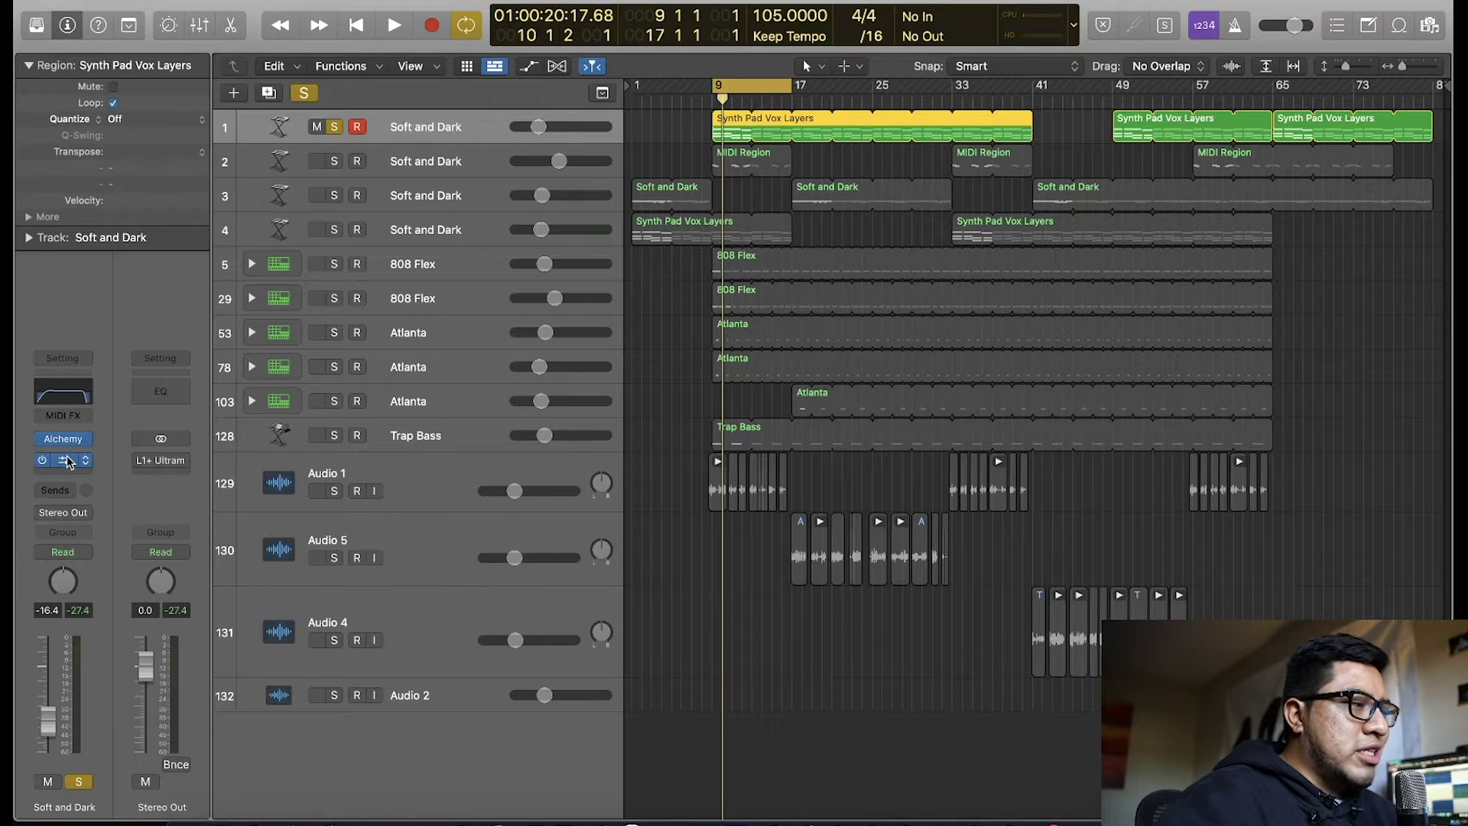
{"action": "left_click", "coordinate": [66, 456]}
{"action": "left_click", "coordinate": [66, 456]}
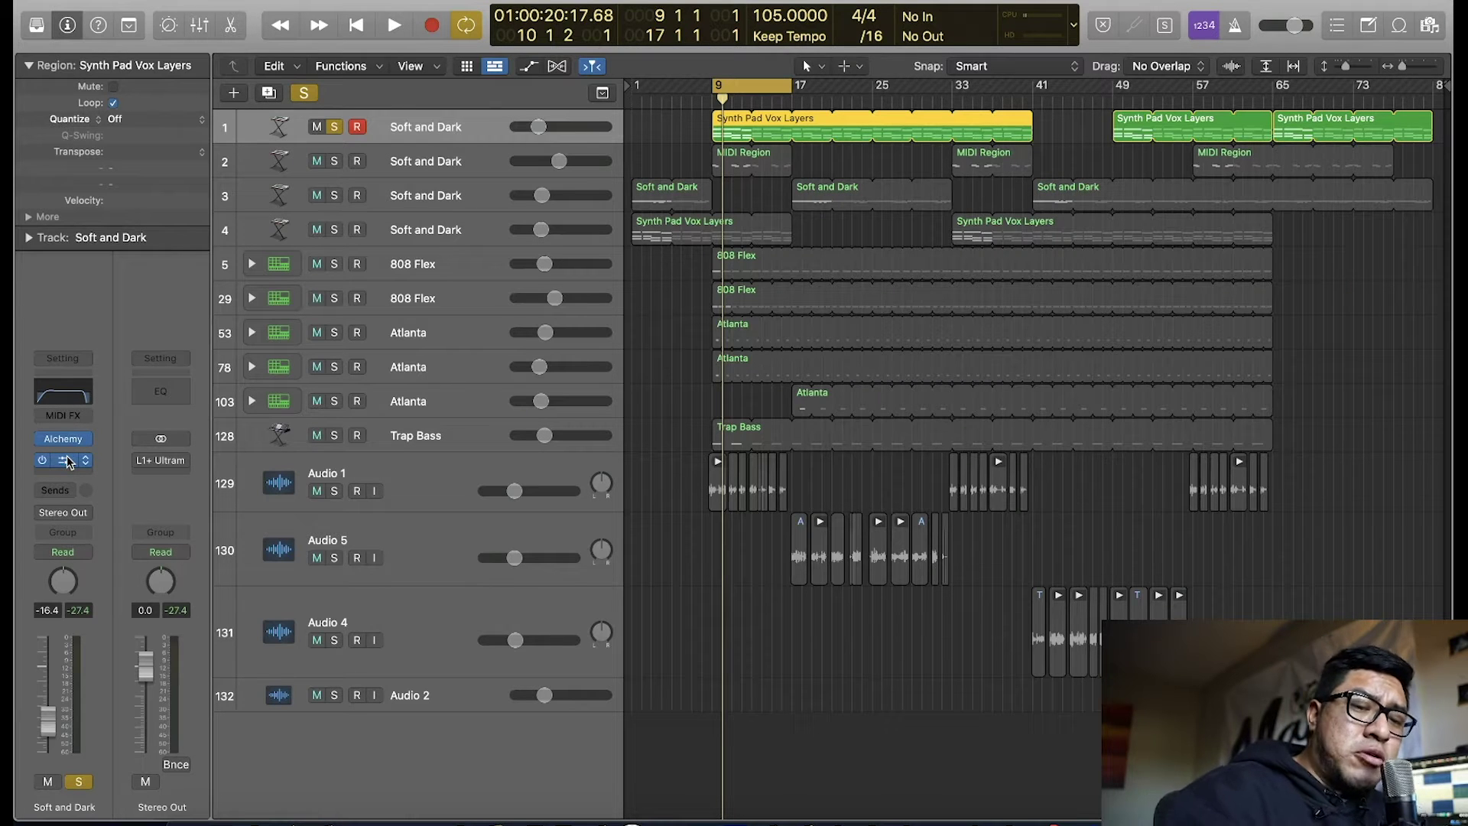
{"action": "left_click", "coordinate": [67, 463]}
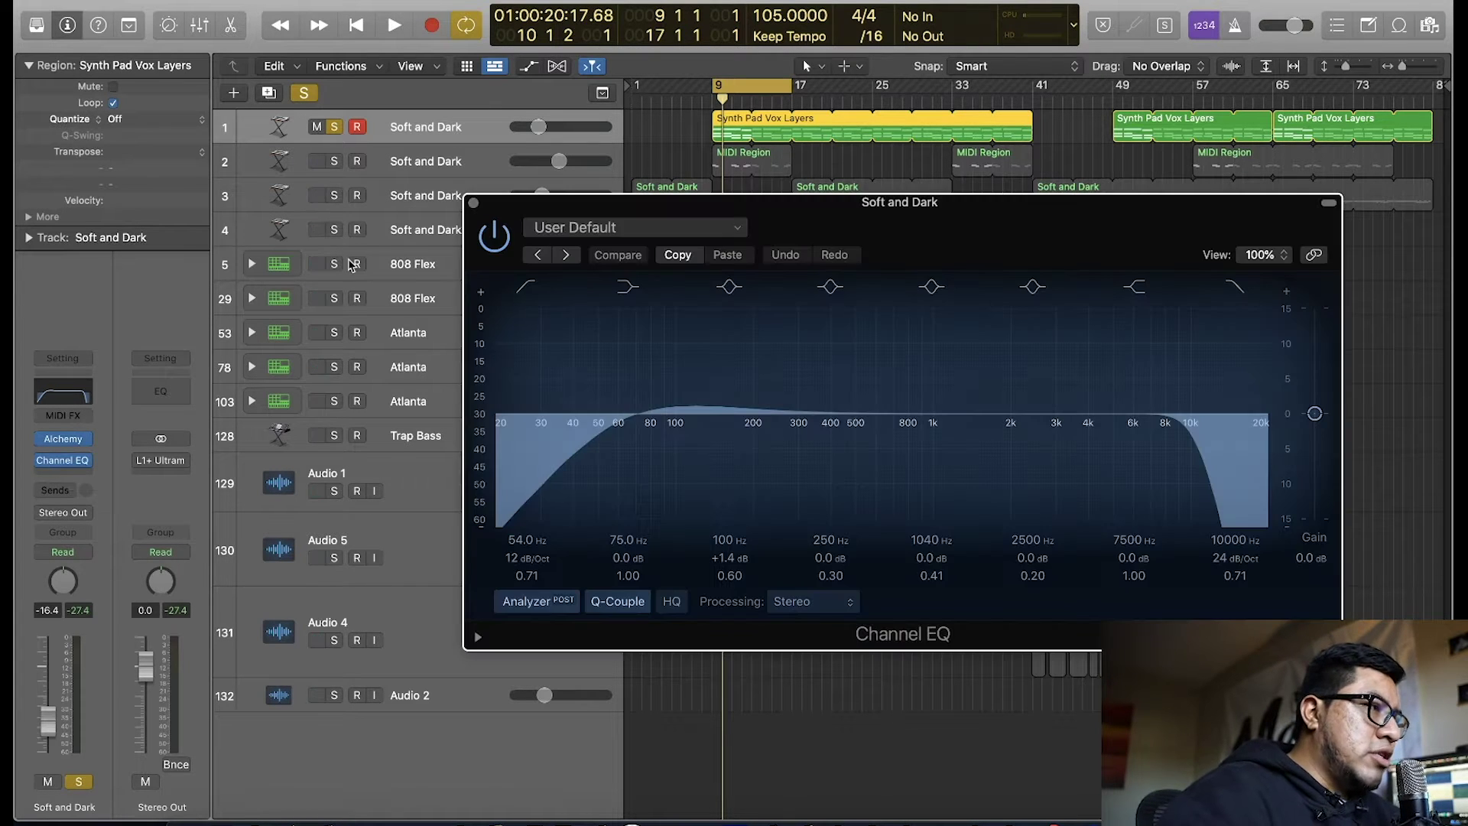
{"action": "left_click", "coordinate": [471, 204]}
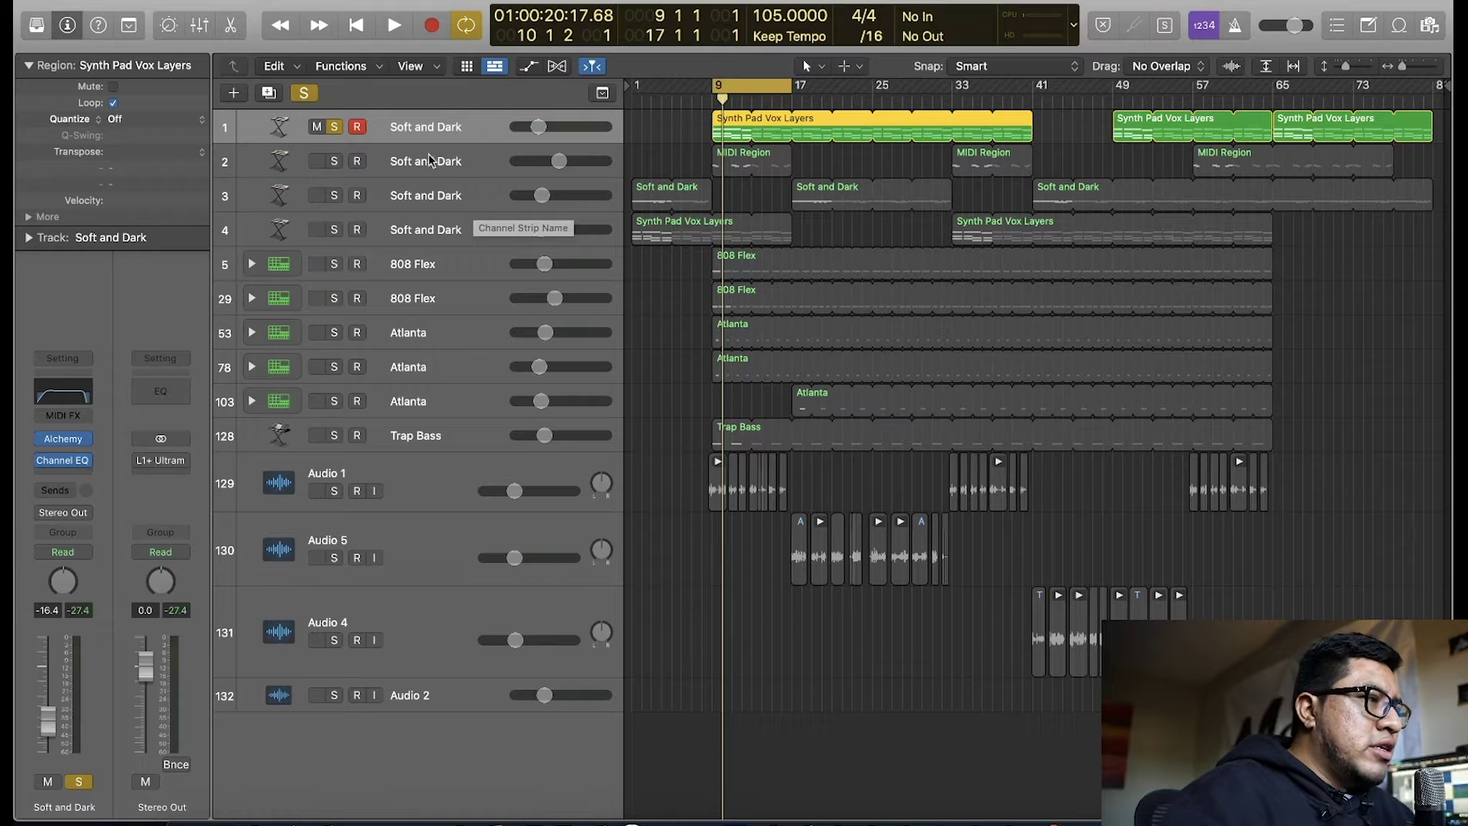
Step: Play the cycle with Soft and Dark track 4 also soloed, and show the Synth Pad Vox Layers notes in the Piano Roll
{"action": "key", "text": "space"}
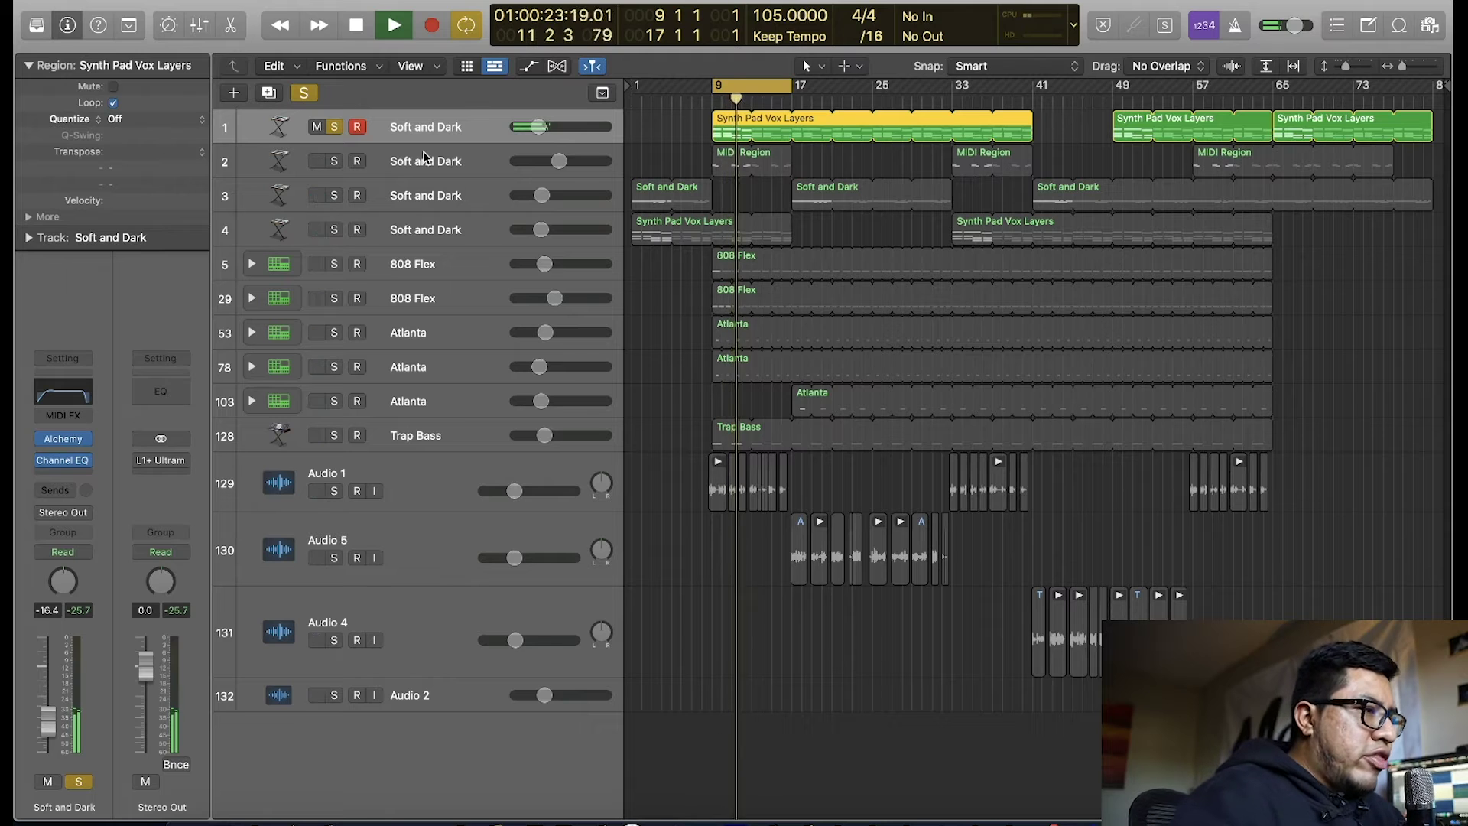
{"action": "left_click", "coordinate": [334, 231]}
{"action": "key", "text": "p"}
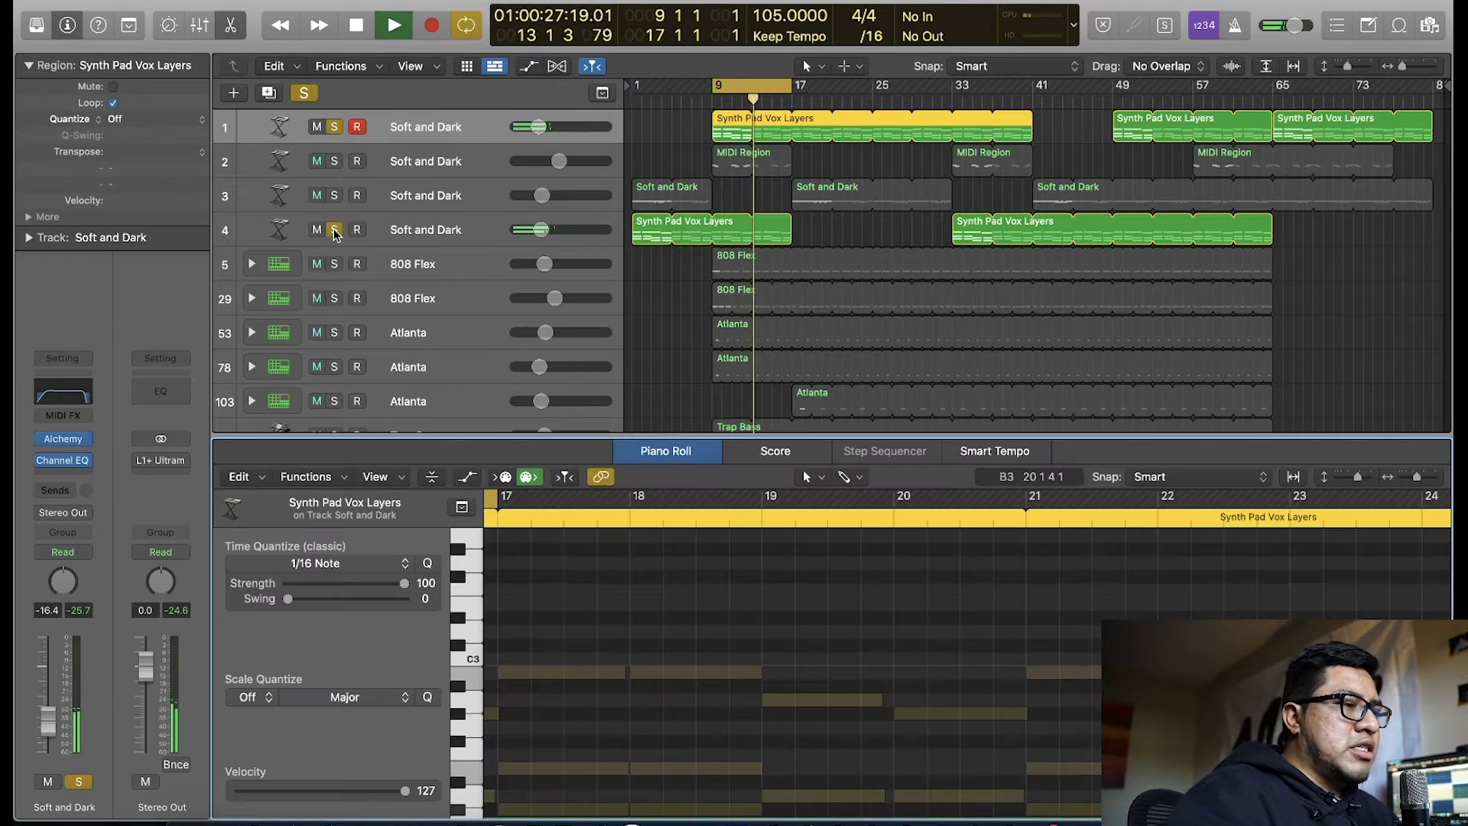
{"action": "scroll", "coordinate": [719, 713], "scroll_direction": "down", "scroll_amount": 5}
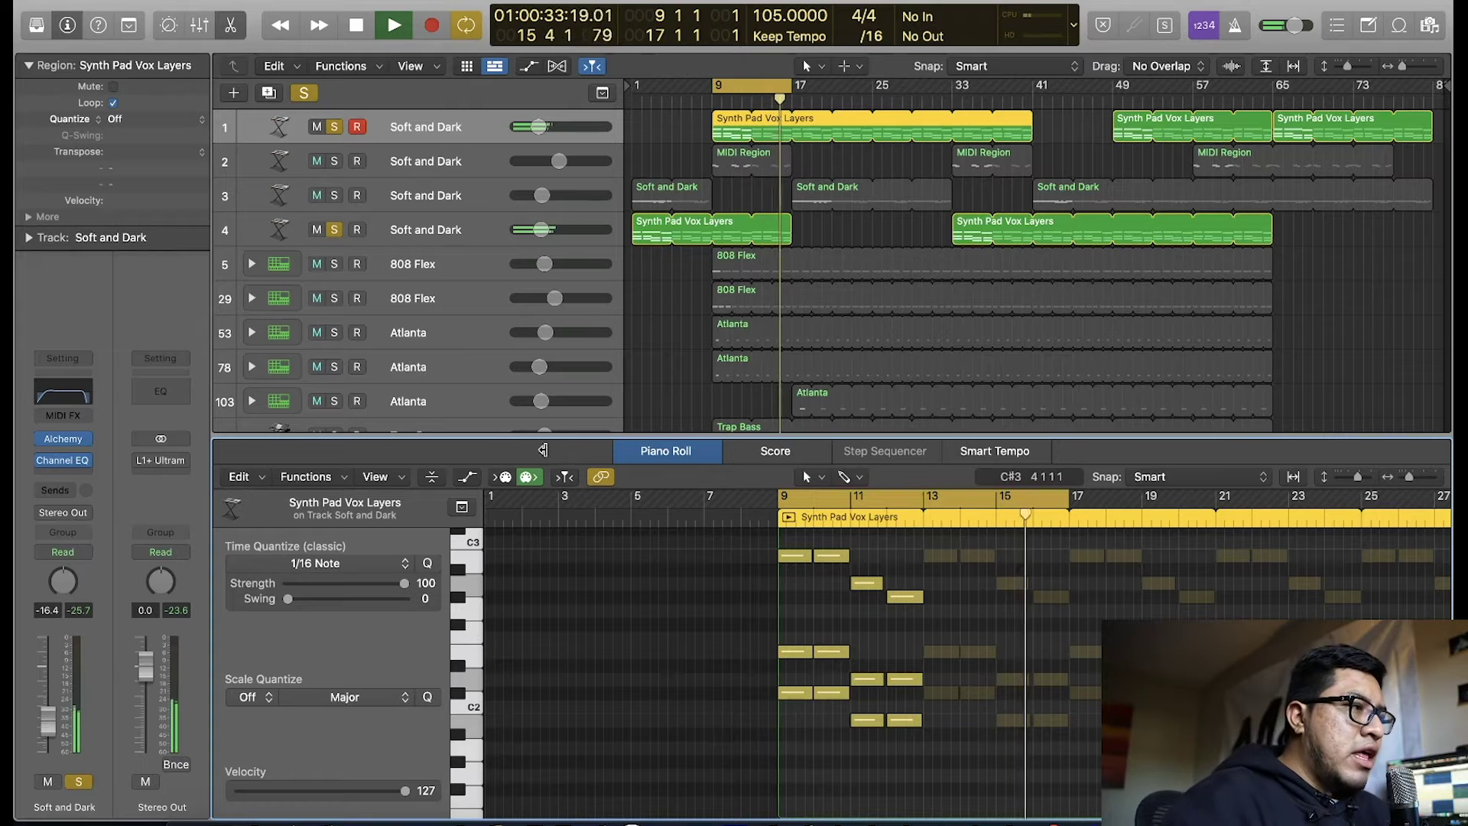
Step: Add Soft and Dark track 2 to the solo during playback, and check its Channel EQ curve
{"action": "left_click", "coordinate": [335, 161]}
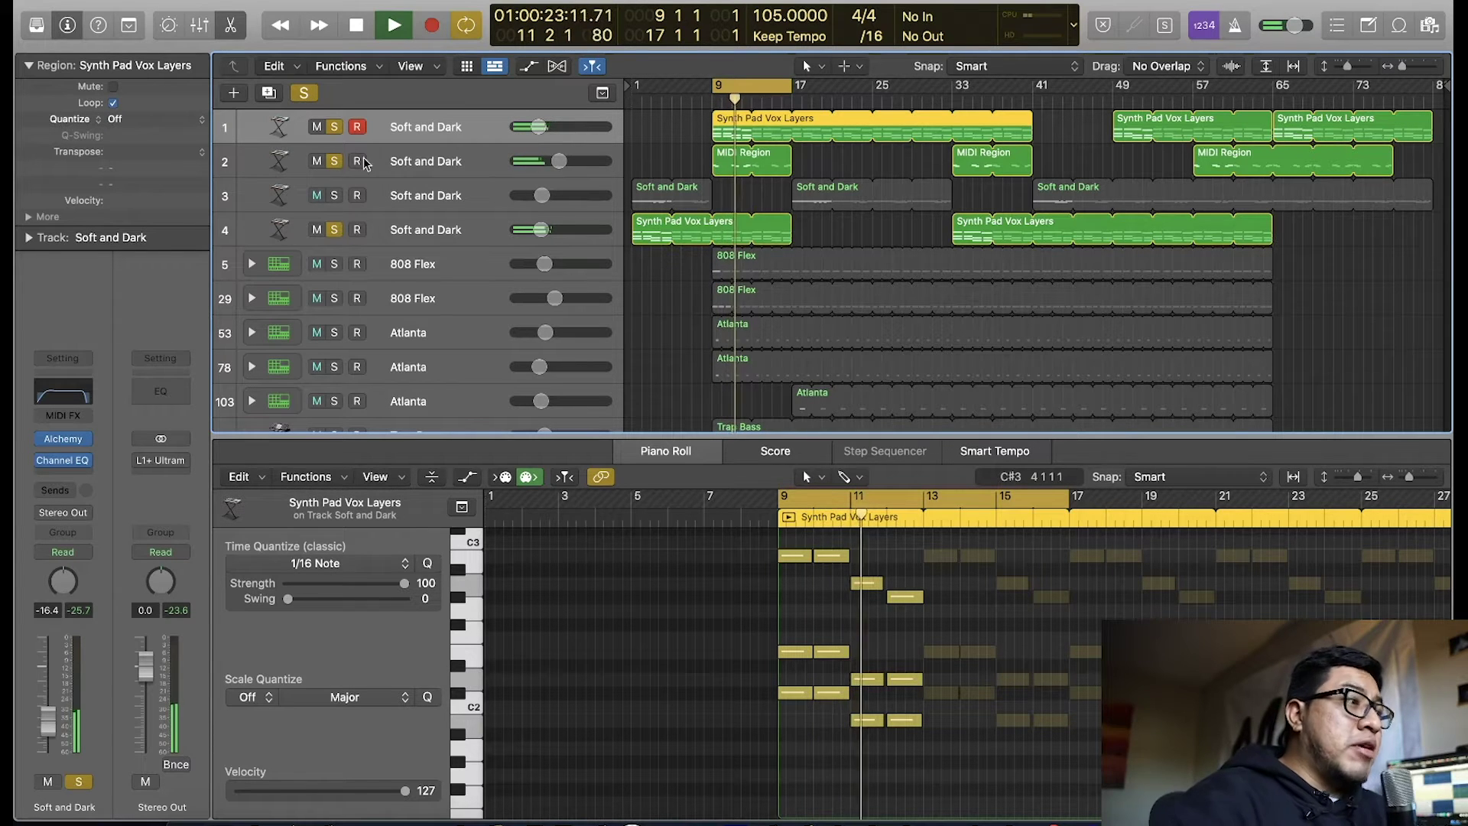
{"action": "left_click", "coordinate": [343, 171]}
{"action": "left_click", "coordinate": [63, 461]}
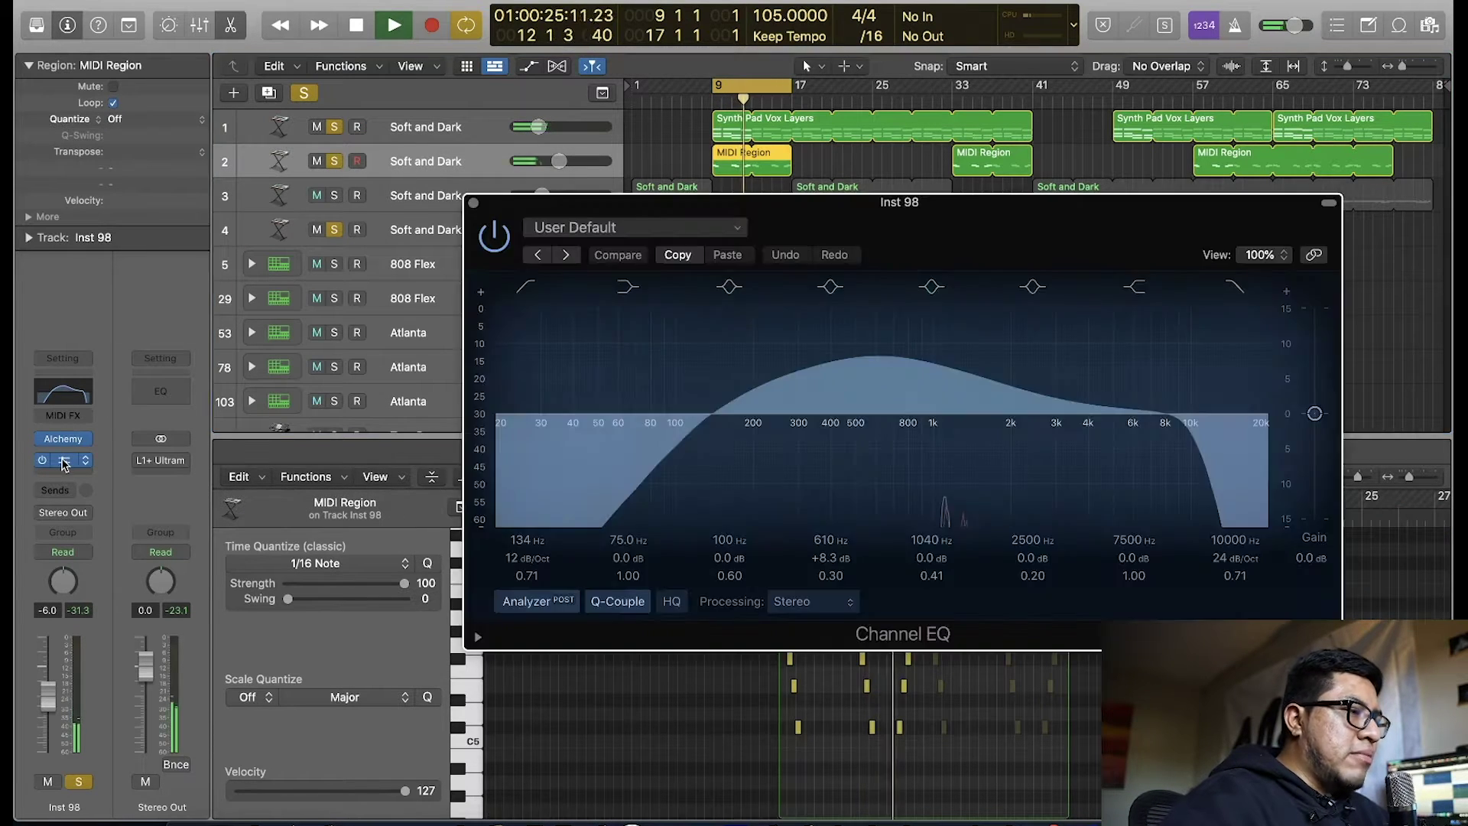
{"action": "left_click", "coordinate": [473, 203]}
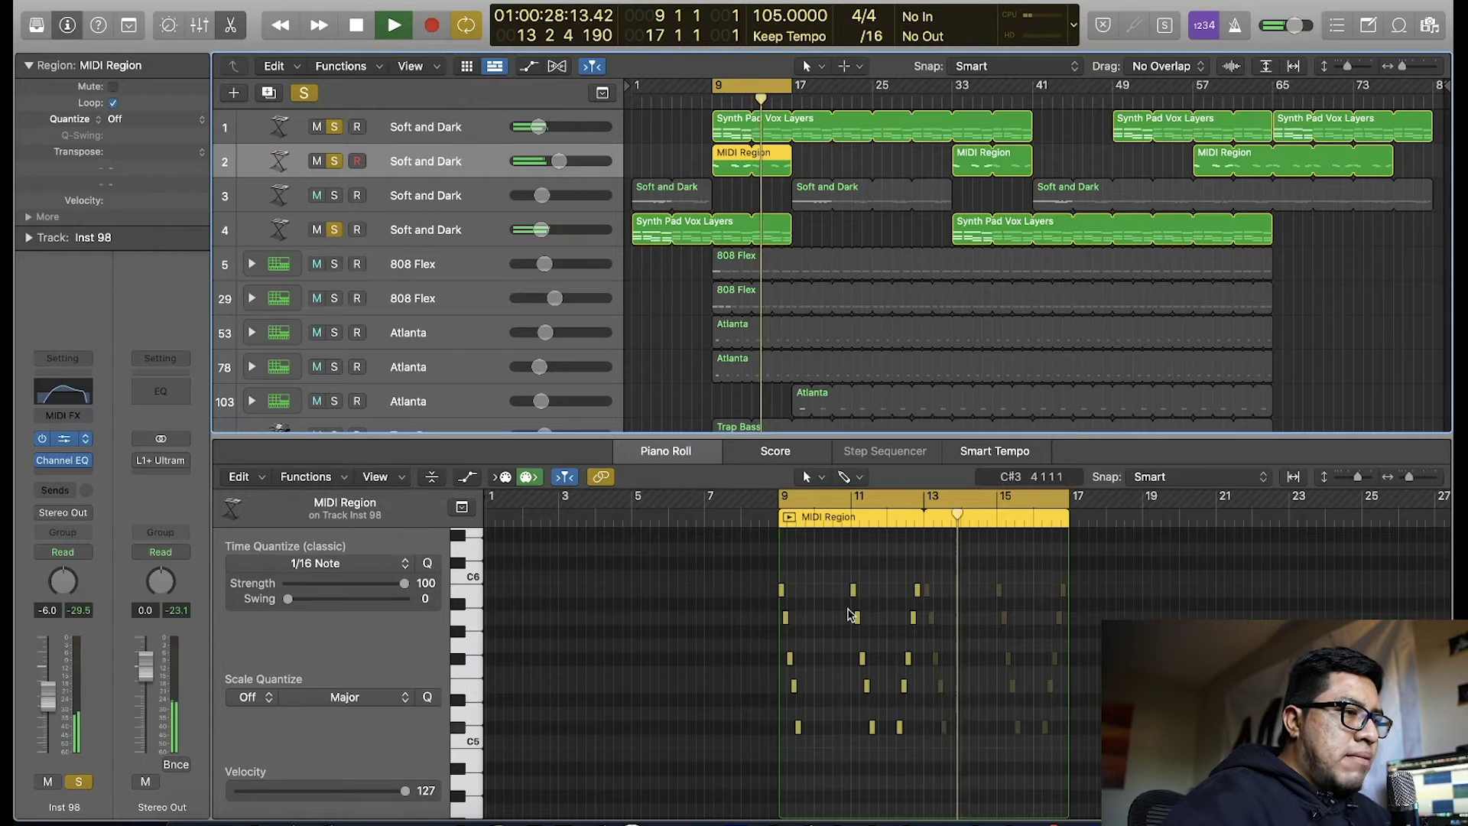
Step: Inspect track 2's Alchemy preset and recheck its Channel EQ, closing both windows and stopping playback
{"action": "left_click", "coordinate": [62, 438]}
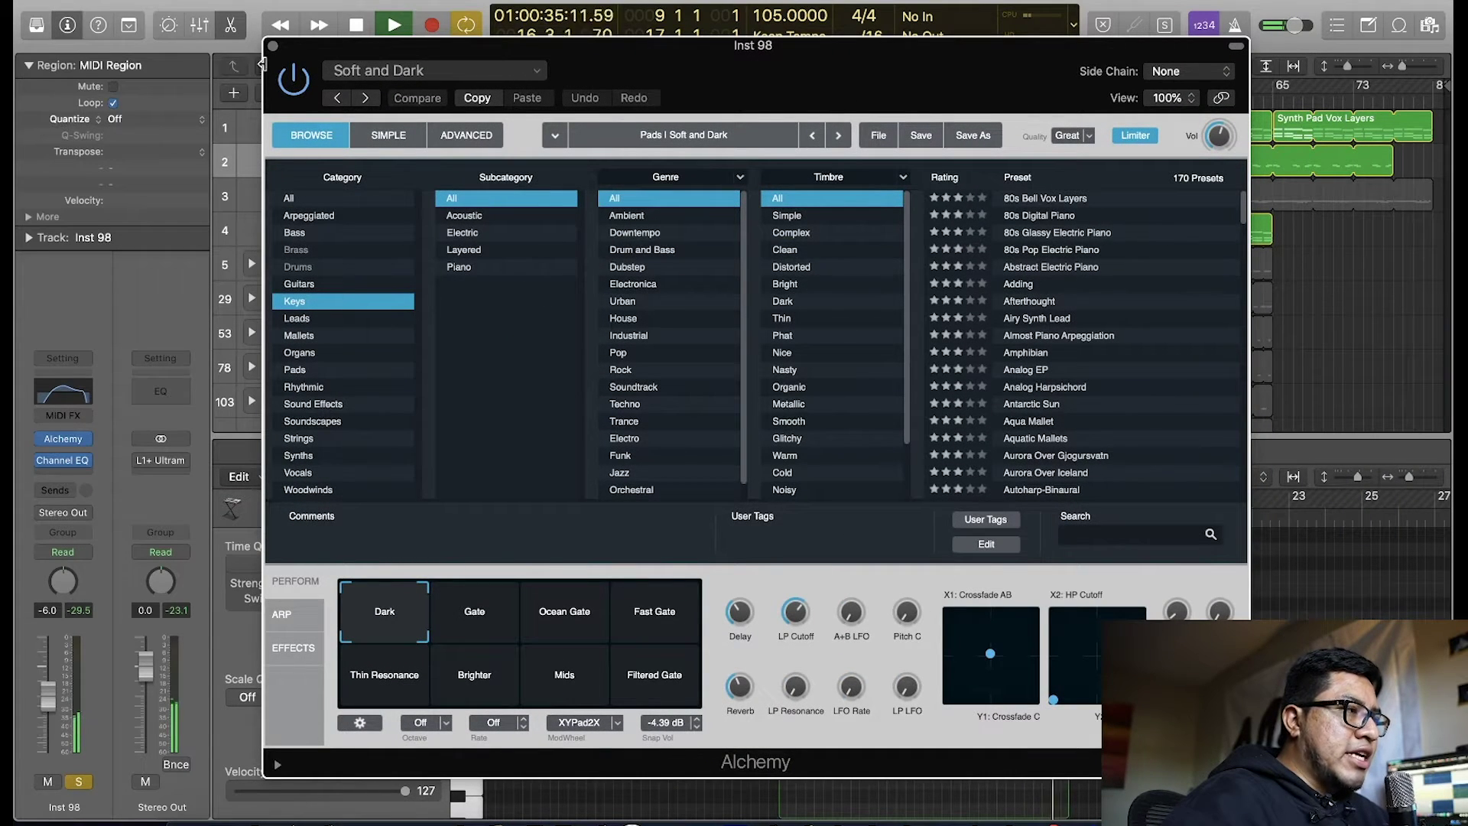
{"action": "left_click", "coordinate": [271, 44]}
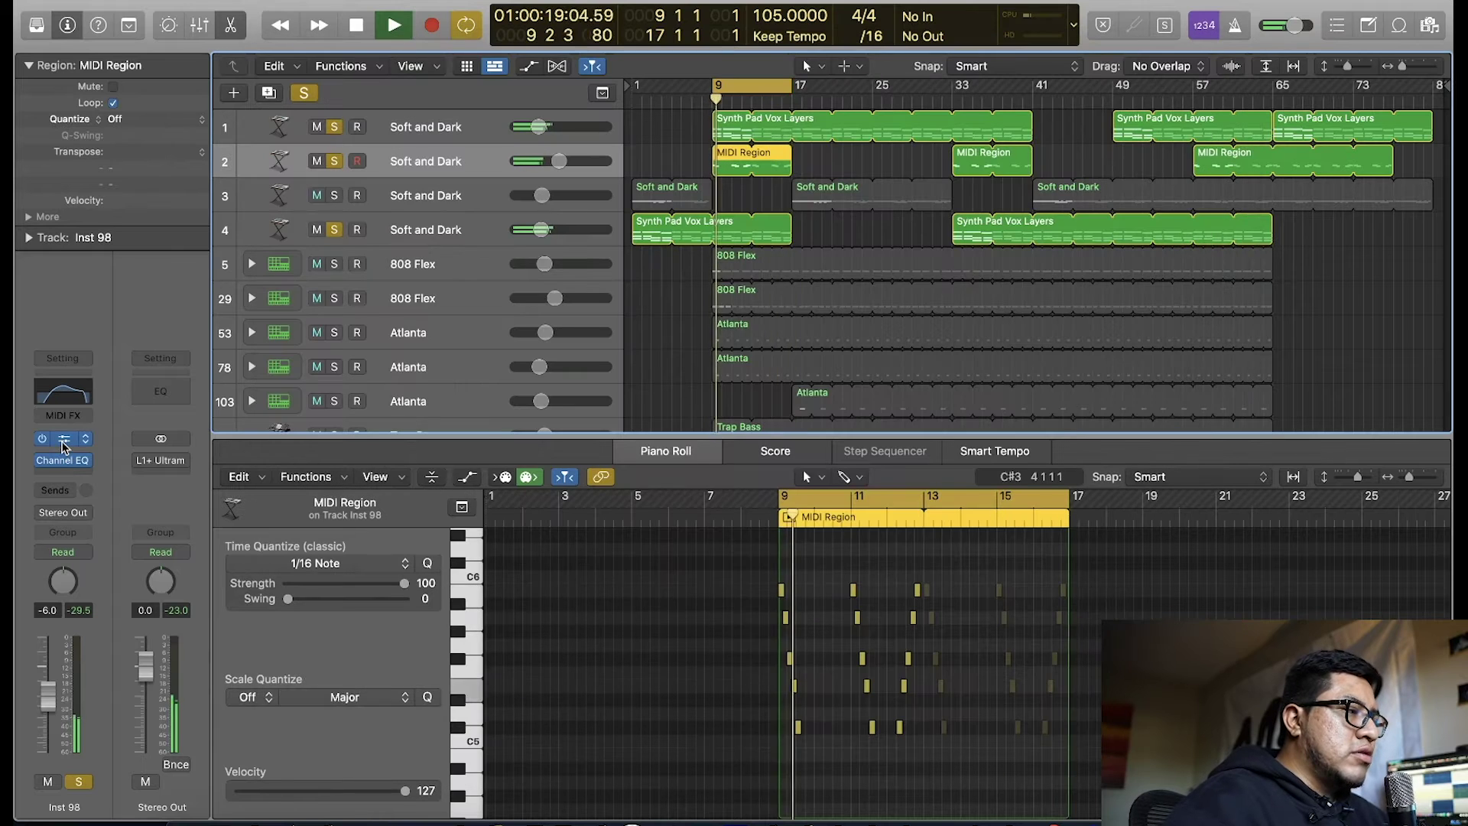
{"action": "left_click", "coordinate": [69, 462]}
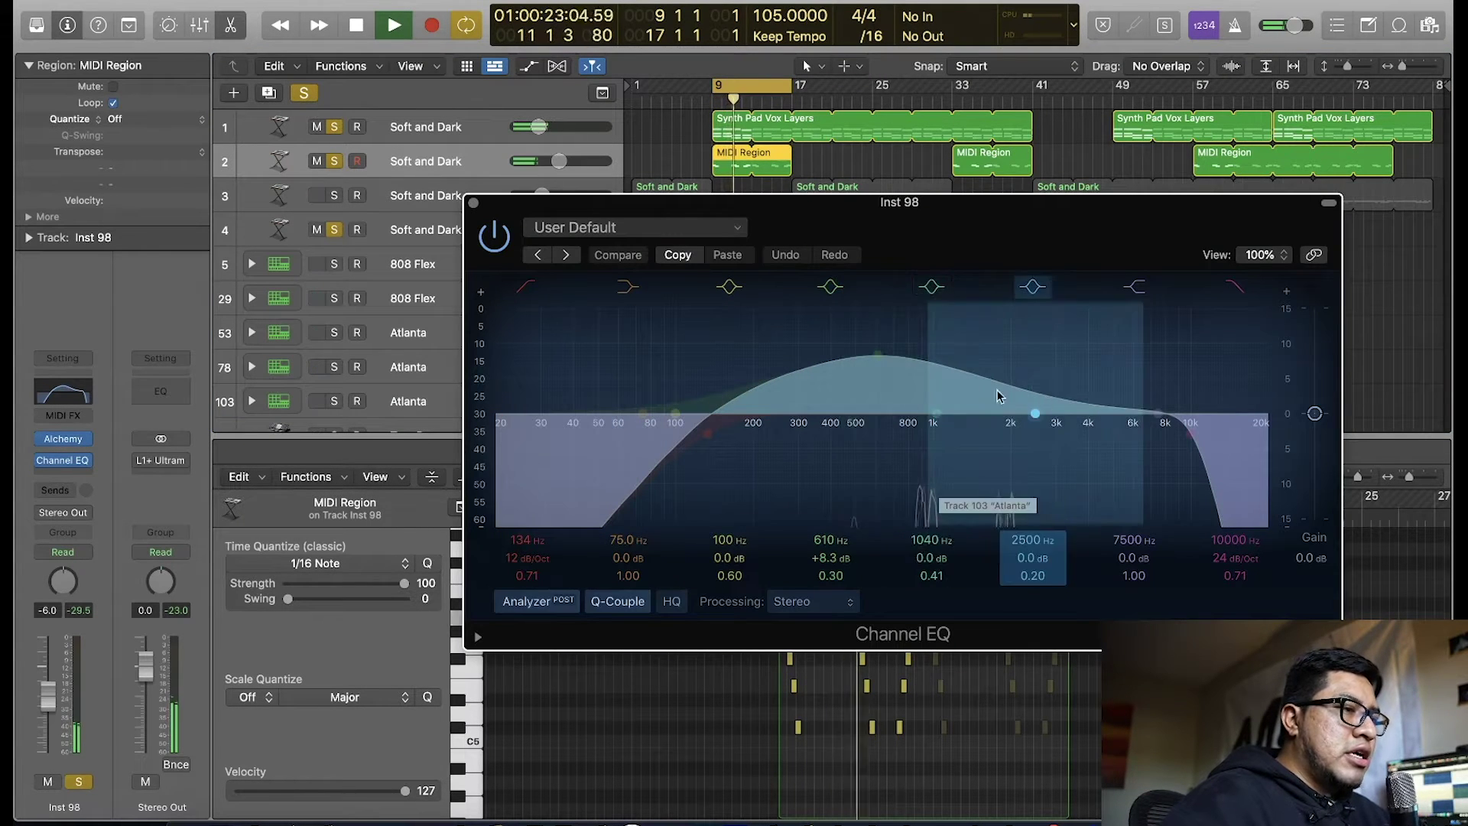
{"action": "left_click", "coordinate": [473, 202]}
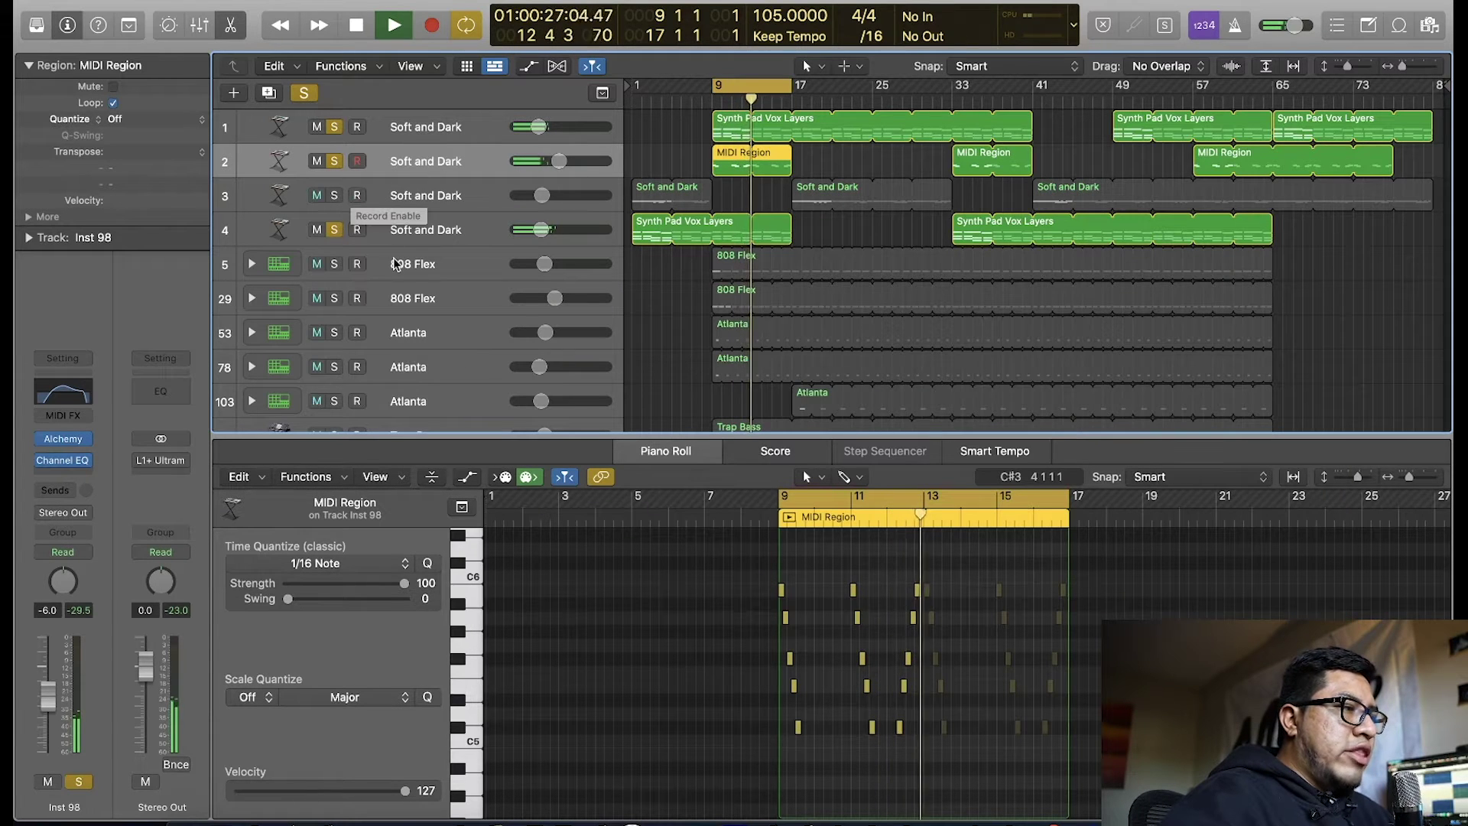
{"action": "key", "text": "space"}
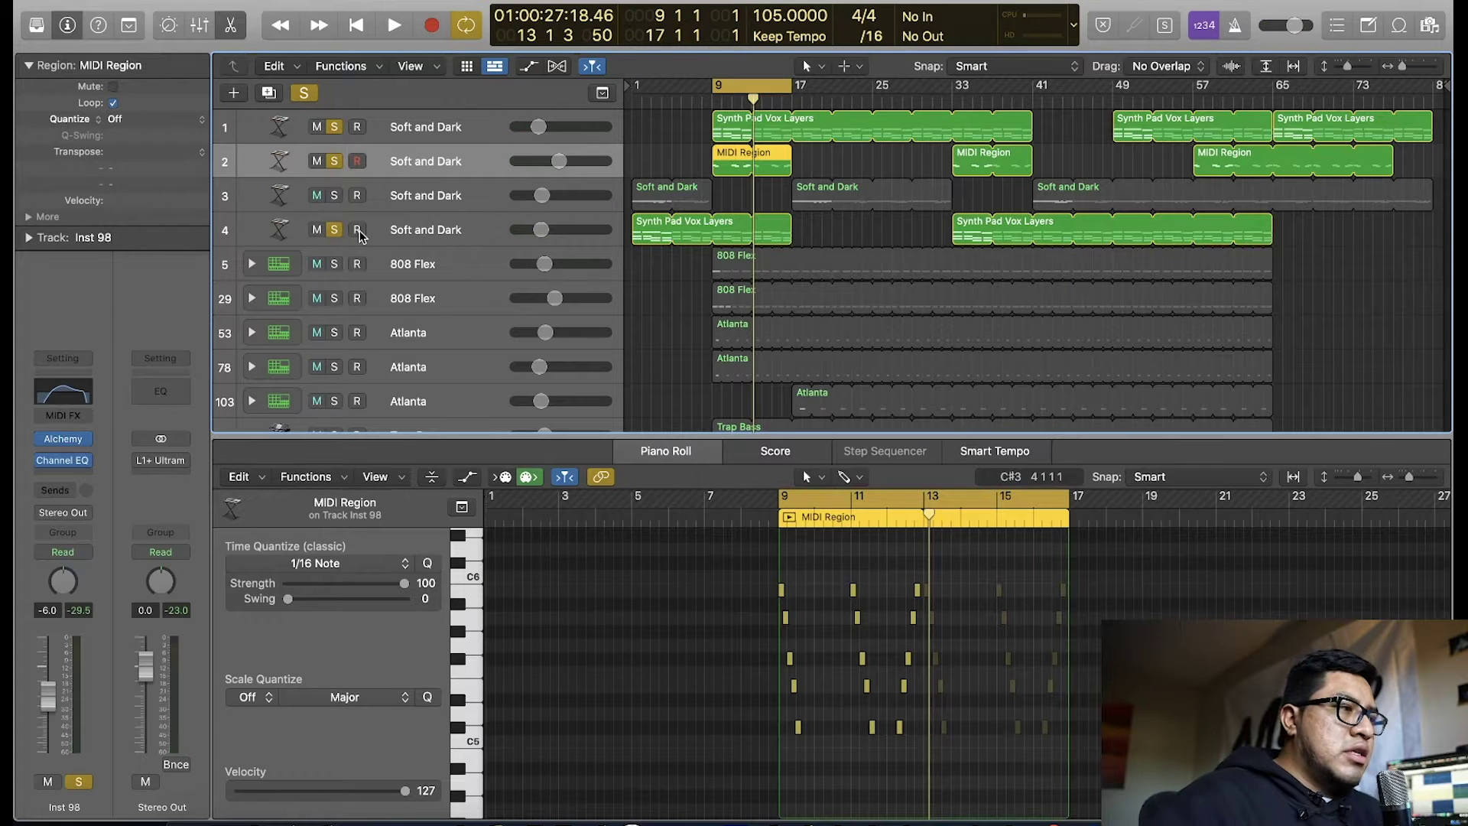
Step: Solo and select the first 808 Flex track, and check its drum kit patch in the Library
{"action": "left_click", "coordinate": [336, 265]}
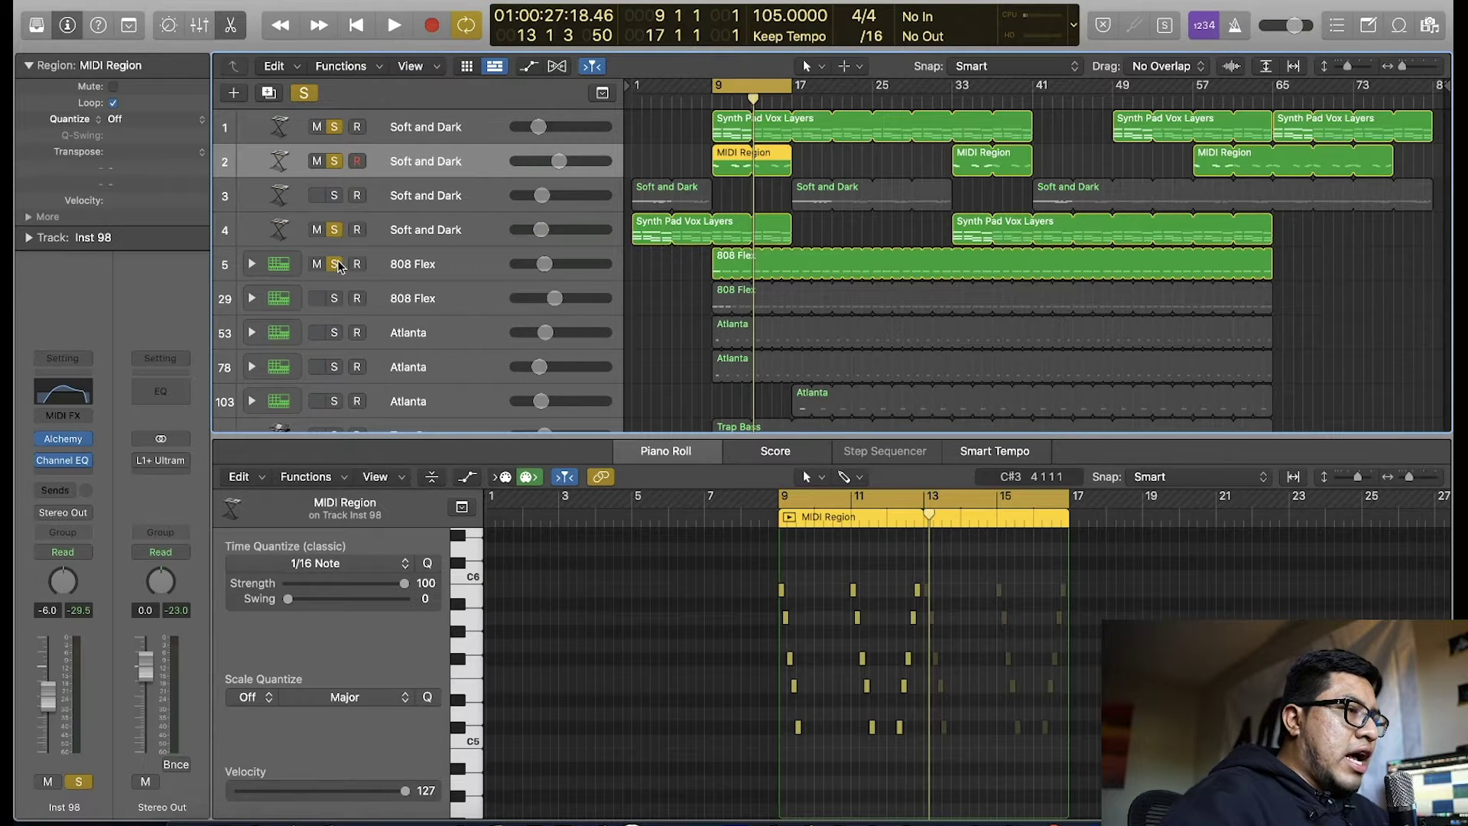
{"action": "left_click", "coordinate": [454, 271]}
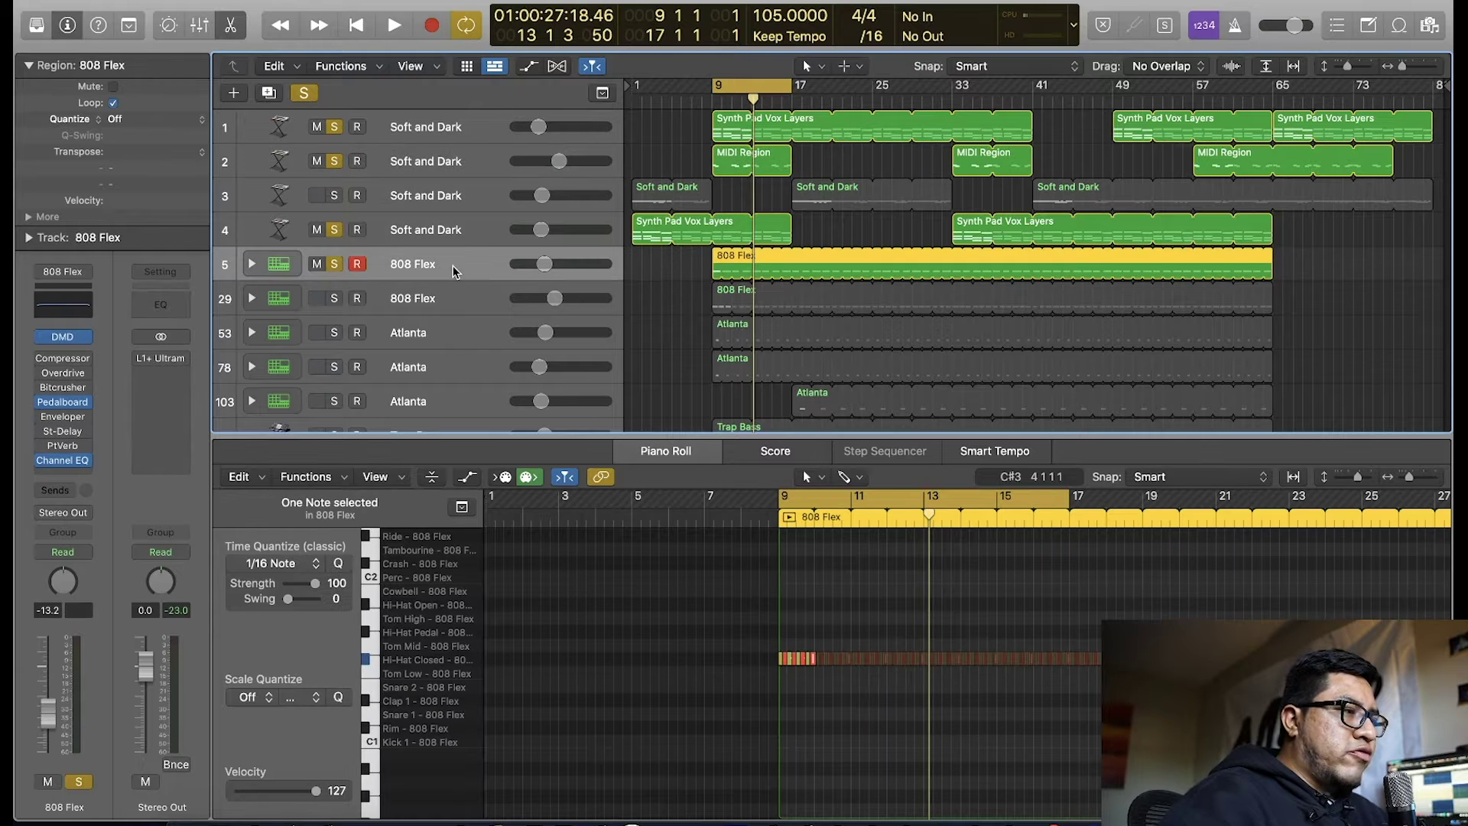
{"action": "left_click", "coordinate": [38, 26]}
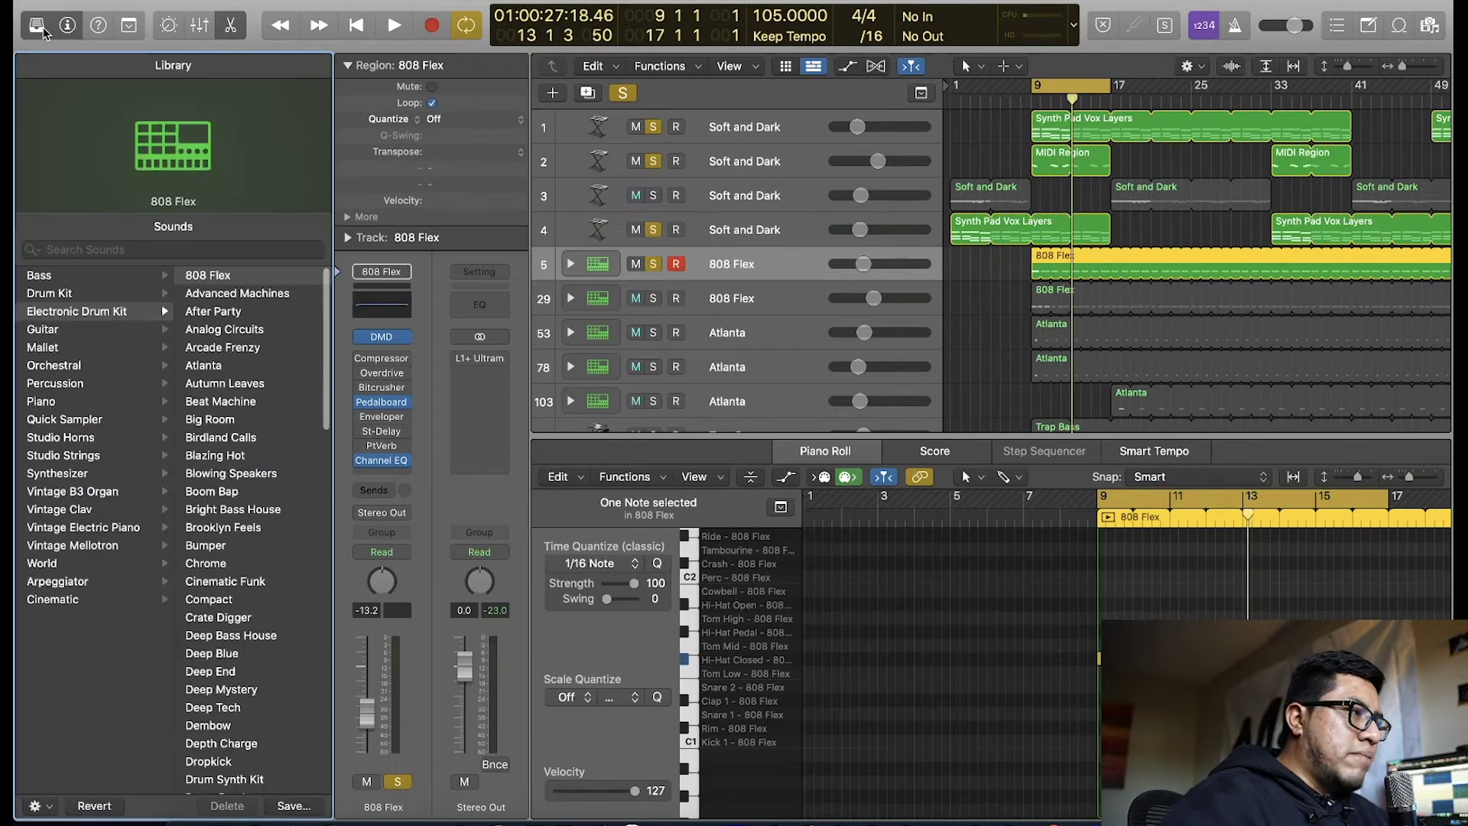
{"action": "left_click", "coordinate": [38, 26]}
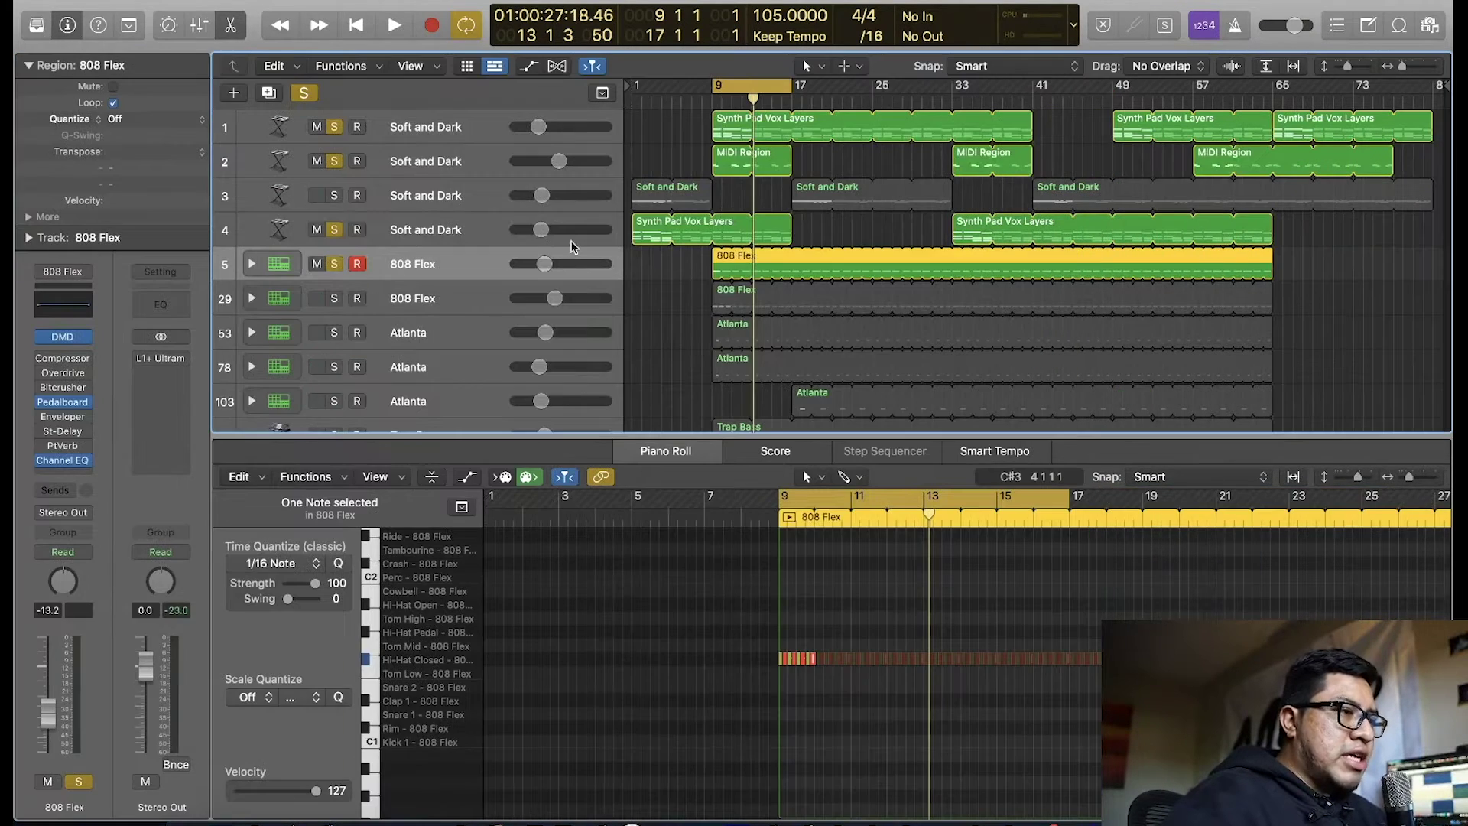
Step: Play the cycle with the first 808 Flex track and examine its closed hi-hat pattern in the Piano Roll
{"action": "left_click", "coordinate": [644, 310]}
{"action": "scroll", "coordinate": [649, 310], "scroll_direction": "up", "scroll_amount": 6}
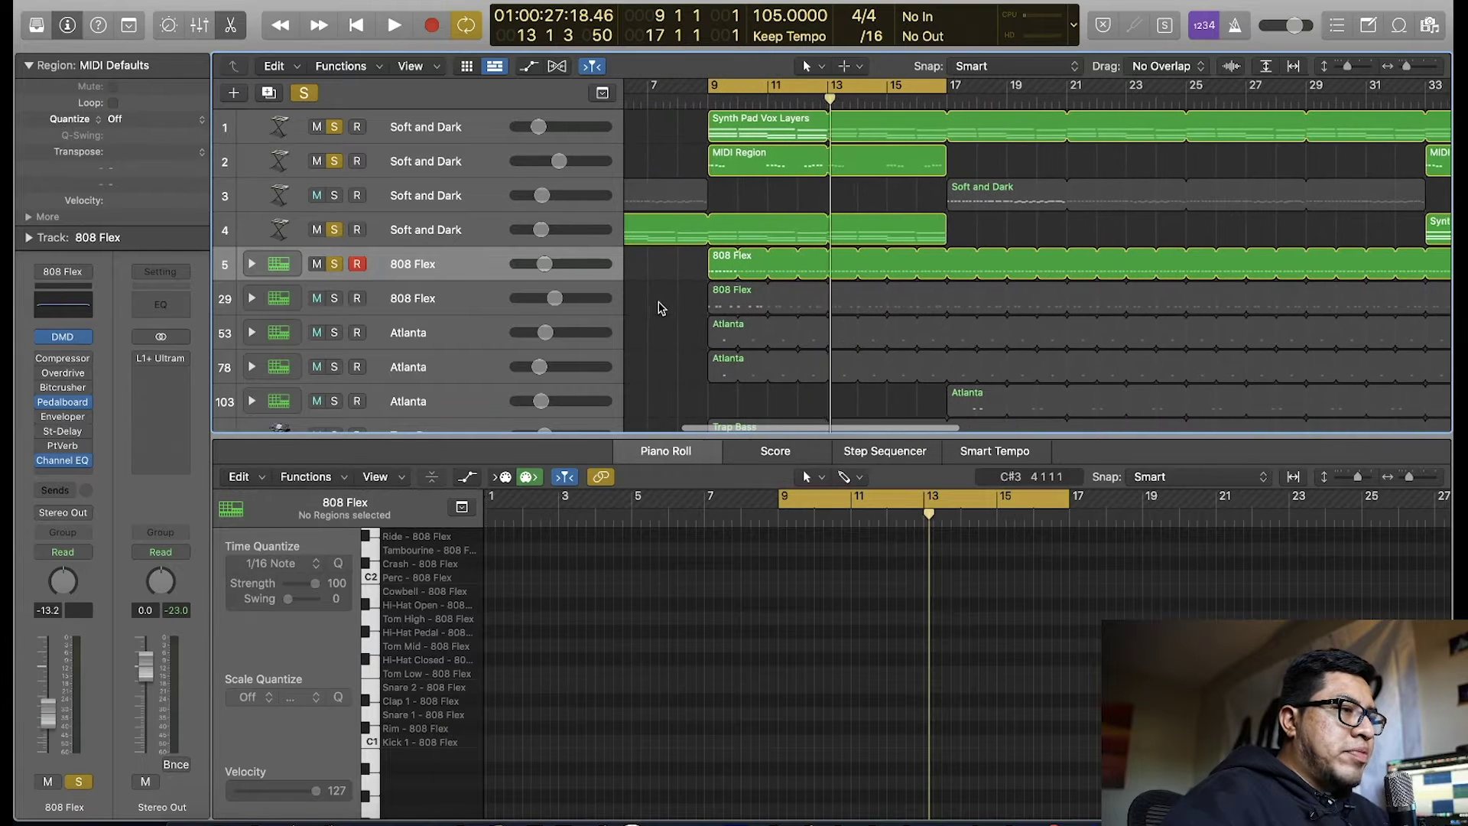
{"action": "scroll", "coordinate": [677, 306], "scroll_direction": "down", "scroll_amount": 2}
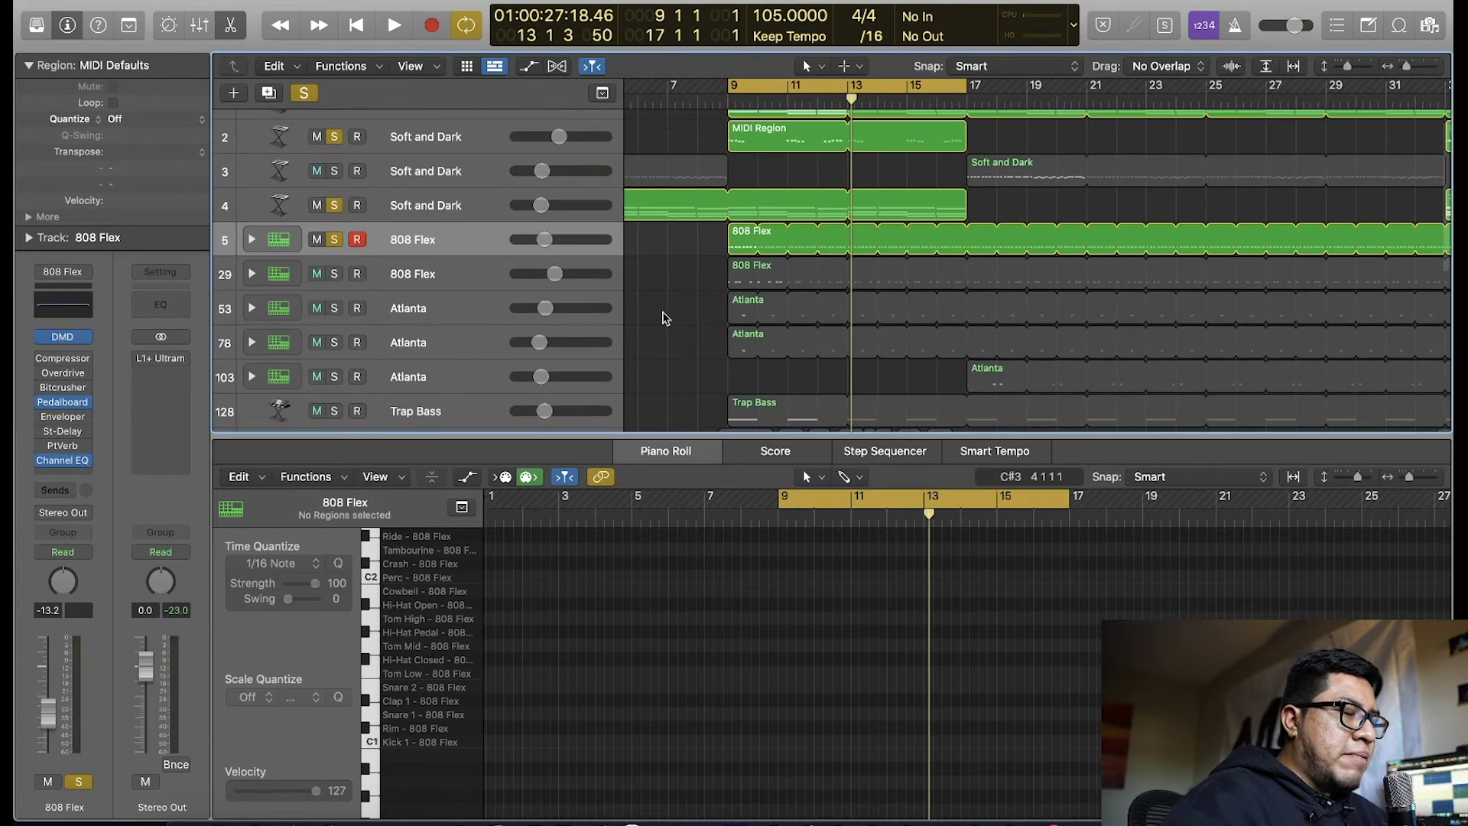
{"action": "key", "text": "space"}
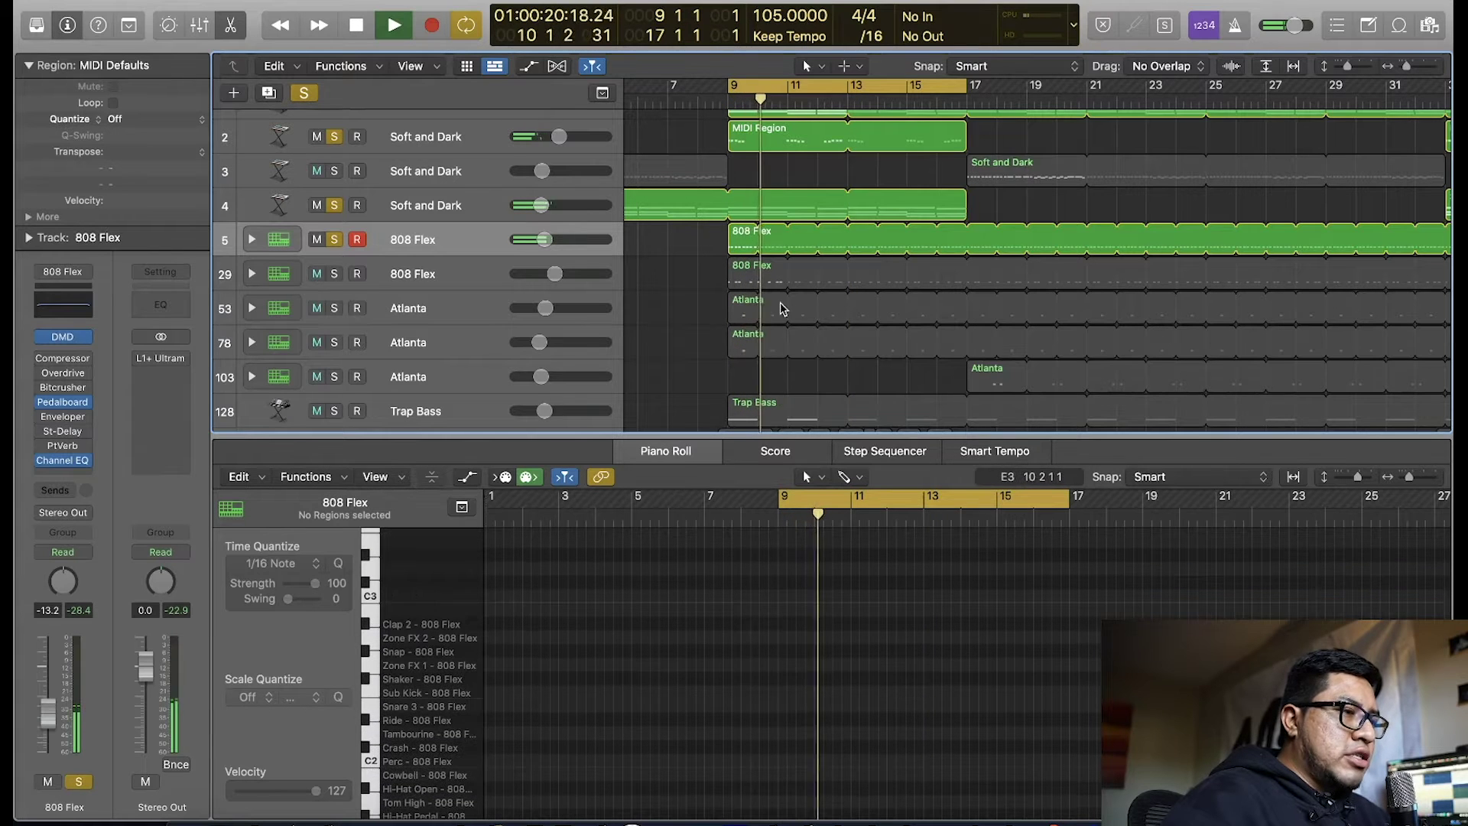
{"action": "left_click", "coordinate": [737, 242]}
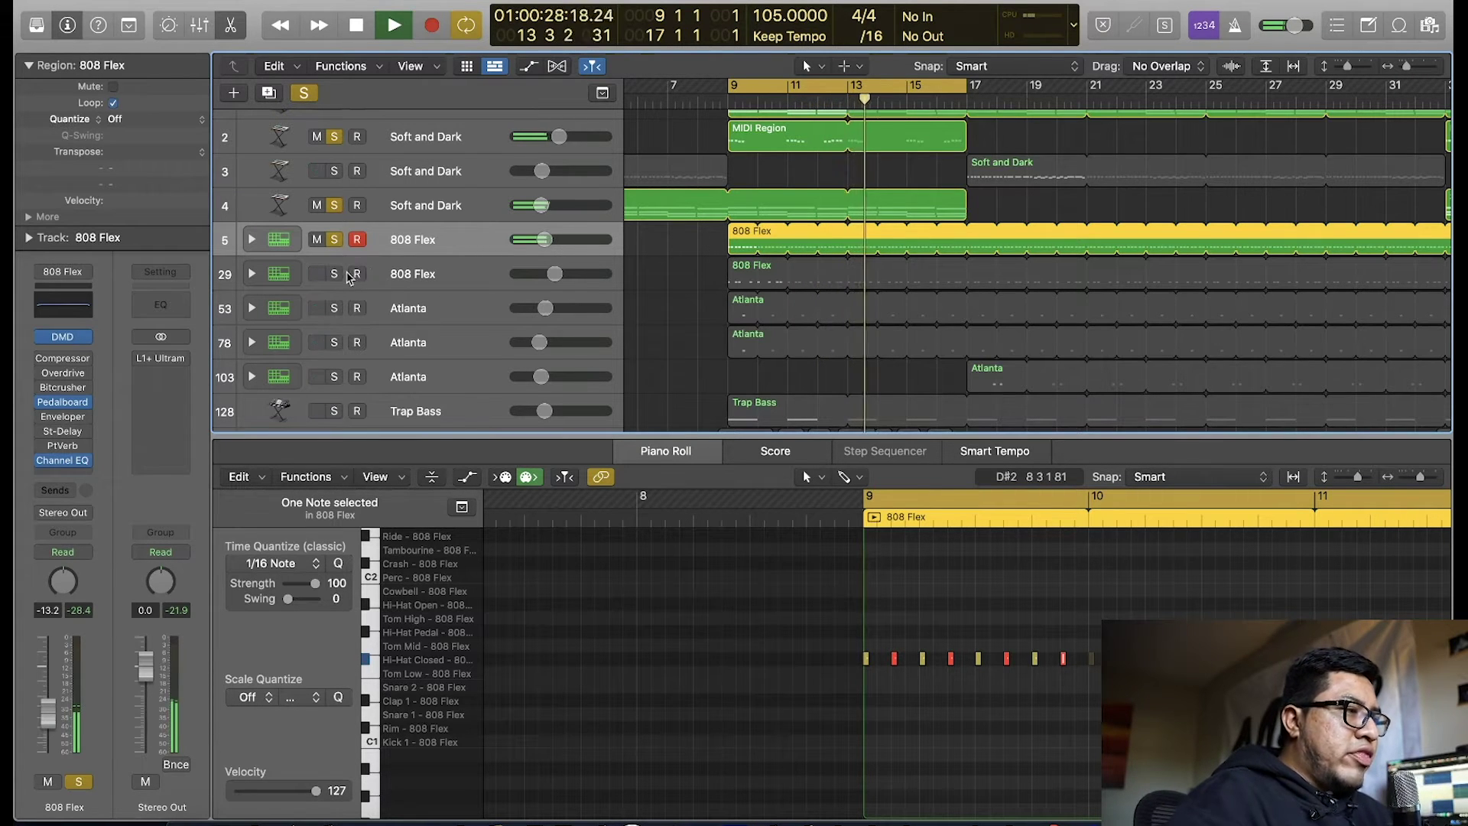
Step: Add Atlanta tracks 53 and 78 to the solo during playback, and examine their clap and snare patterns in the Piano Roll
{"action": "left_click", "coordinate": [336, 317]}
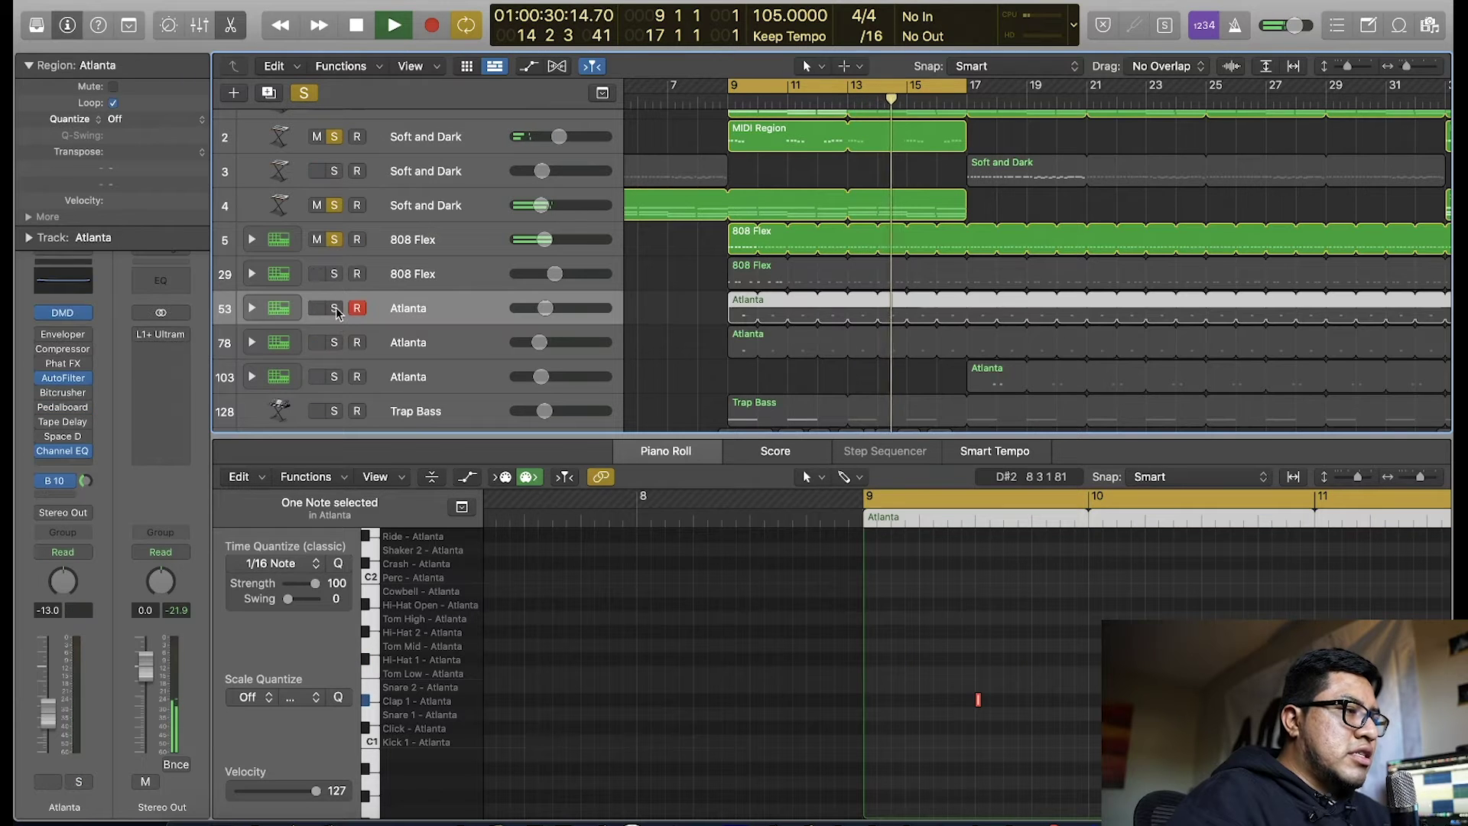
{"action": "left_click_drag", "start_coordinate": [336, 348], "coordinate": [334, 308]}
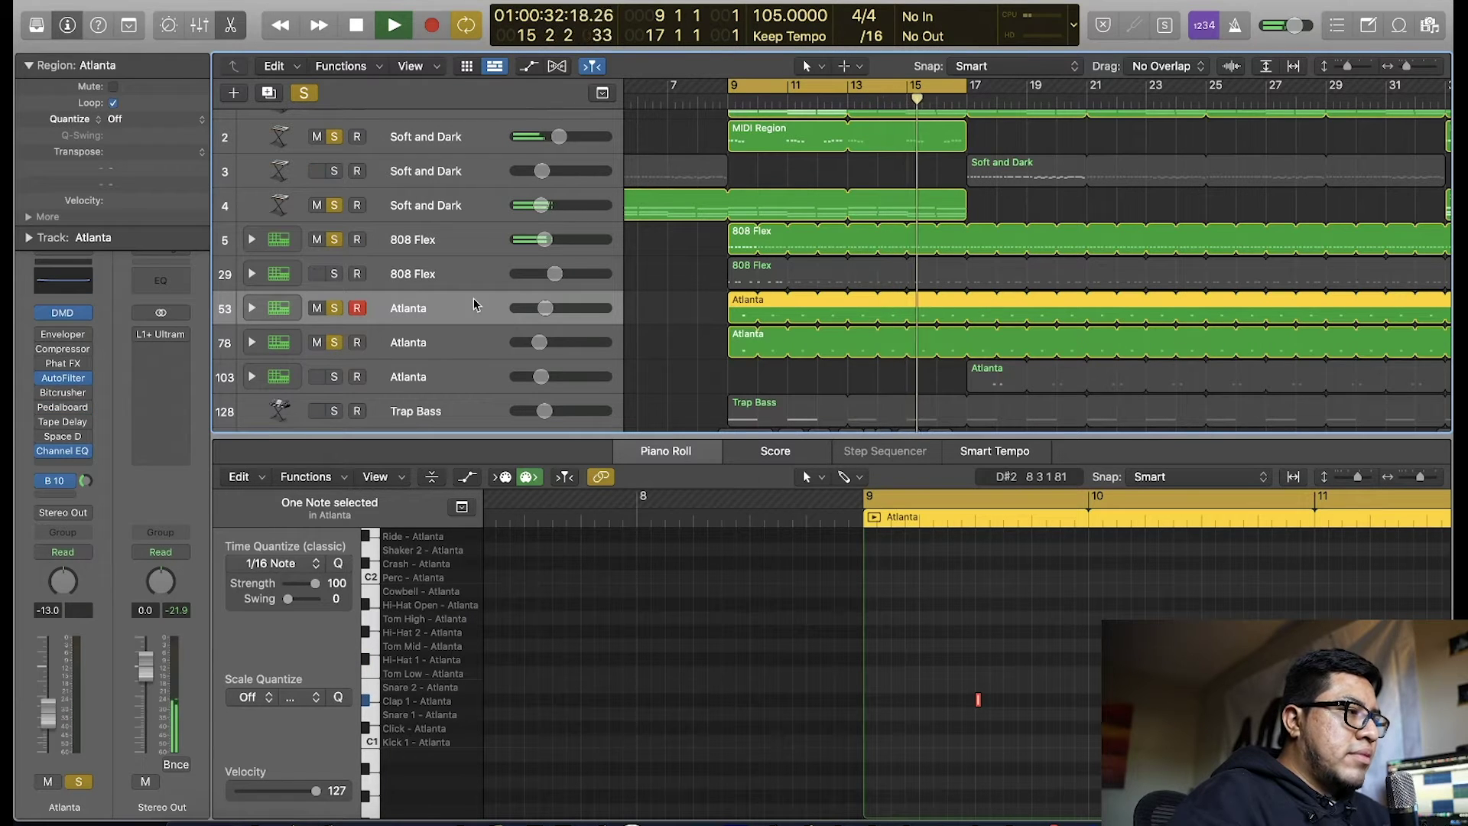
{"action": "left_click", "coordinate": [478, 342]}
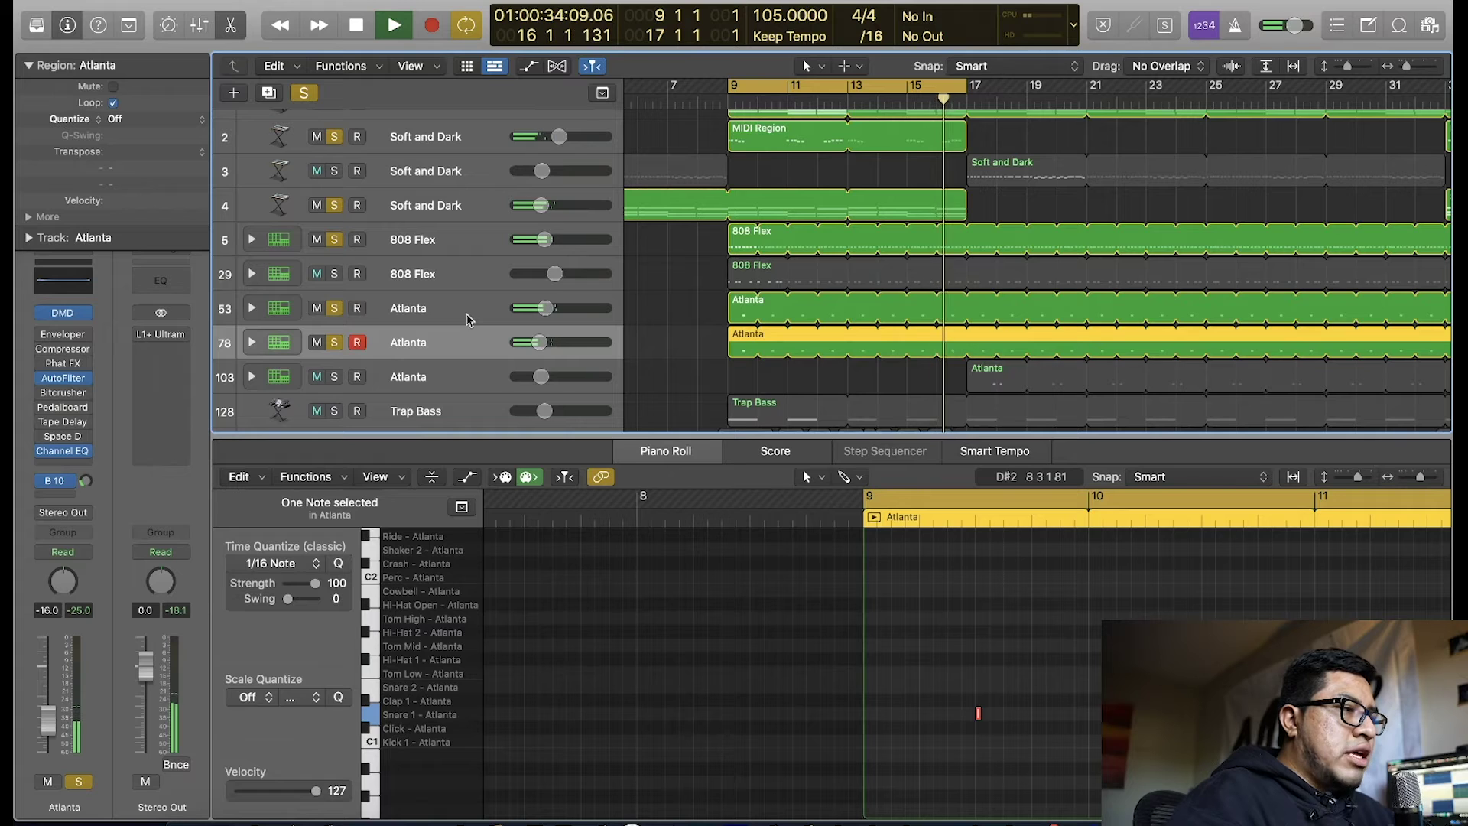
{"action": "left_click", "coordinate": [459, 314]}
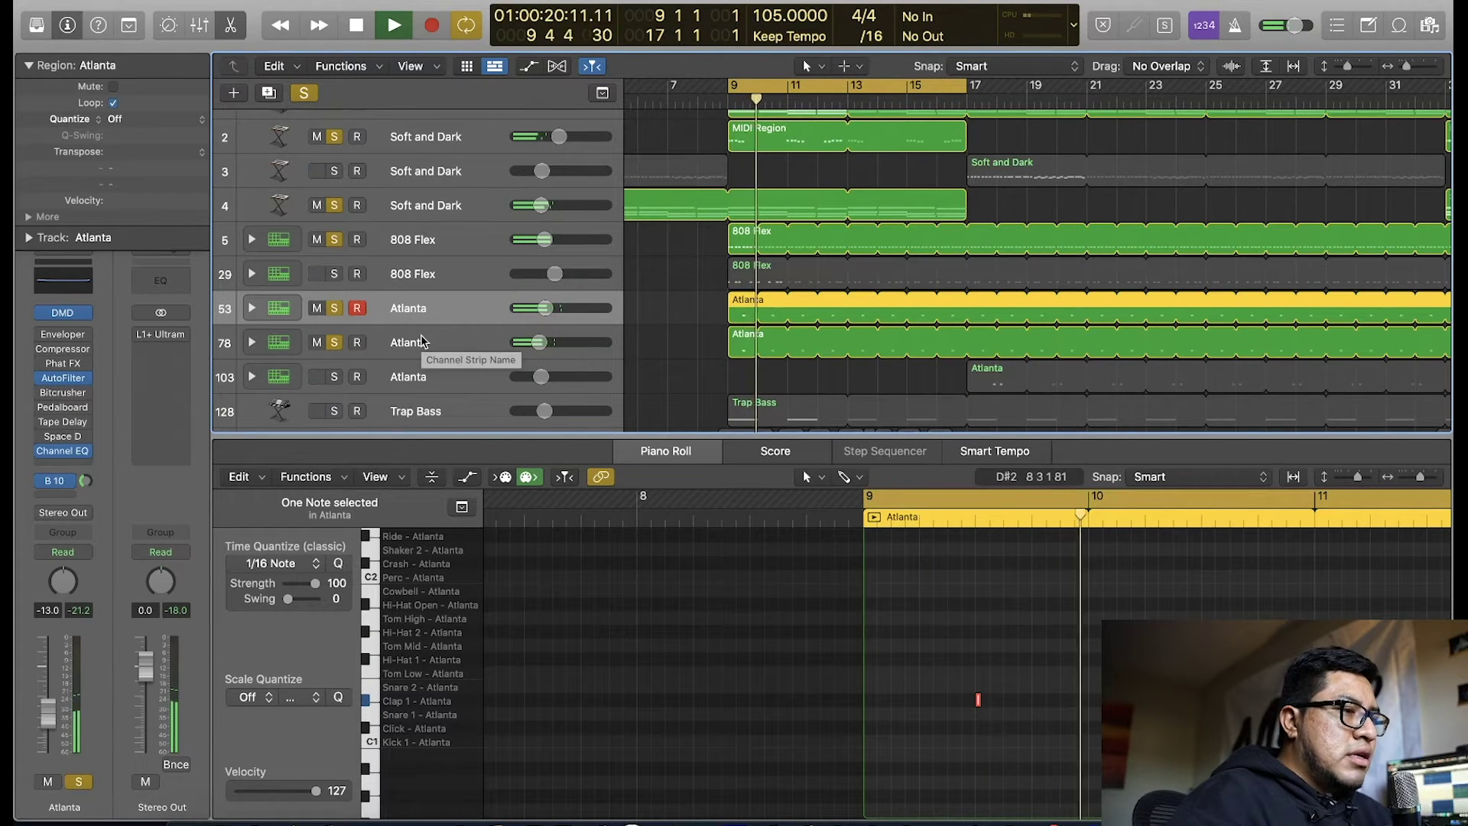
Step: Add the second 808 Flex track to the solo, hide the editor pane and stop playback
{"action": "scroll", "coordinate": [422, 341], "scroll_direction": "down", "scroll_amount": 1}
{"action": "left_click", "coordinate": [334, 260]}
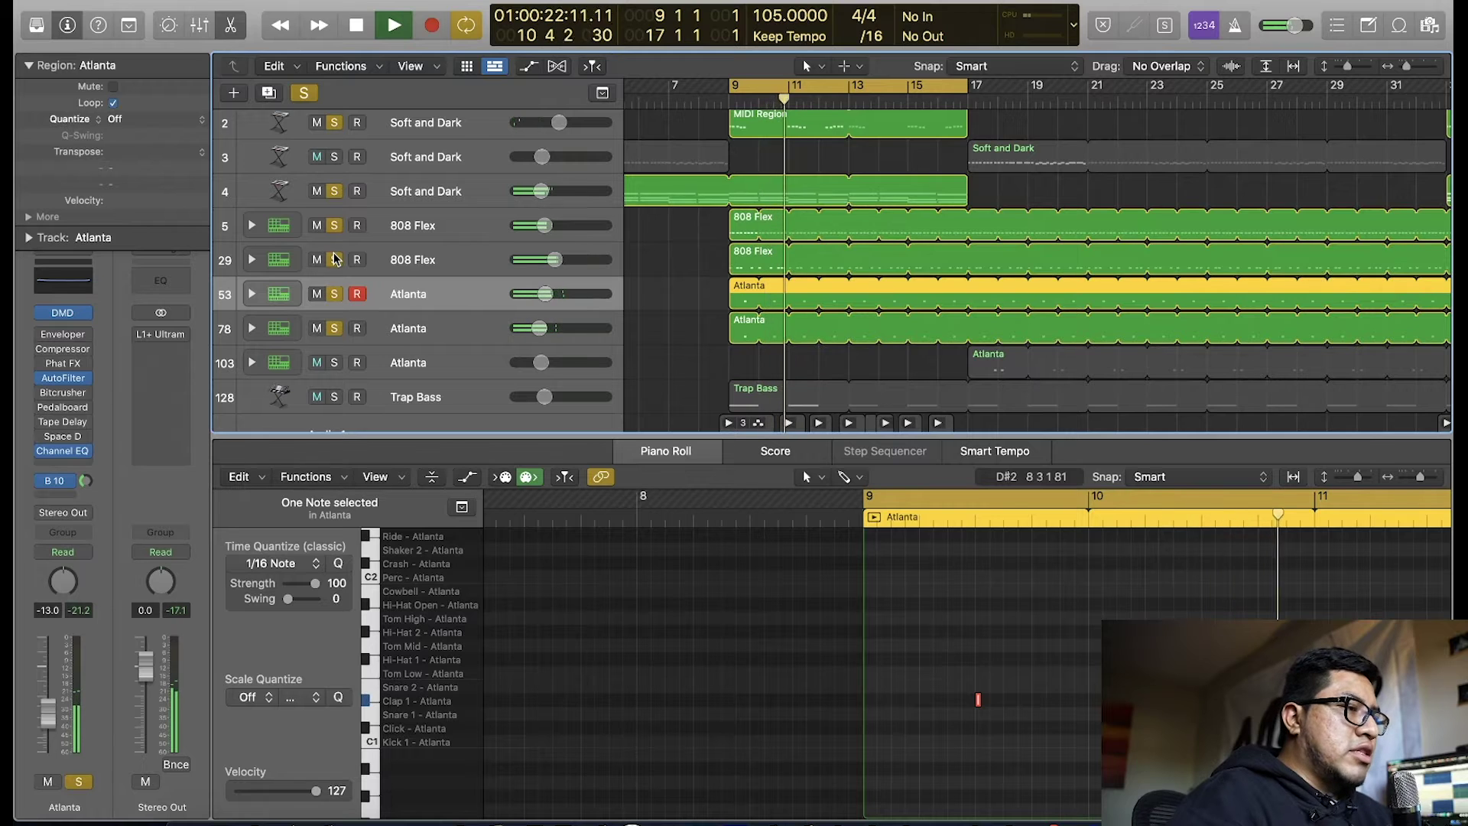
{"action": "scroll", "coordinate": [694, 310], "scroll_direction": "down", "scroll_amount": 1}
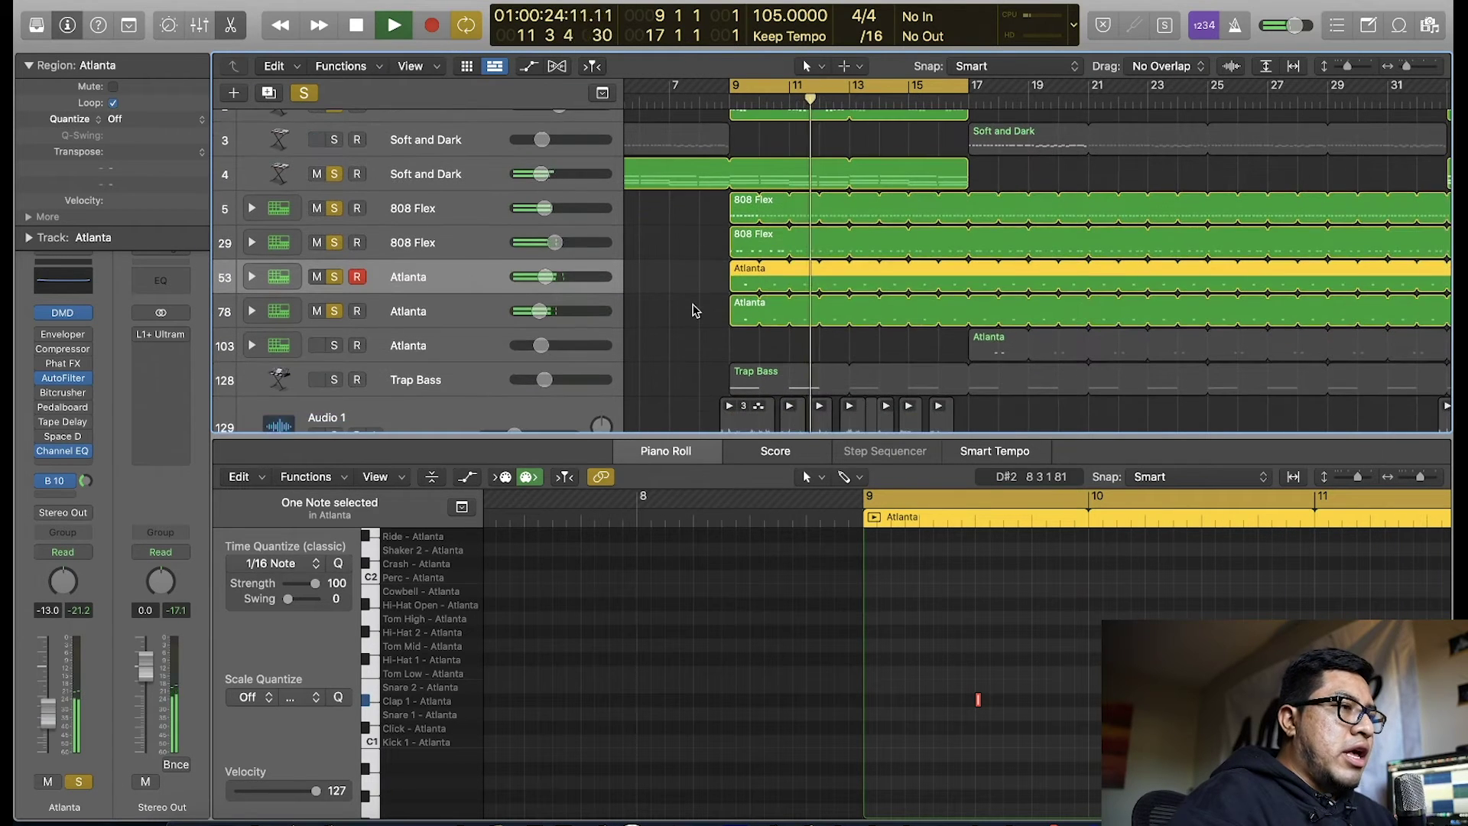
{"action": "scroll", "coordinate": [694, 309], "scroll_direction": "up", "scroll_amount": 2}
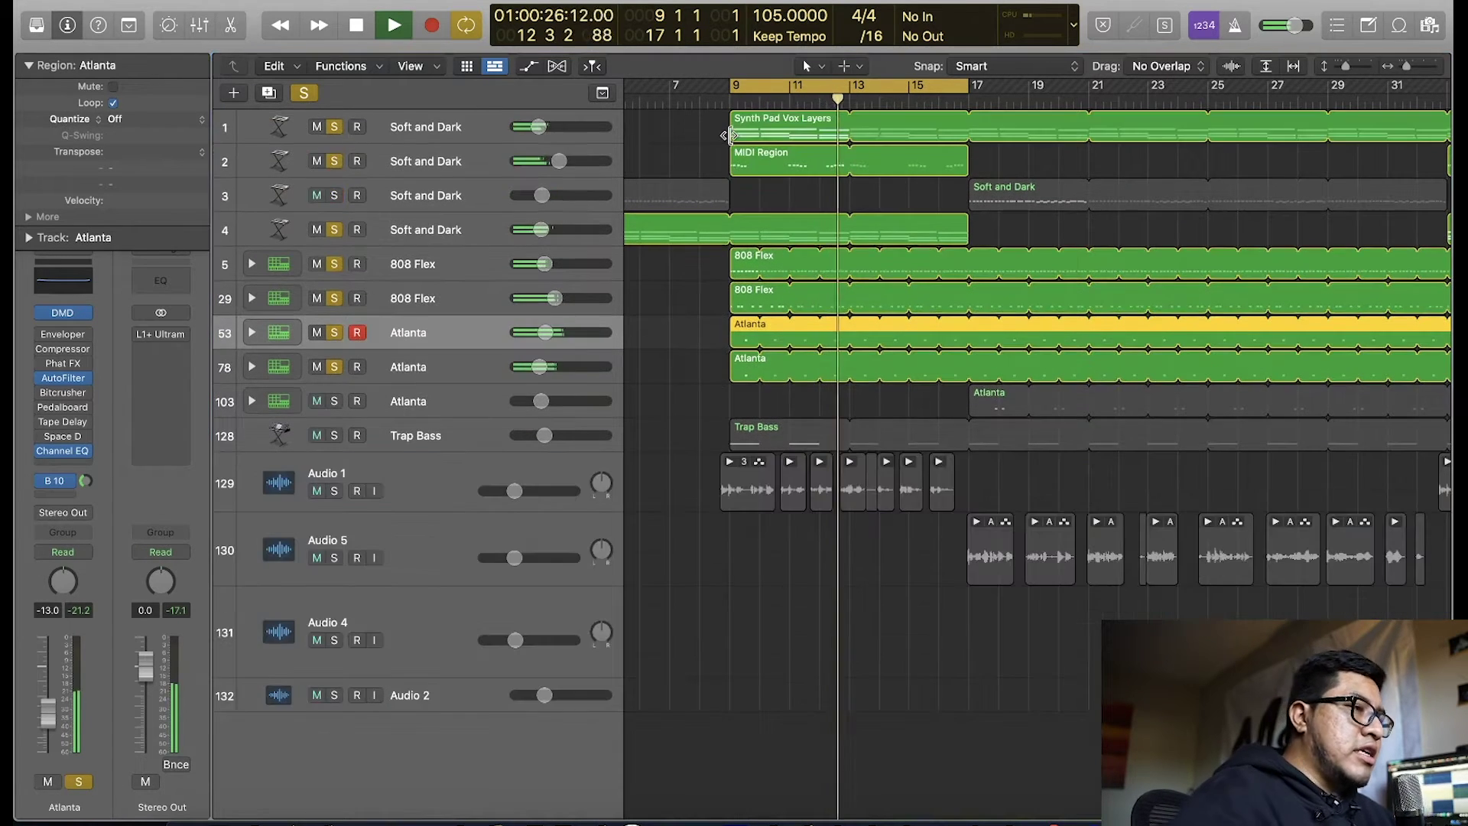
{"action": "key", "text": "e"}
{"action": "scroll", "coordinate": [851, 251], "scroll_direction": "up", "scroll_amount": 2}
{"action": "key", "text": "space"}
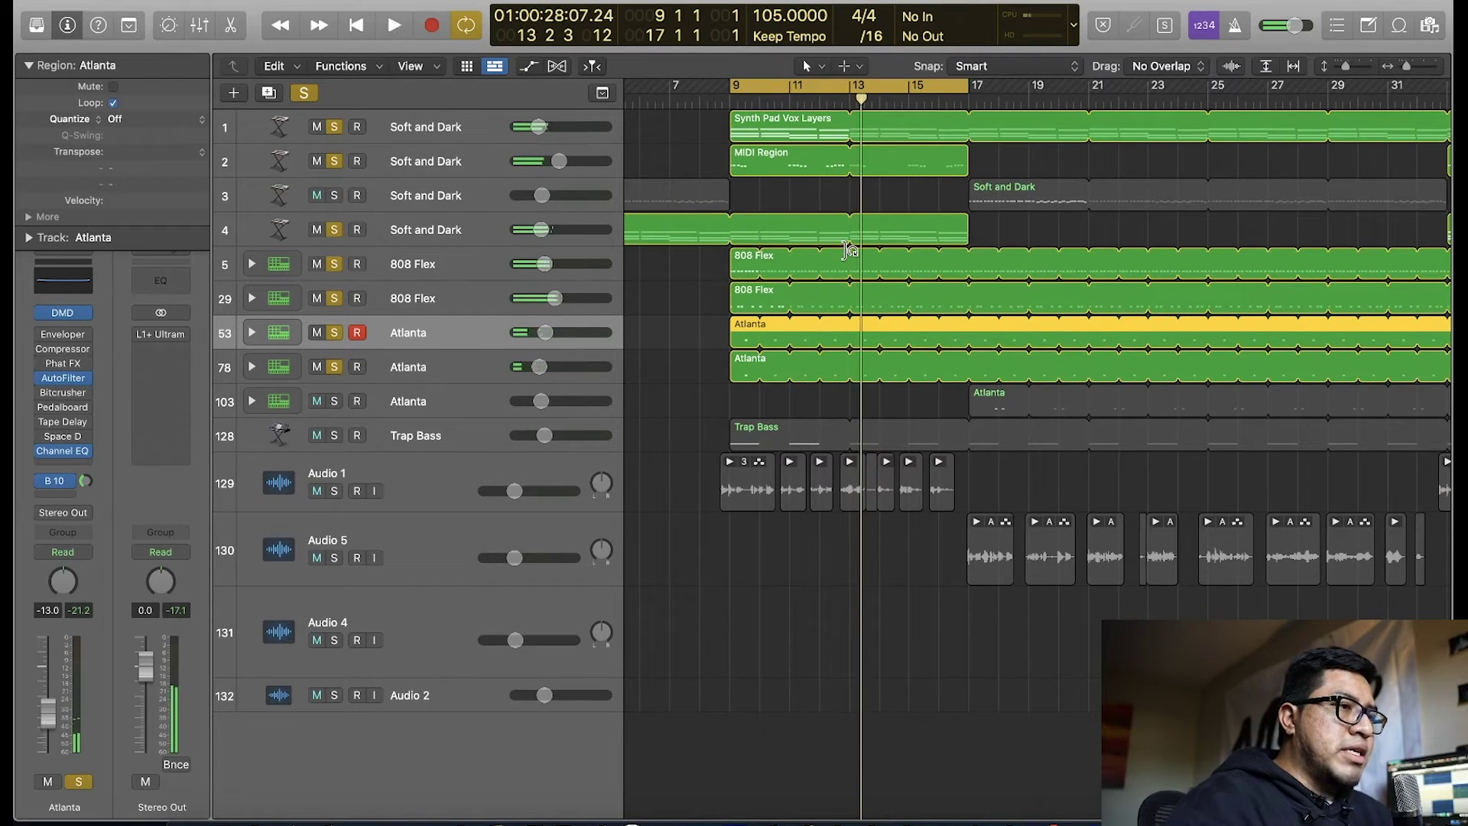
Step: Move the cycle range to bars 17–25, solo Trap Bass and Atlanta track 103 as well, and play a short passage
{"action": "left_click_drag", "start_coordinate": [825, 88], "coordinate": [1064, 86]}
{"action": "left_click", "coordinate": [1052, 222]}
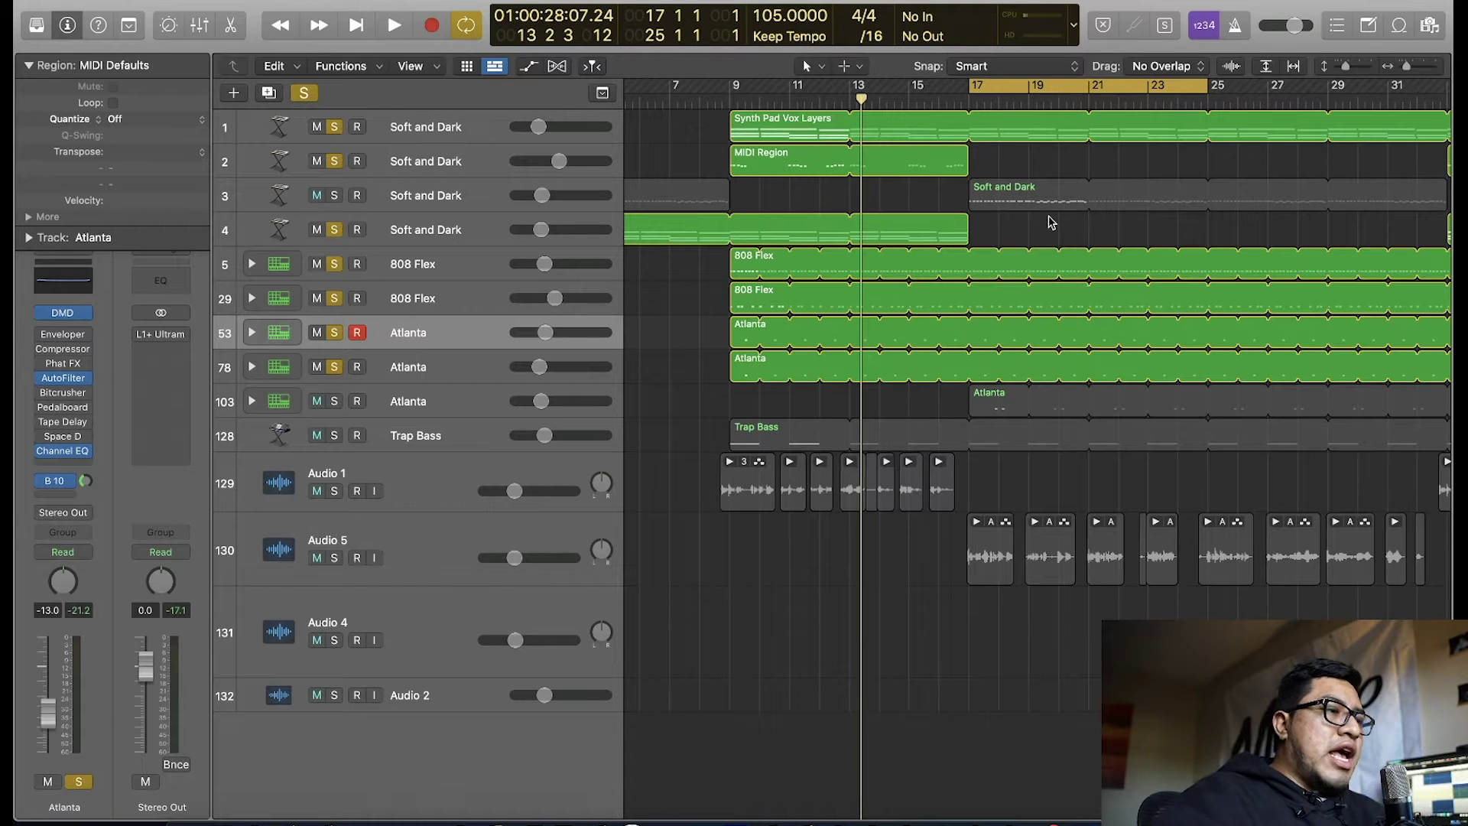
{"action": "left_click", "coordinate": [336, 436]}
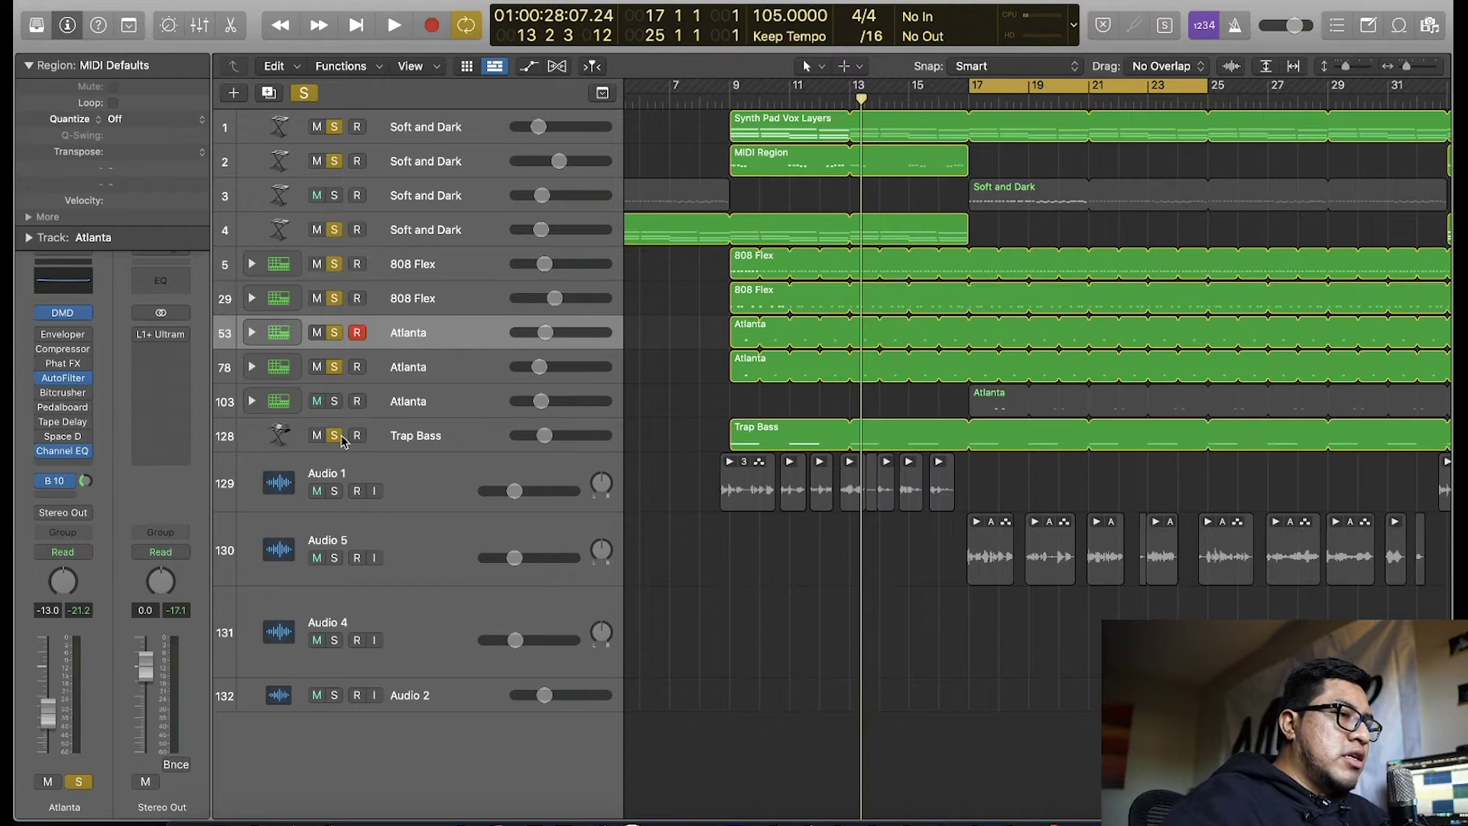
{"action": "left_click", "coordinate": [336, 402]}
{"action": "key", "text": "space"}
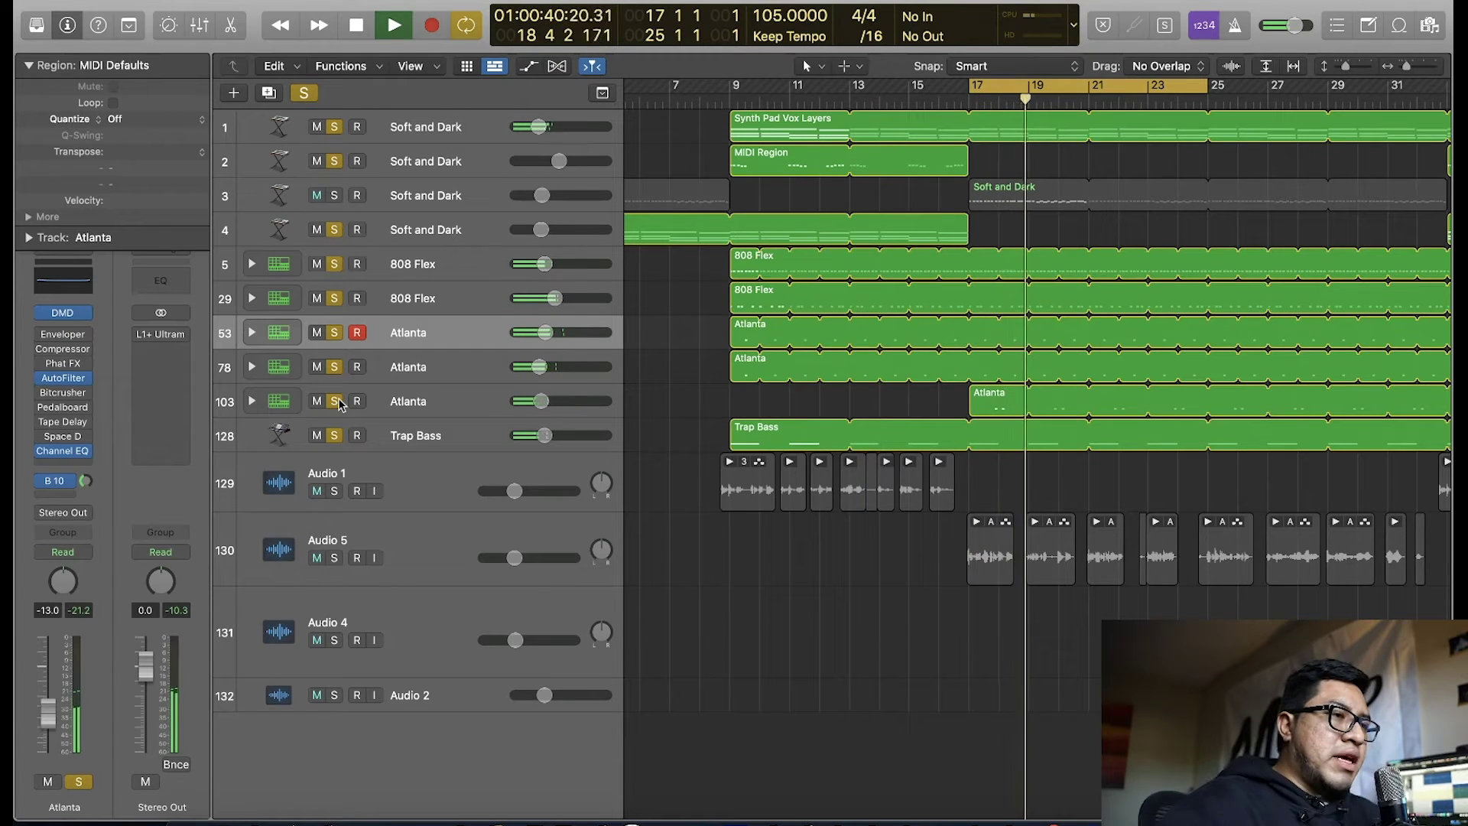
{"action": "key", "text": "space"}
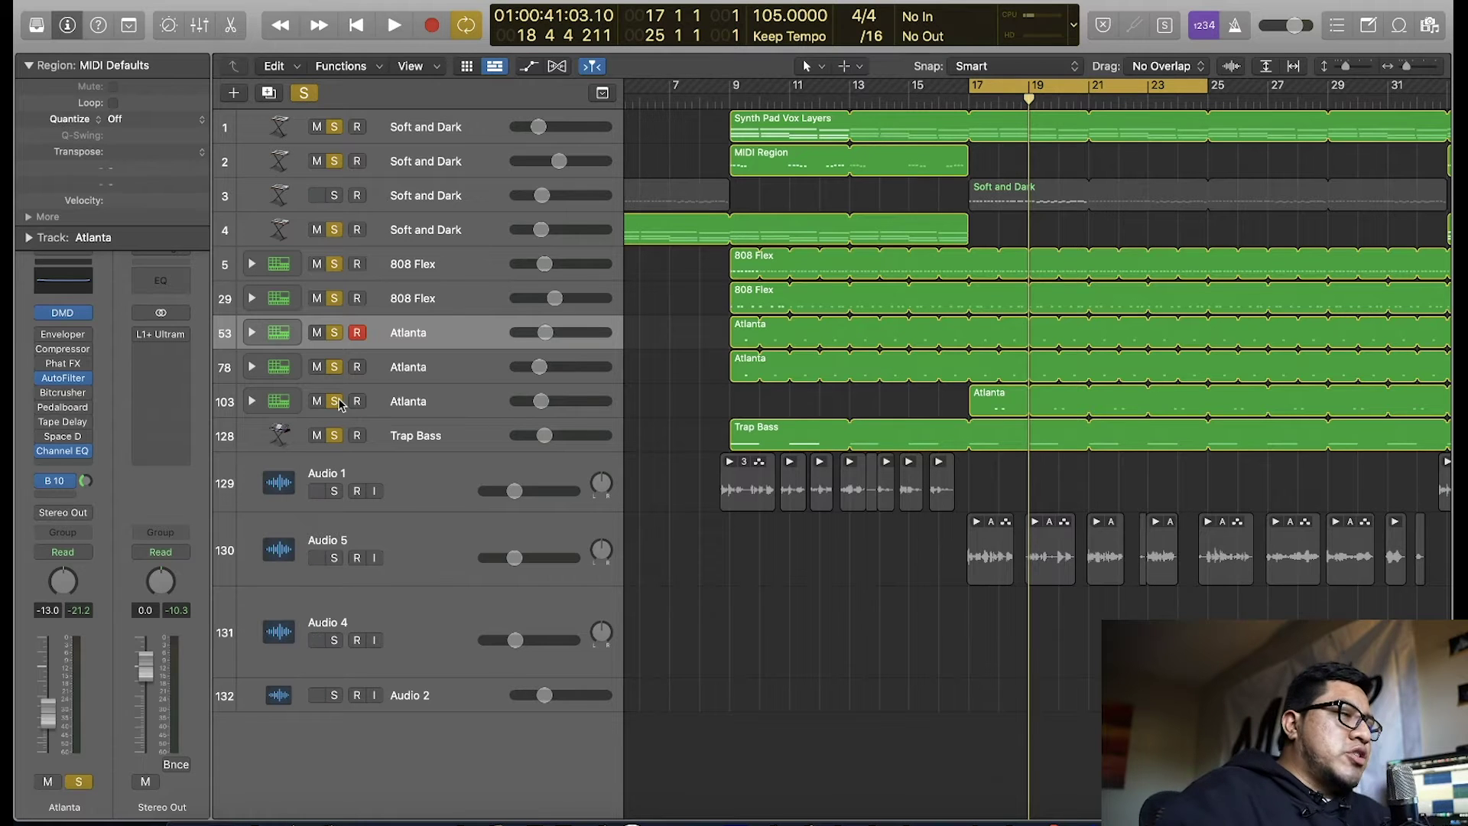
Step: Select Soft and Dark track 3, listen to it soloed on its own, and clear its solo before stopping playback
{"action": "left_click", "coordinate": [403, 198]}
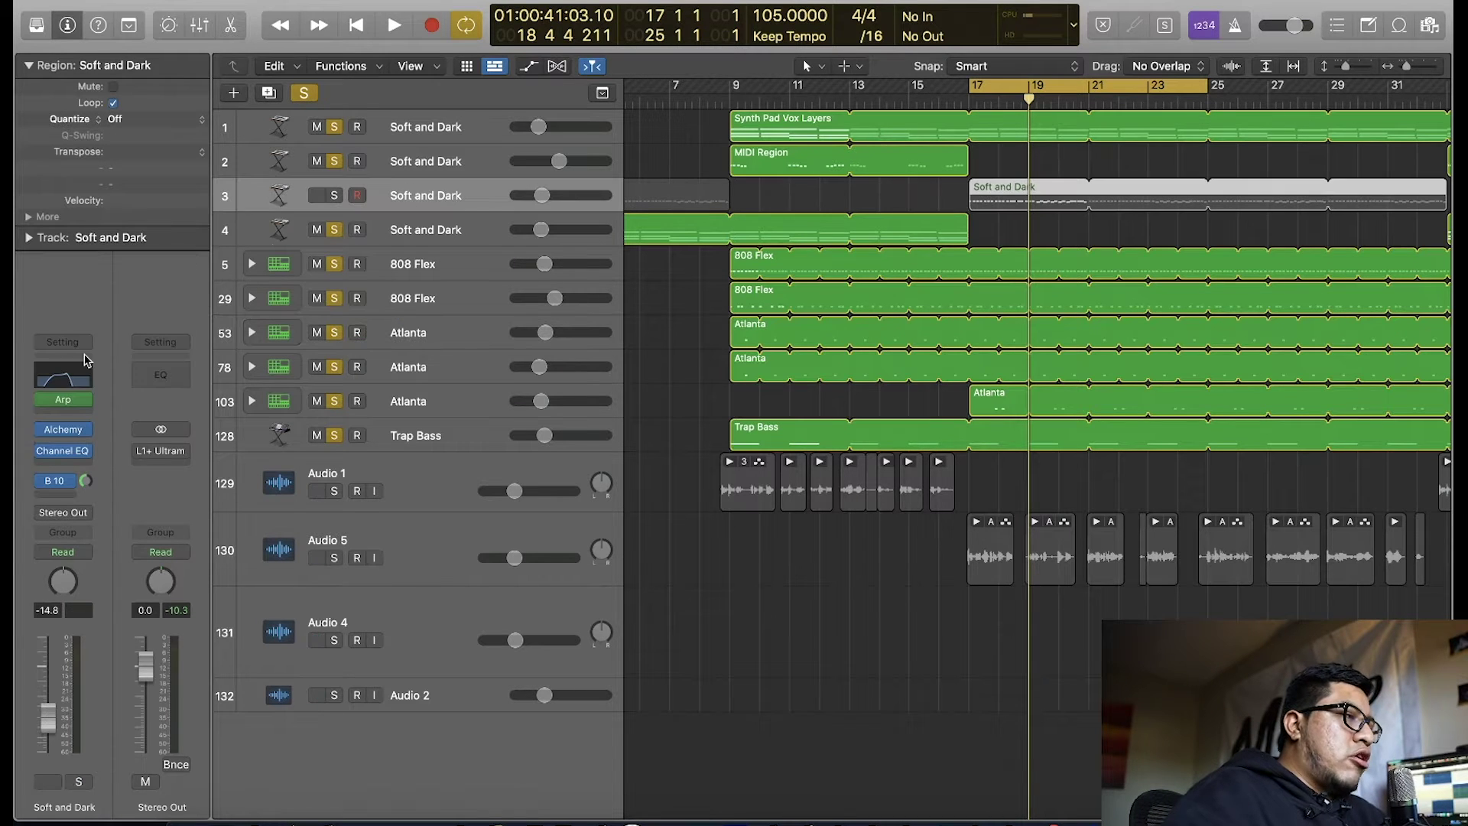
{"action": "left_click", "coordinate": [341, 194]}
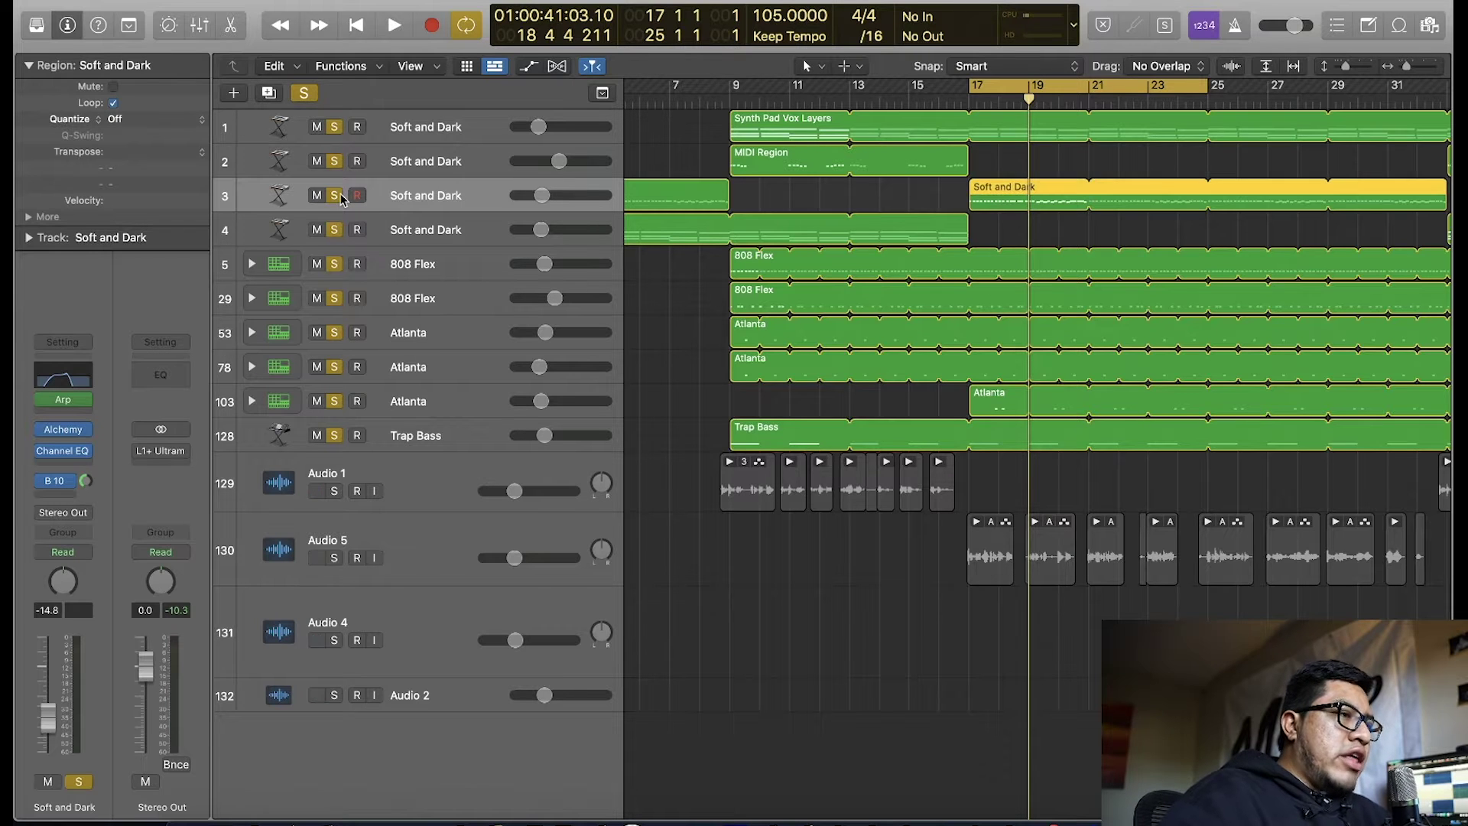
{"action": "left_click", "coordinate": [310, 93]}
{"action": "left_click", "coordinate": [333, 199]}
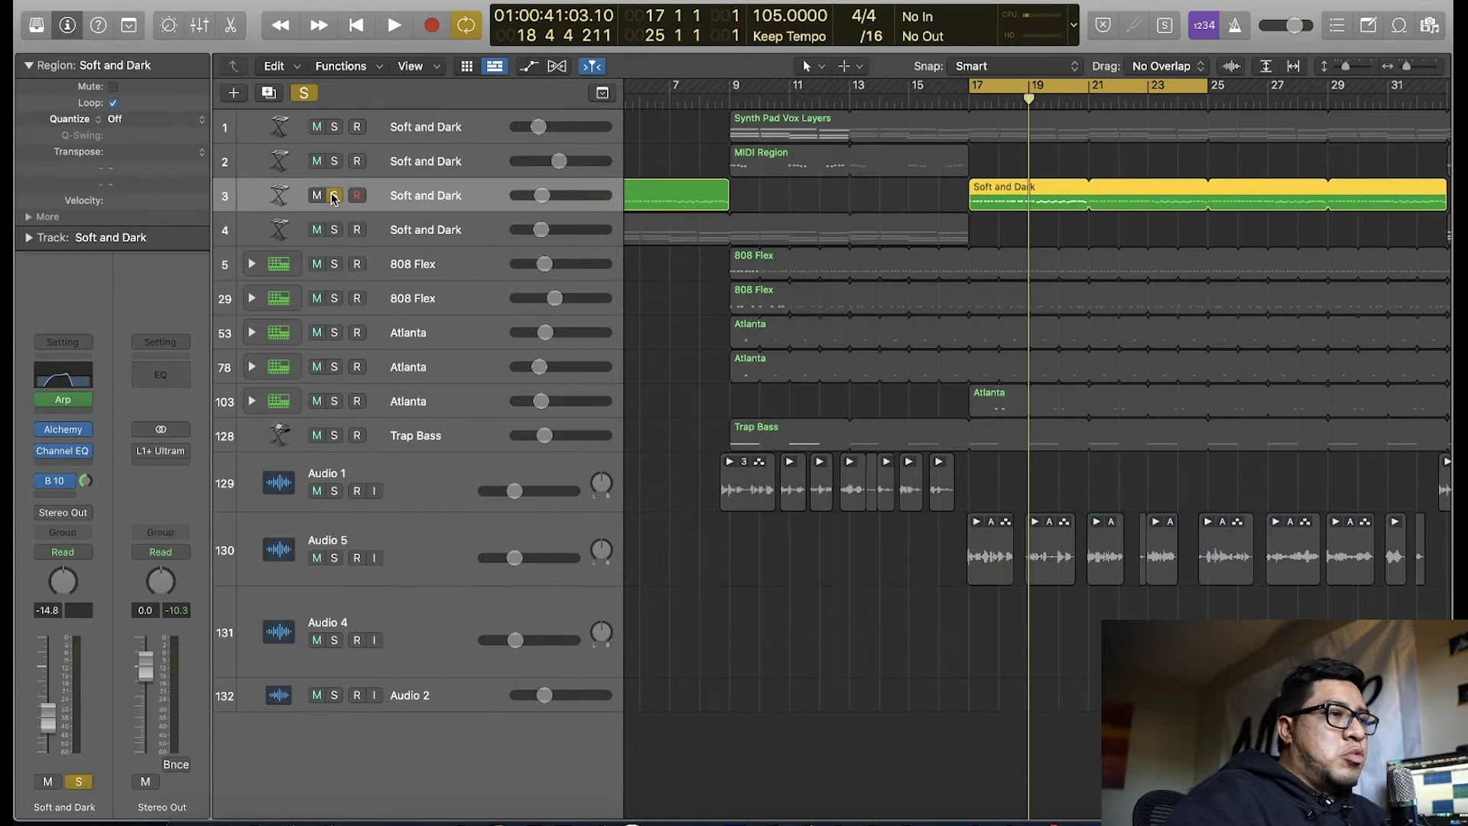
{"action": "key", "text": "space"}
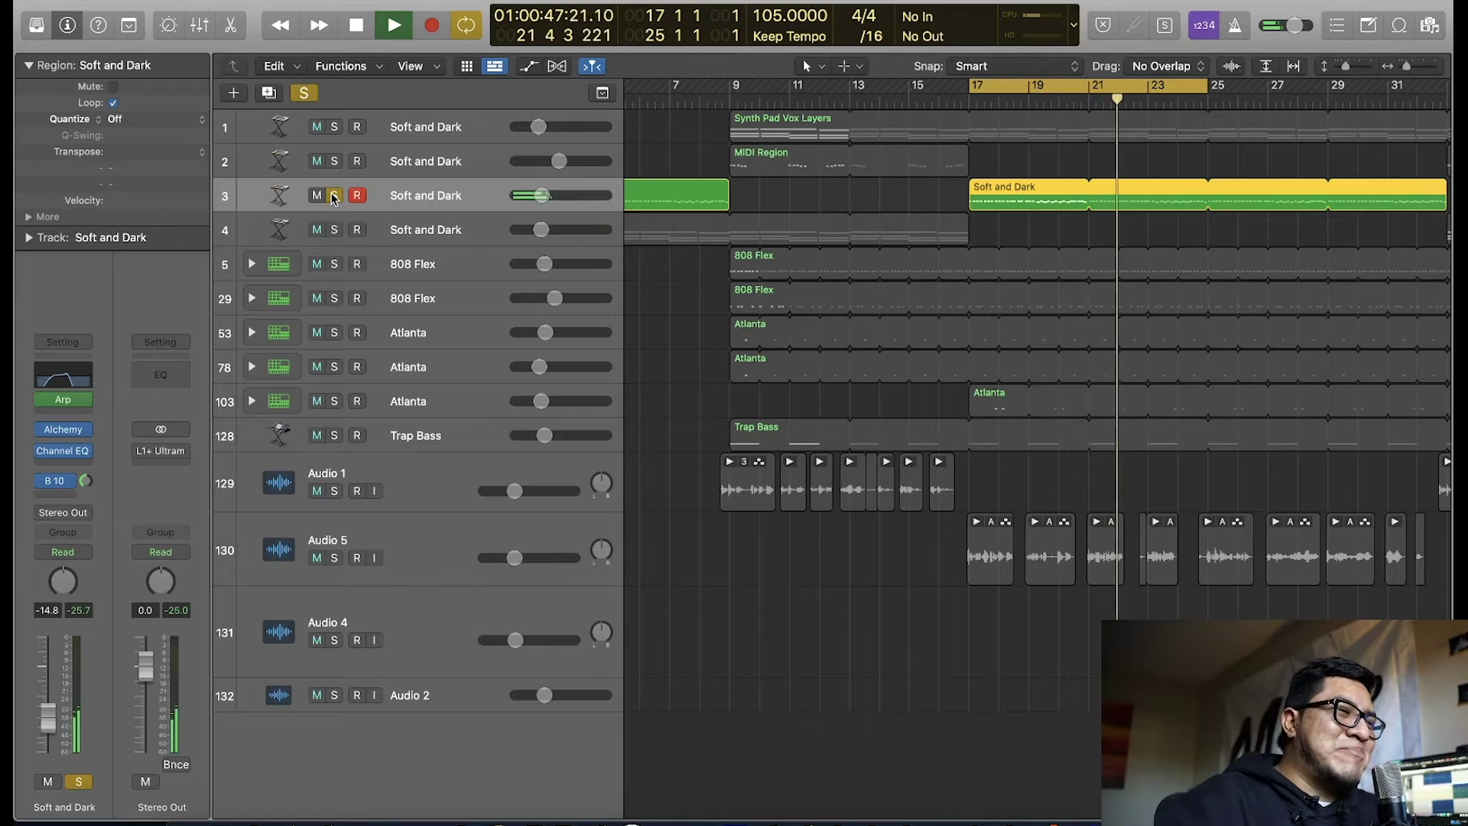
{"action": "left_click", "coordinate": [334, 196]}
{"action": "key", "text": "space"}
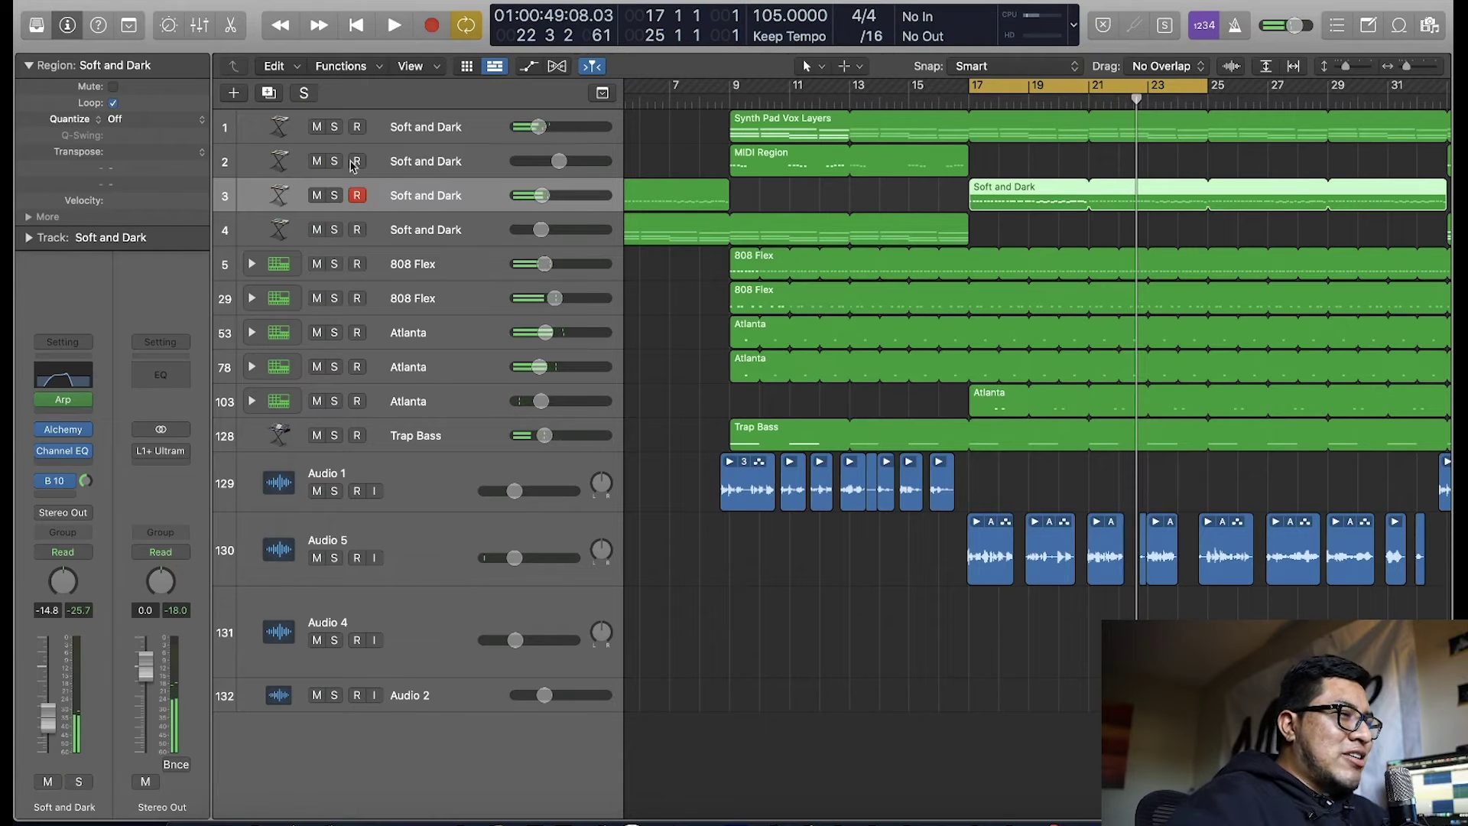
Step: Solo every instrument track from Soft and Dark track 1 through Trap Bass, play the section together, and clear all solos
{"action": "left_click_drag", "start_coordinate": [334, 127], "coordinate": [340, 449]}
{"action": "key", "text": "space"}
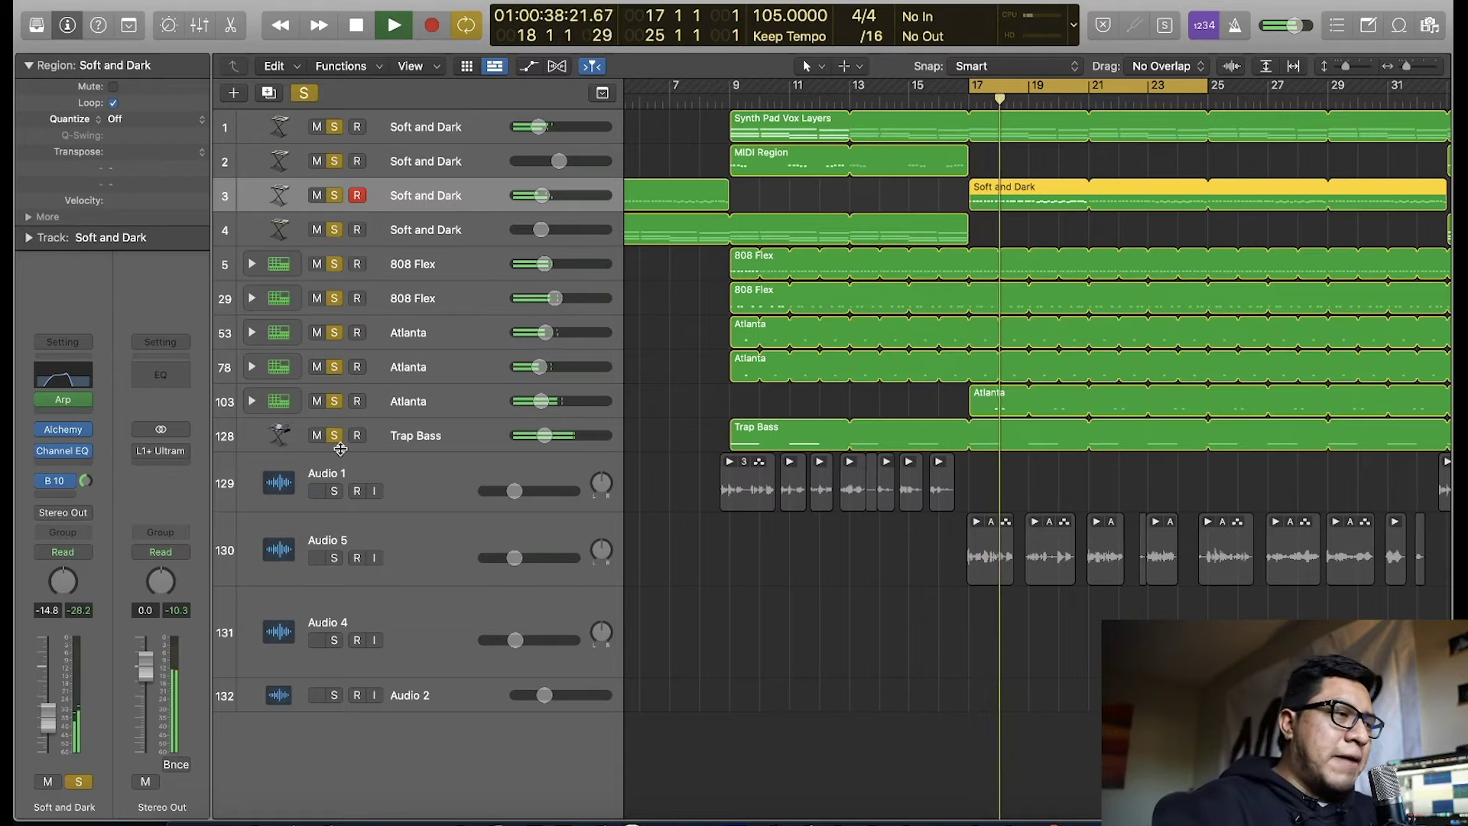
{"action": "key", "text": "space"}
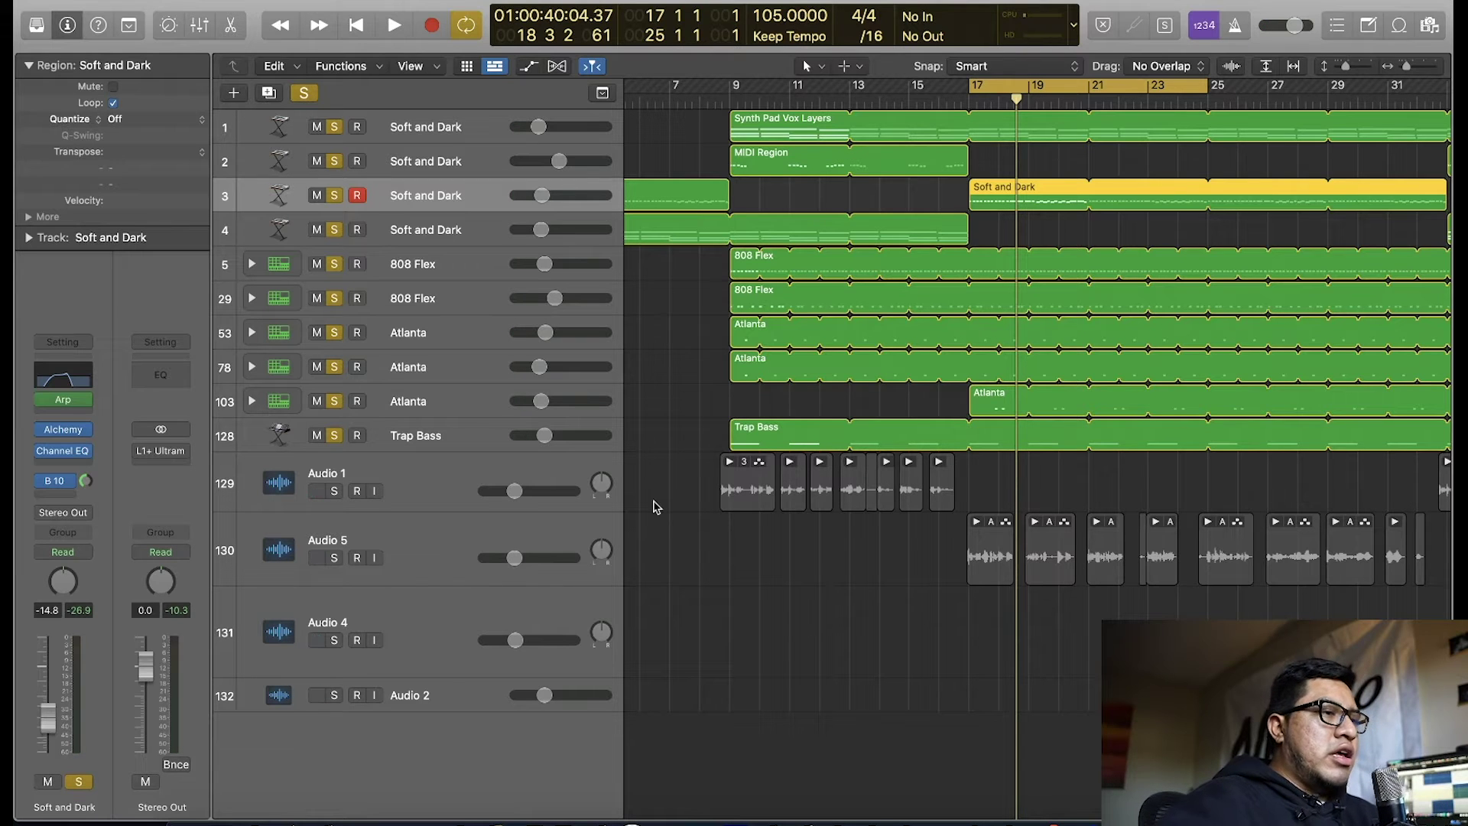
{"action": "left_click", "coordinate": [303, 93]}
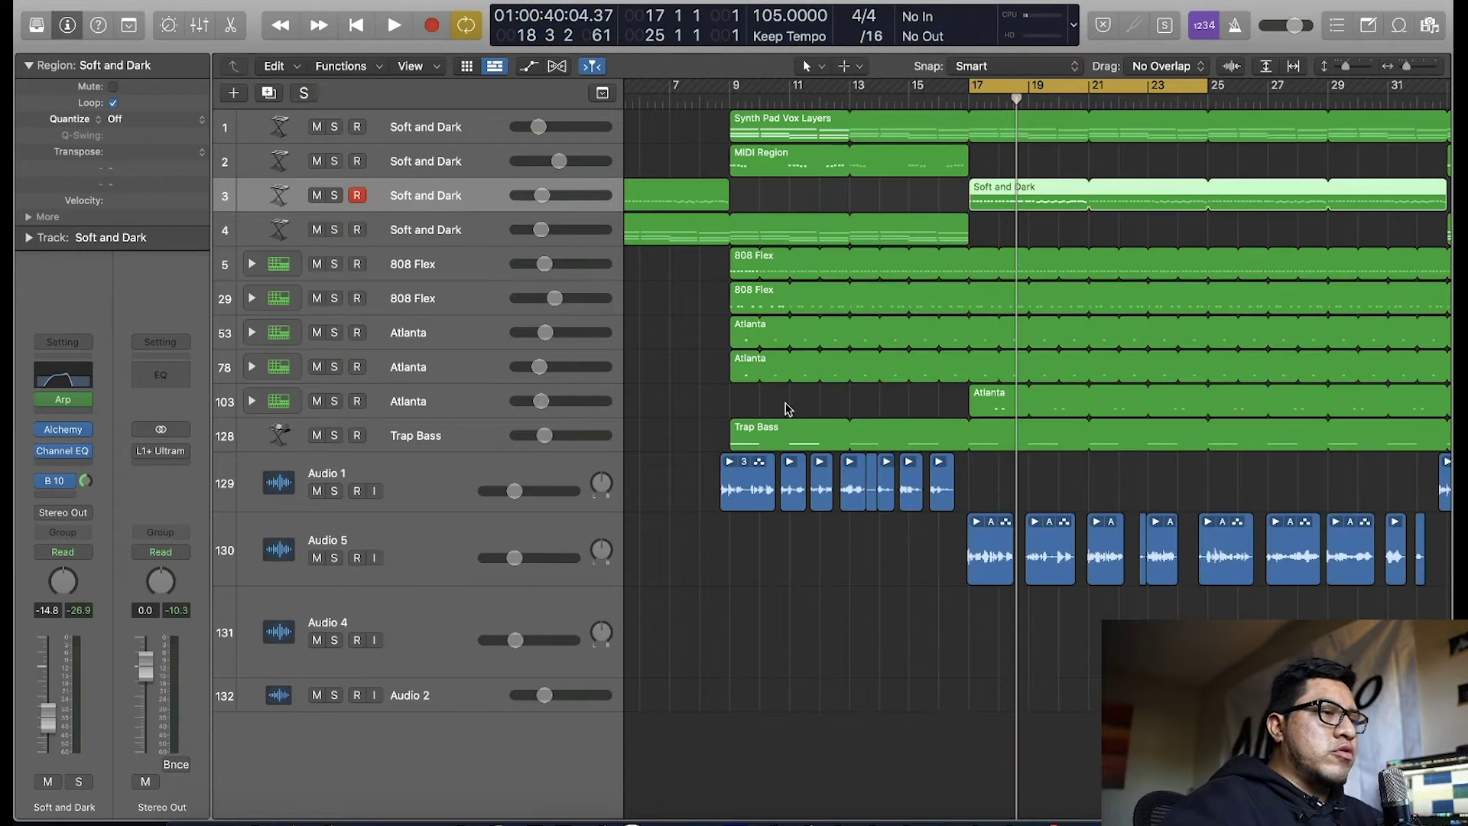
Step: Select the Audio 1 vocal track, move the cycle range back to bars 9–17, and check the Waves Tune Real-Time settings
{"action": "left_click", "coordinate": [433, 486]}
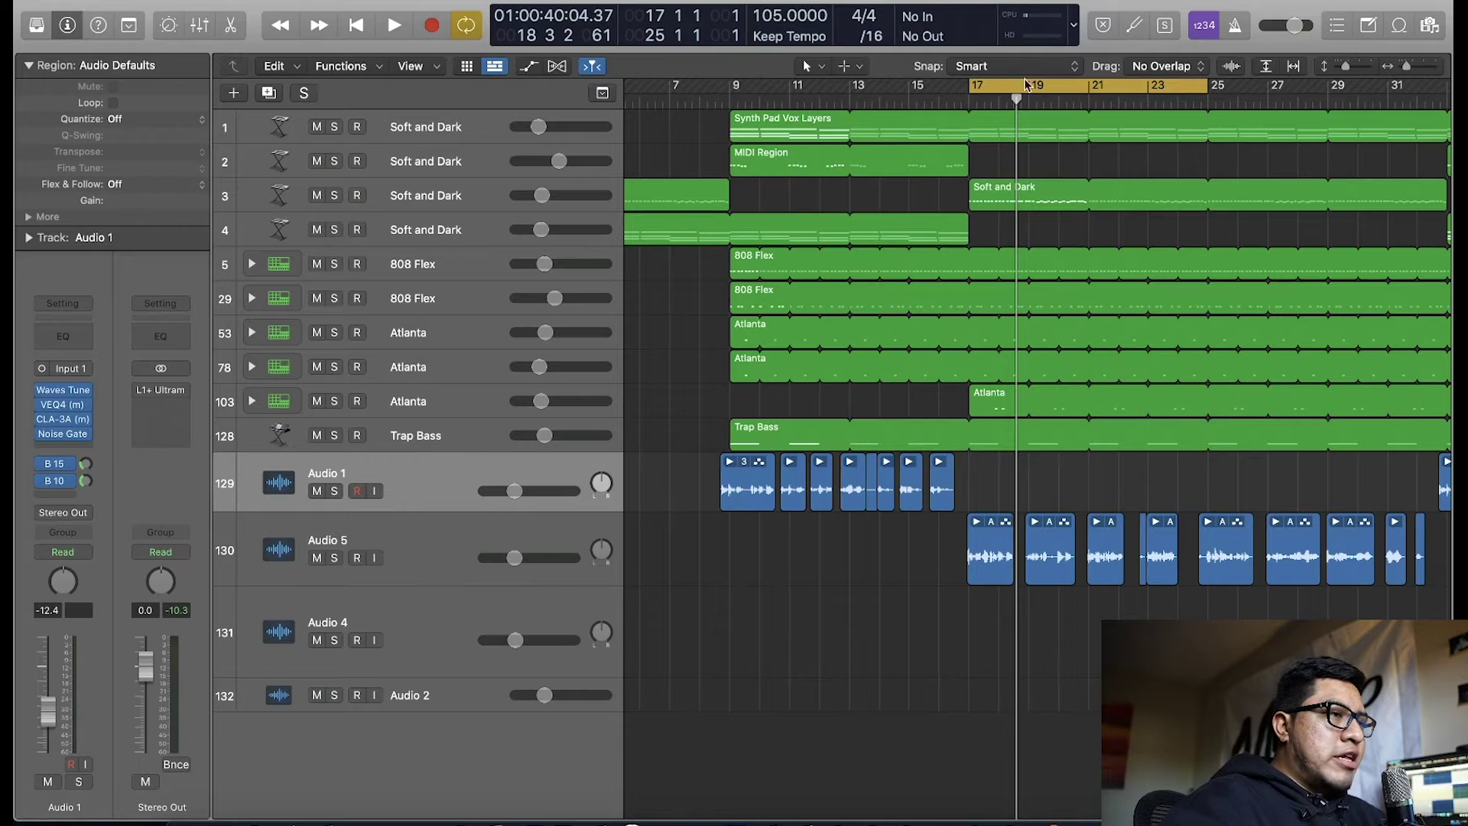
{"action": "left_click_drag", "start_coordinate": [1034, 80], "coordinate": [796, 79]}
{"action": "left_click", "coordinate": [67, 392]}
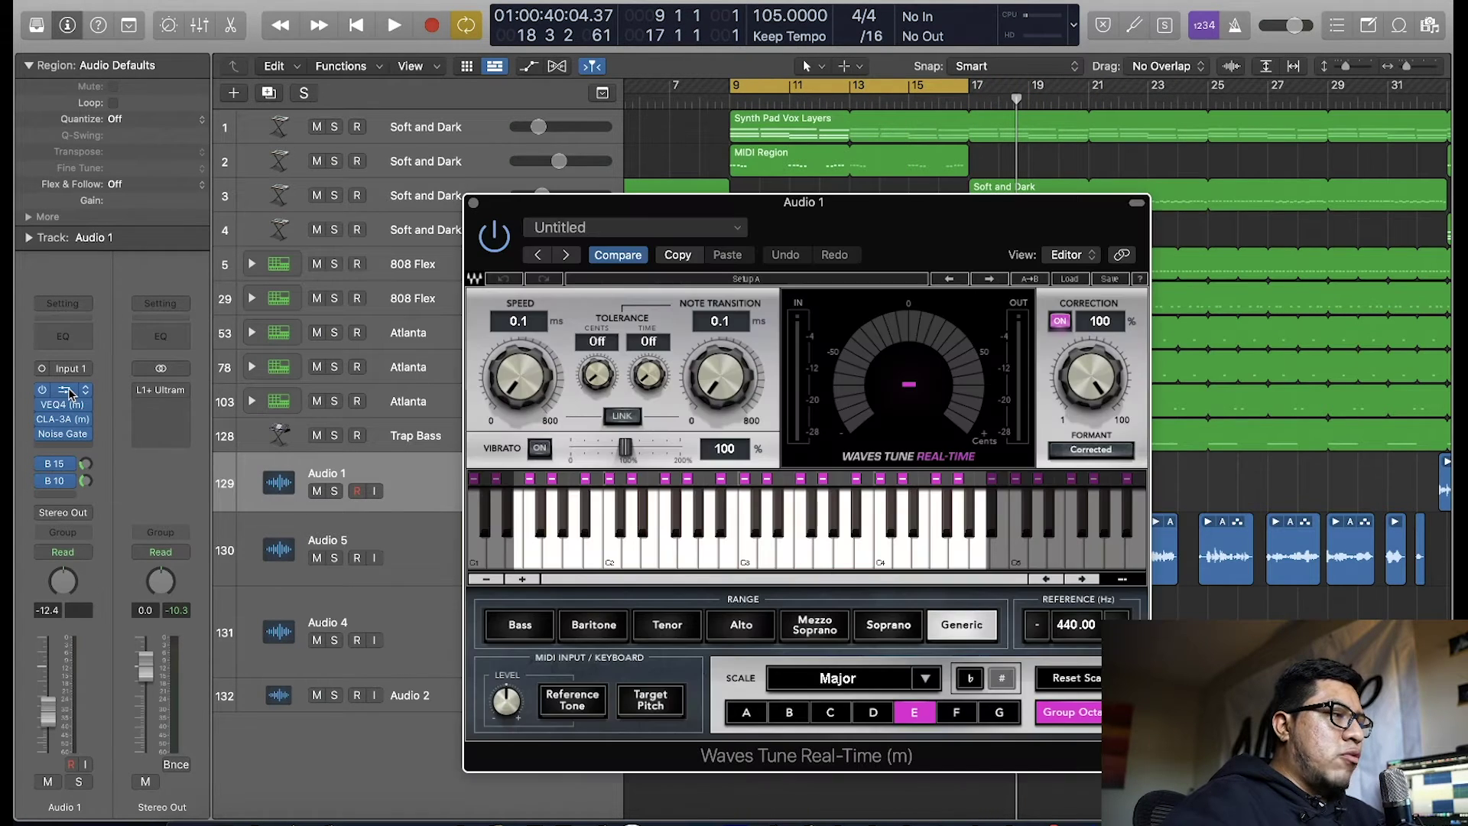
{"action": "left_click", "coordinate": [68, 391]}
Step: Review the VEQ4 equalizer settings on Audio 1, moving its window for a clearer view before closing it
{"action": "left_click", "coordinate": [66, 404]}
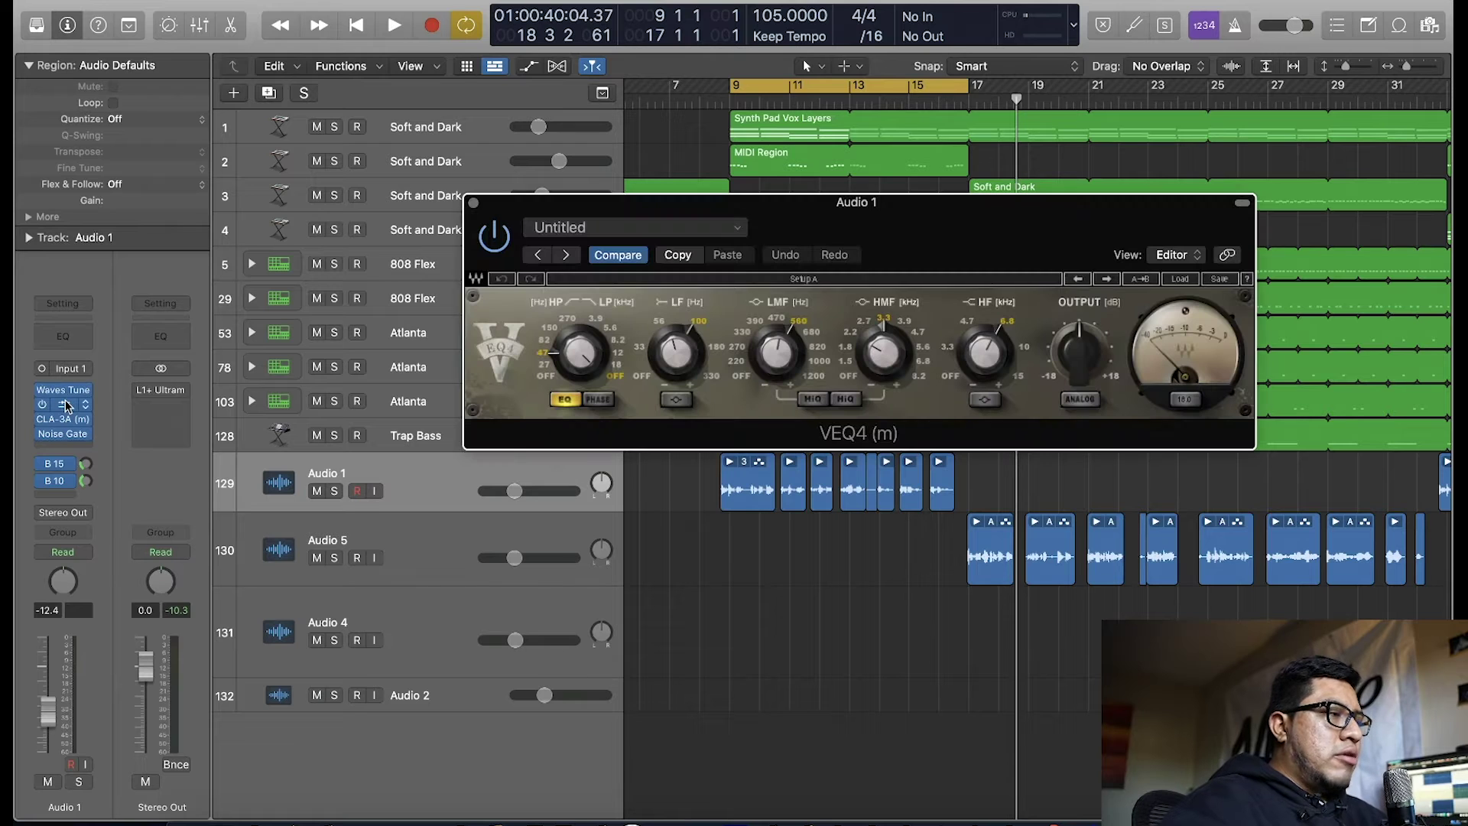
{"action": "left_click_drag", "start_coordinate": [1019, 217], "coordinate": [1055, 188]}
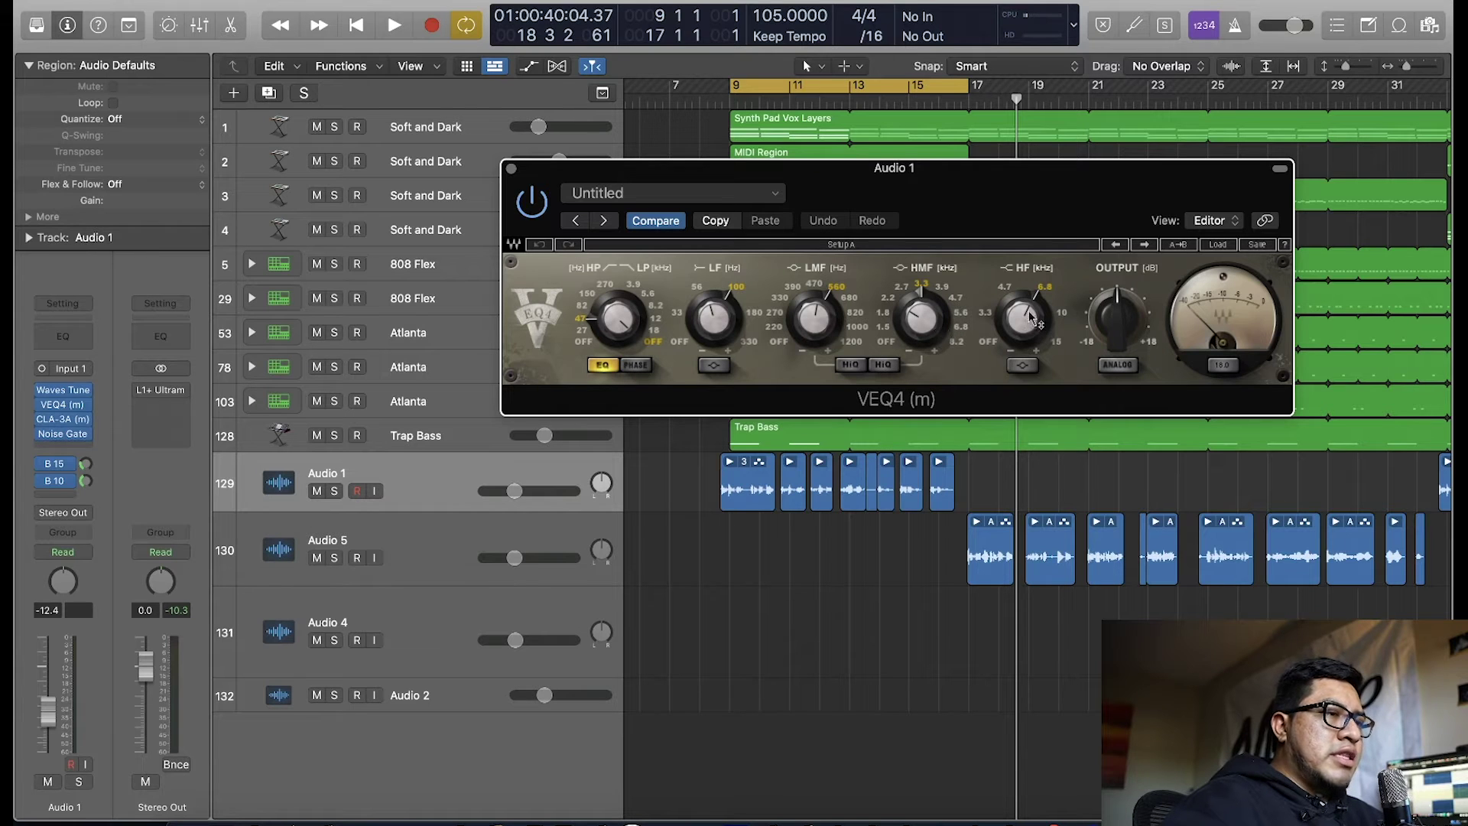
{"action": "mouse_move", "coordinate": [1034, 317]}
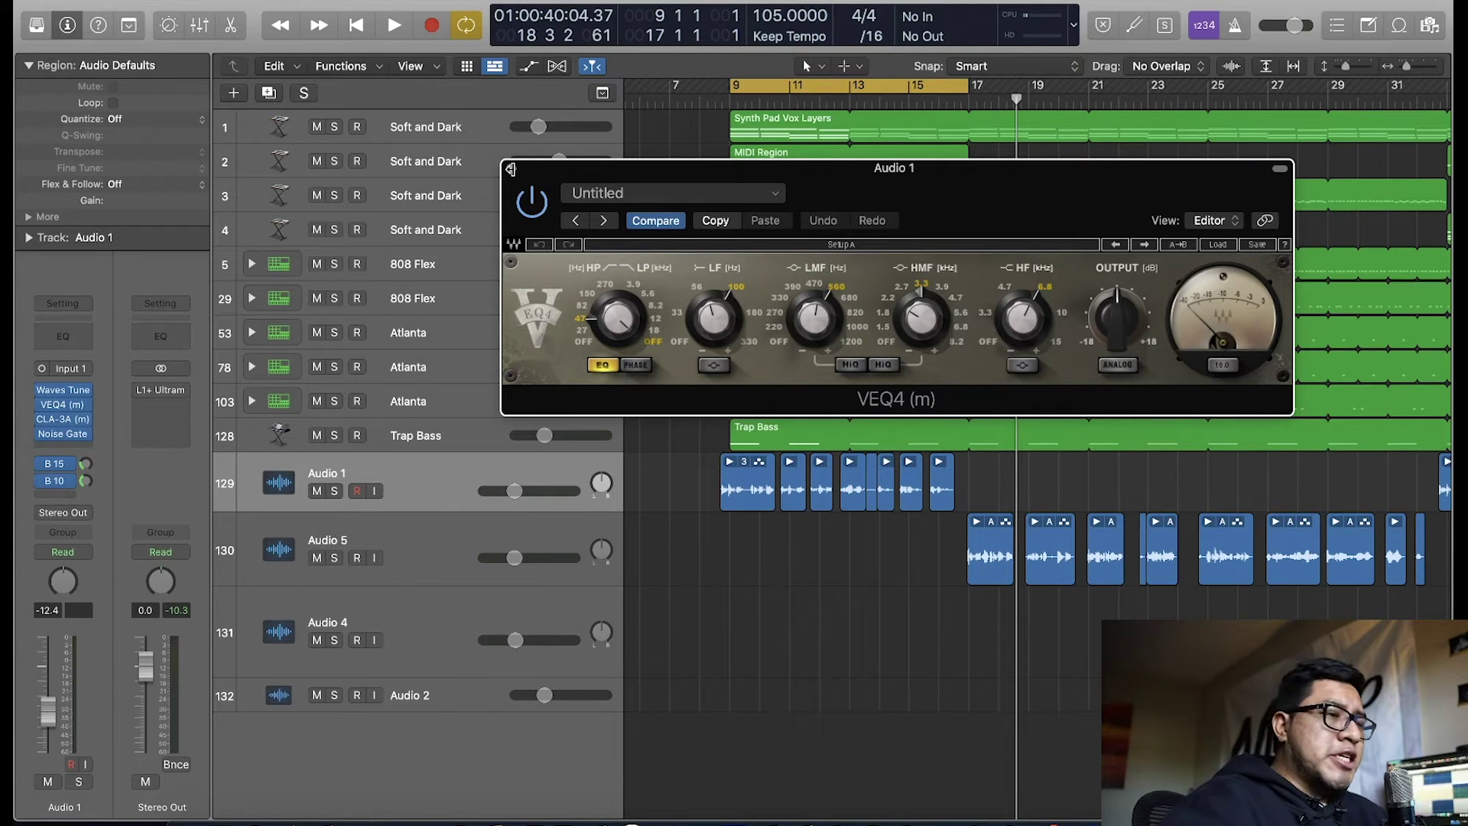
{"action": "left_click", "coordinate": [511, 169]}
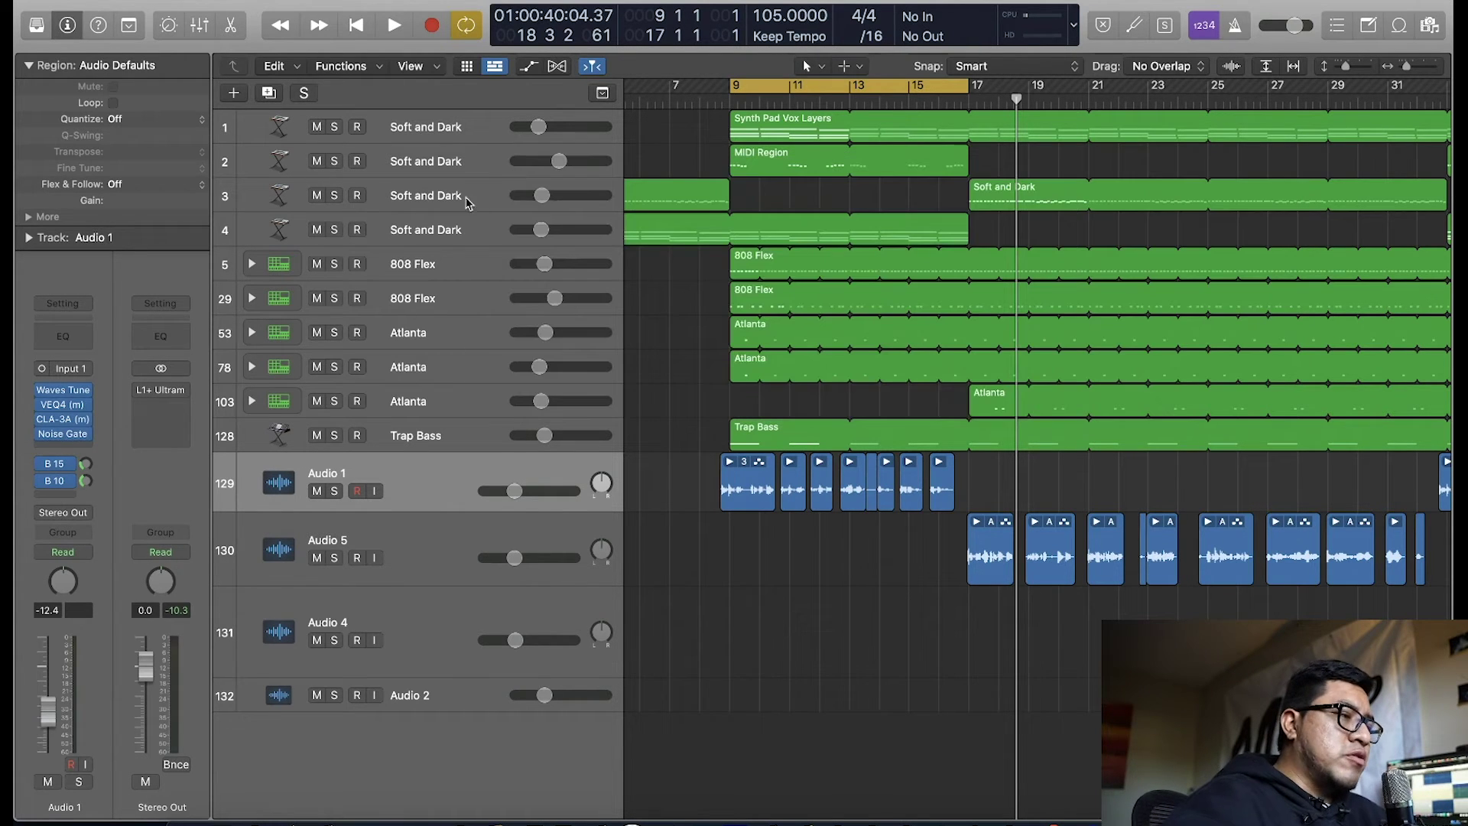
Step: Review Audio 1's CLA-3A compressor and Noise Gate settings, closing each plug-in window
{"action": "left_click", "coordinate": [63, 419]}
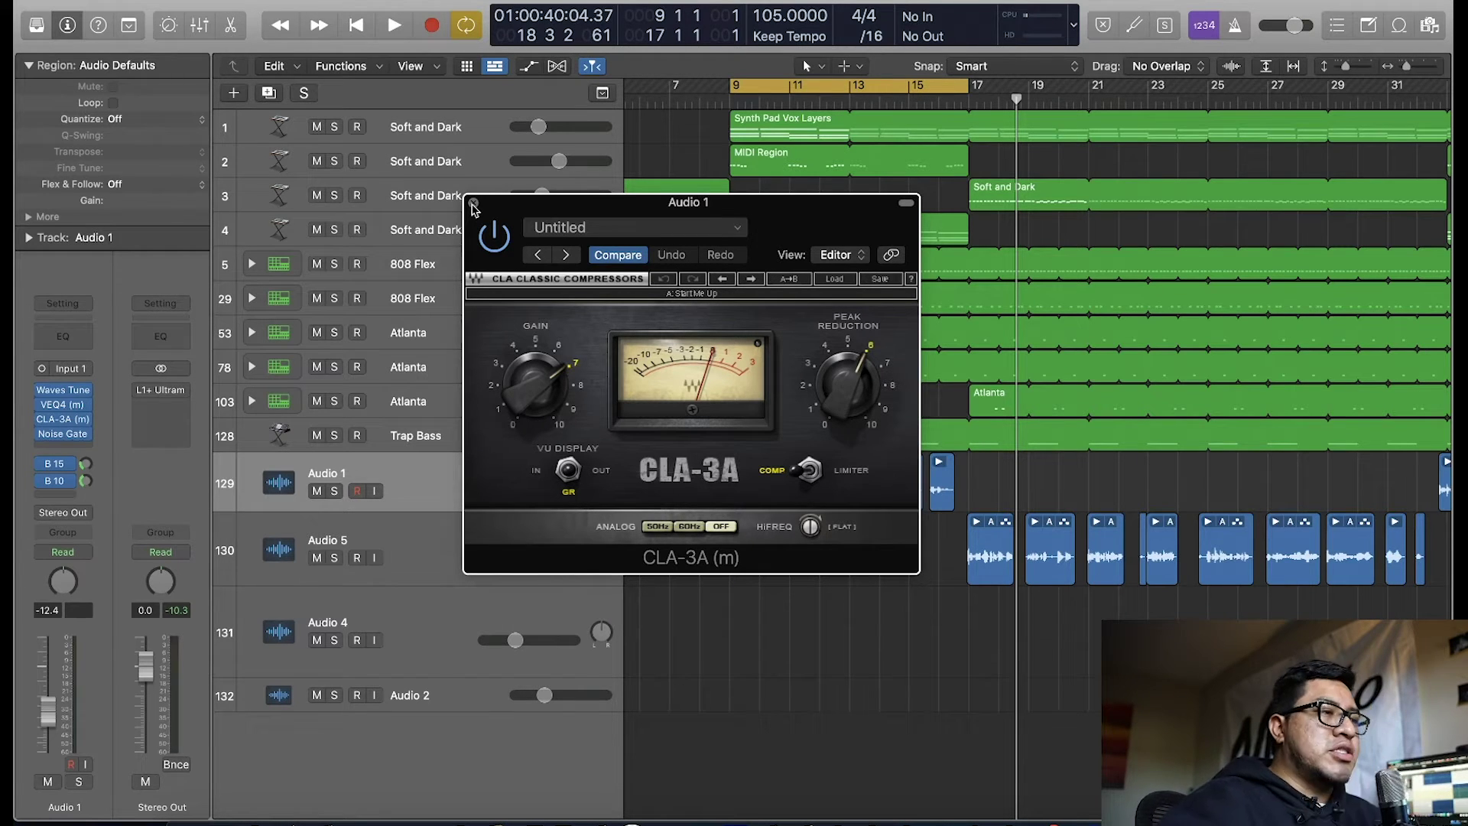
{"action": "left_click", "coordinate": [473, 205]}
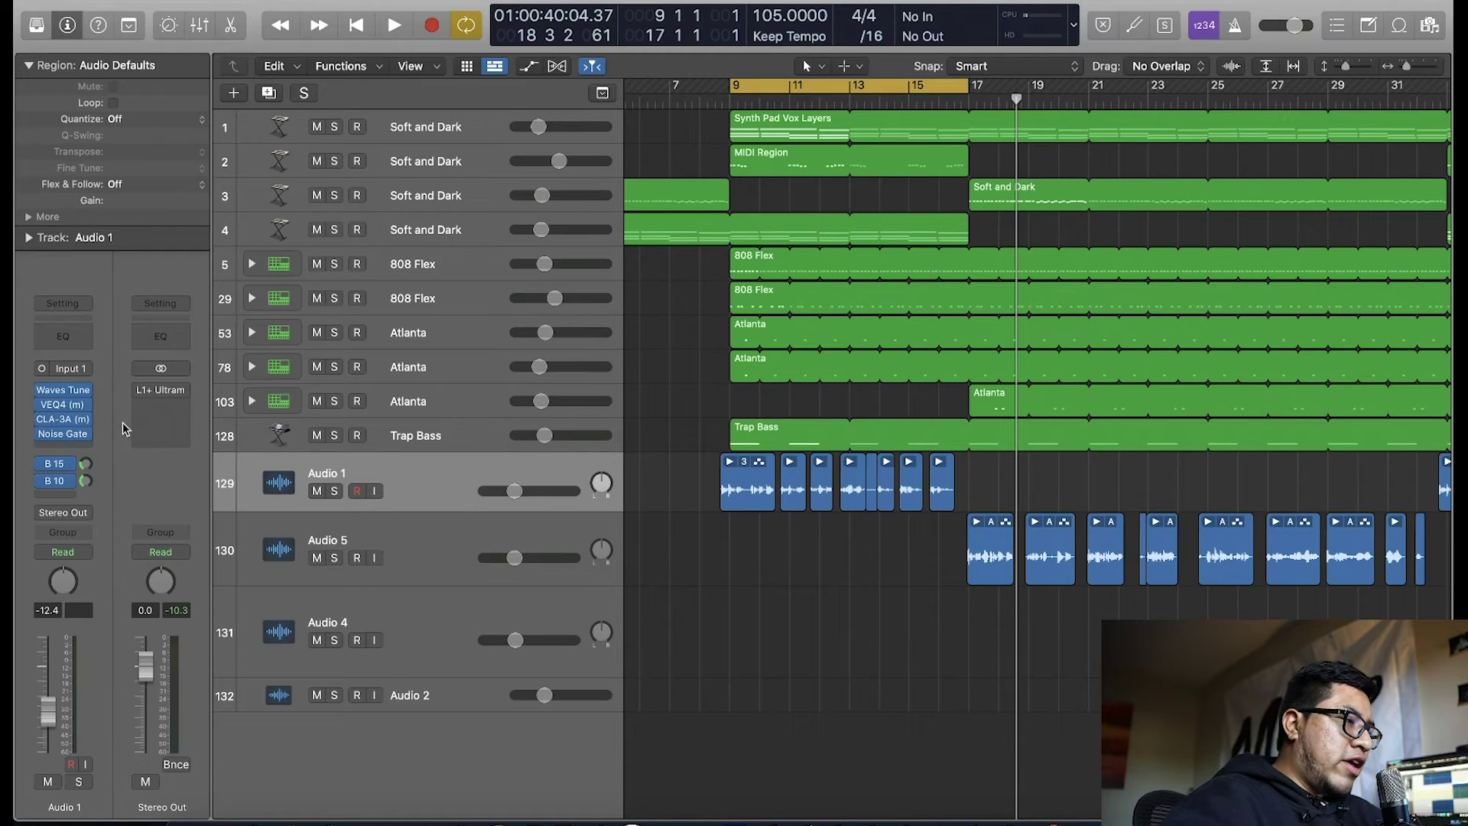
{"action": "left_click", "coordinate": [64, 433]}
{"action": "left_click", "coordinate": [624, 253]}
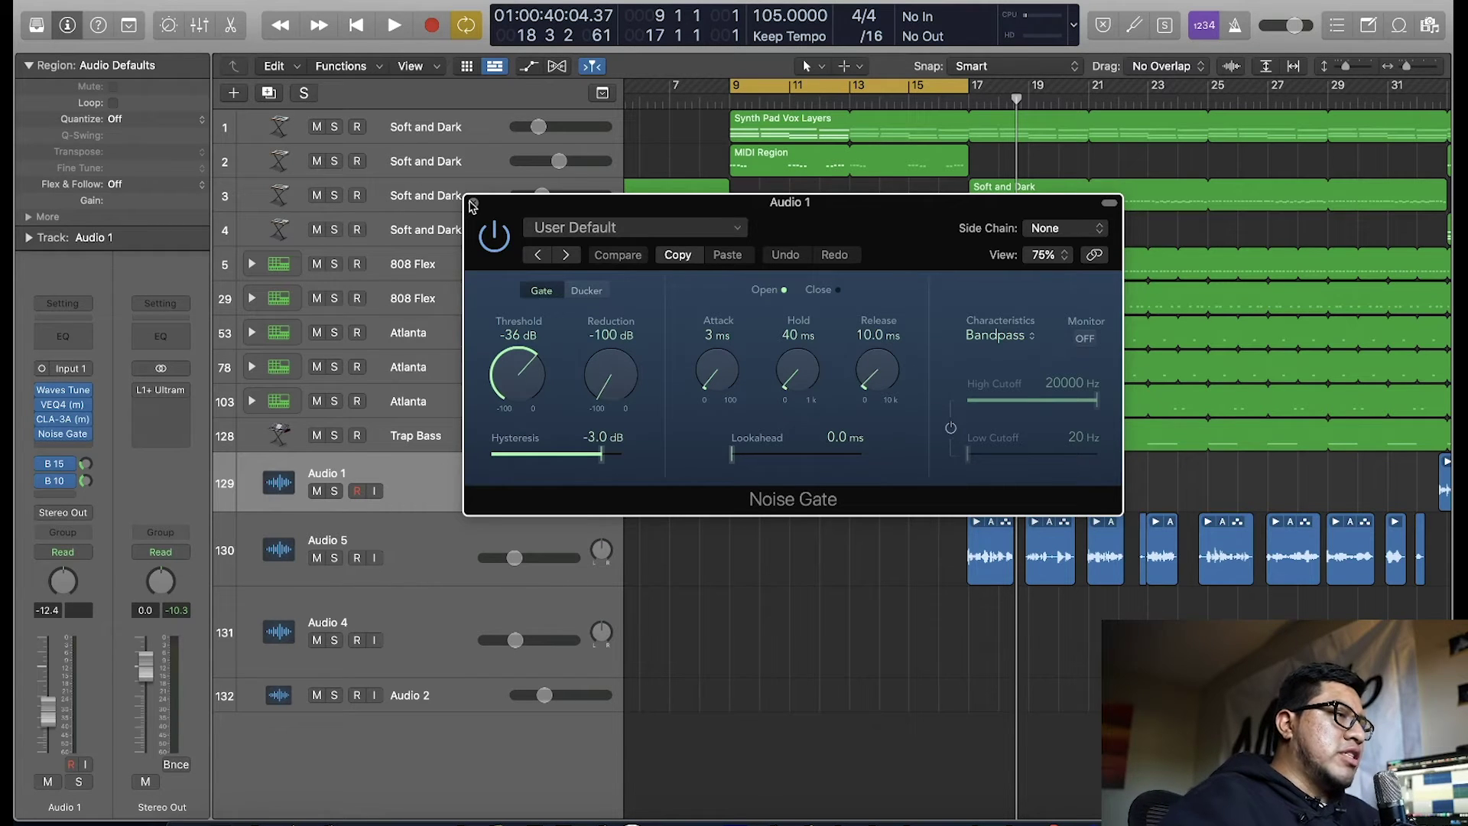
{"action": "left_click", "coordinate": [474, 204]}
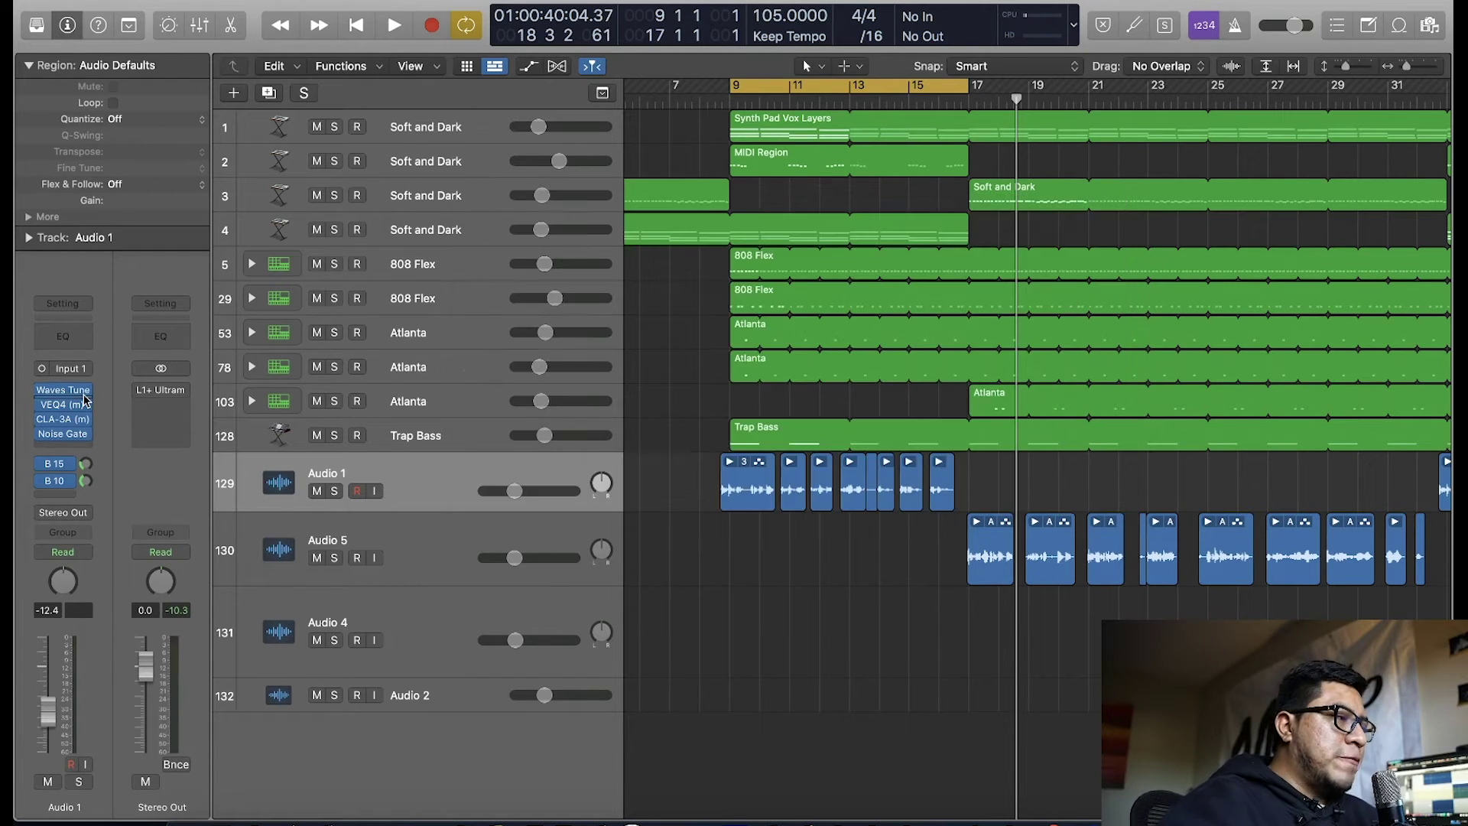
Step: Check Audio 1's Bus 15 send level and the Echo plug-in on its aux channel
{"action": "left_click", "coordinate": [86, 466]}
{"action": "left_click", "coordinate": [85, 481]}
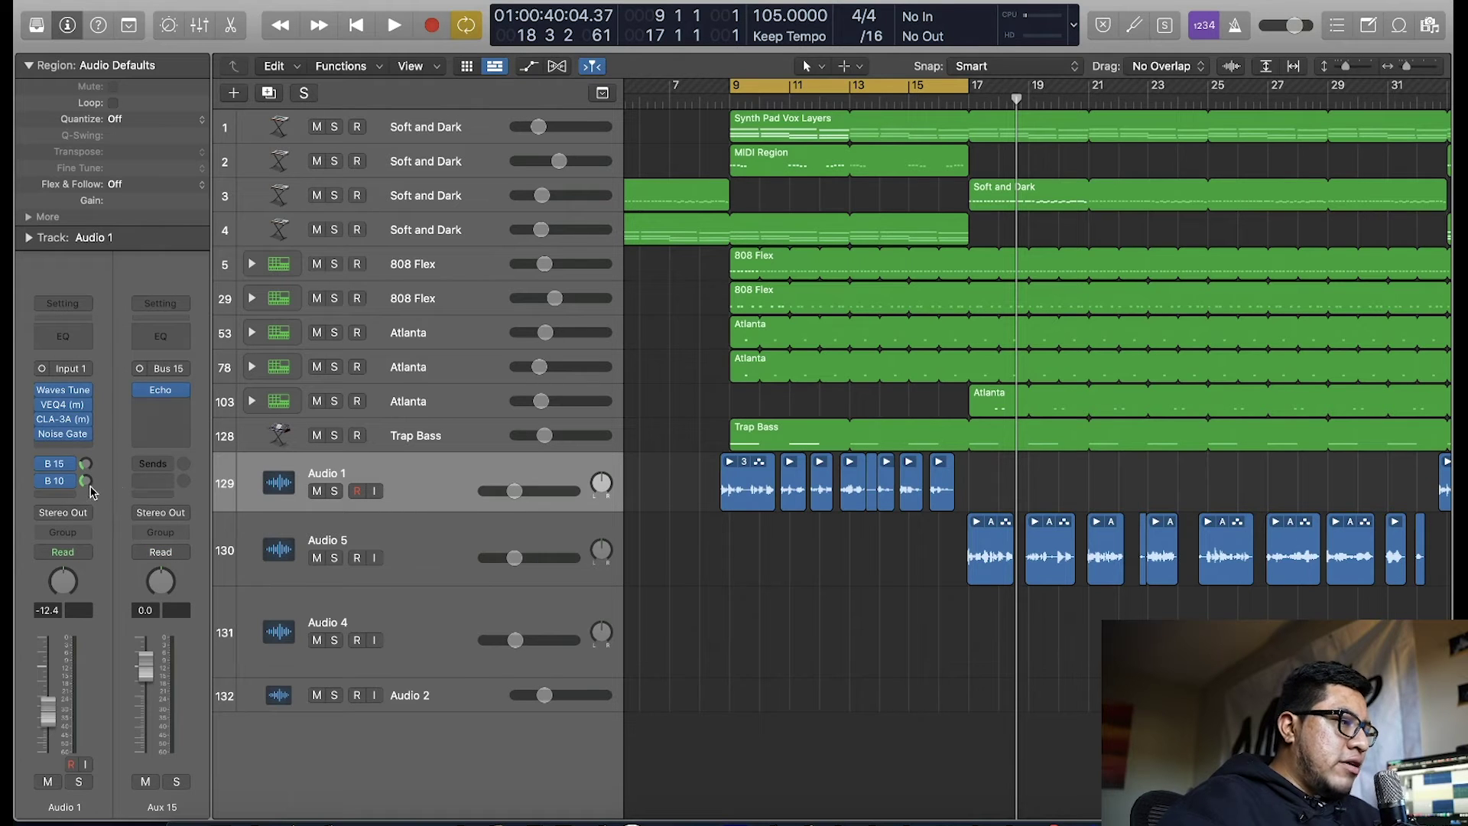
{"action": "left_click", "coordinate": [87, 466]}
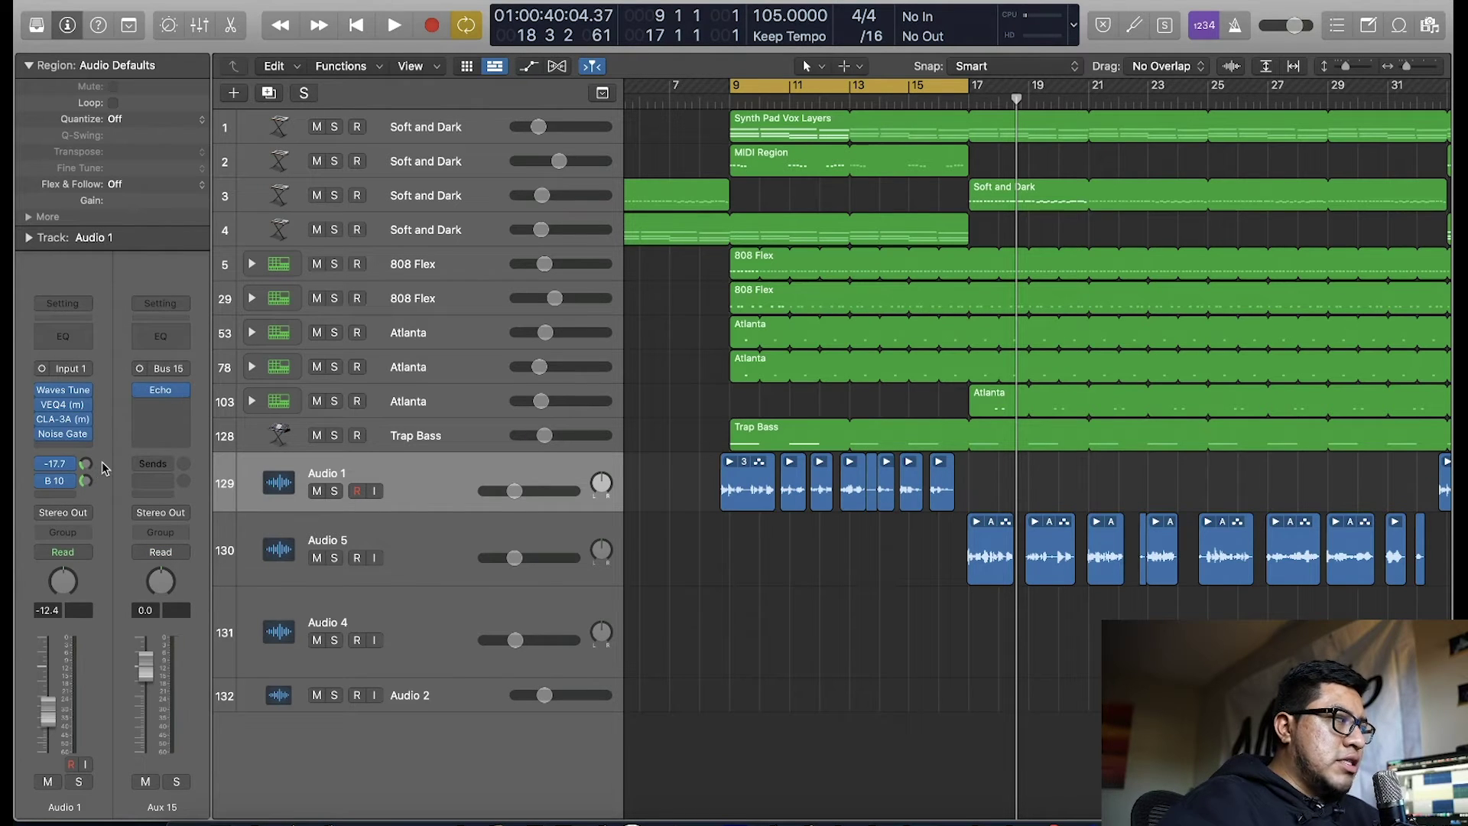
{"action": "left_click", "coordinate": [161, 390]}
{"action": "left_click", "coordinate": [473, 204]}
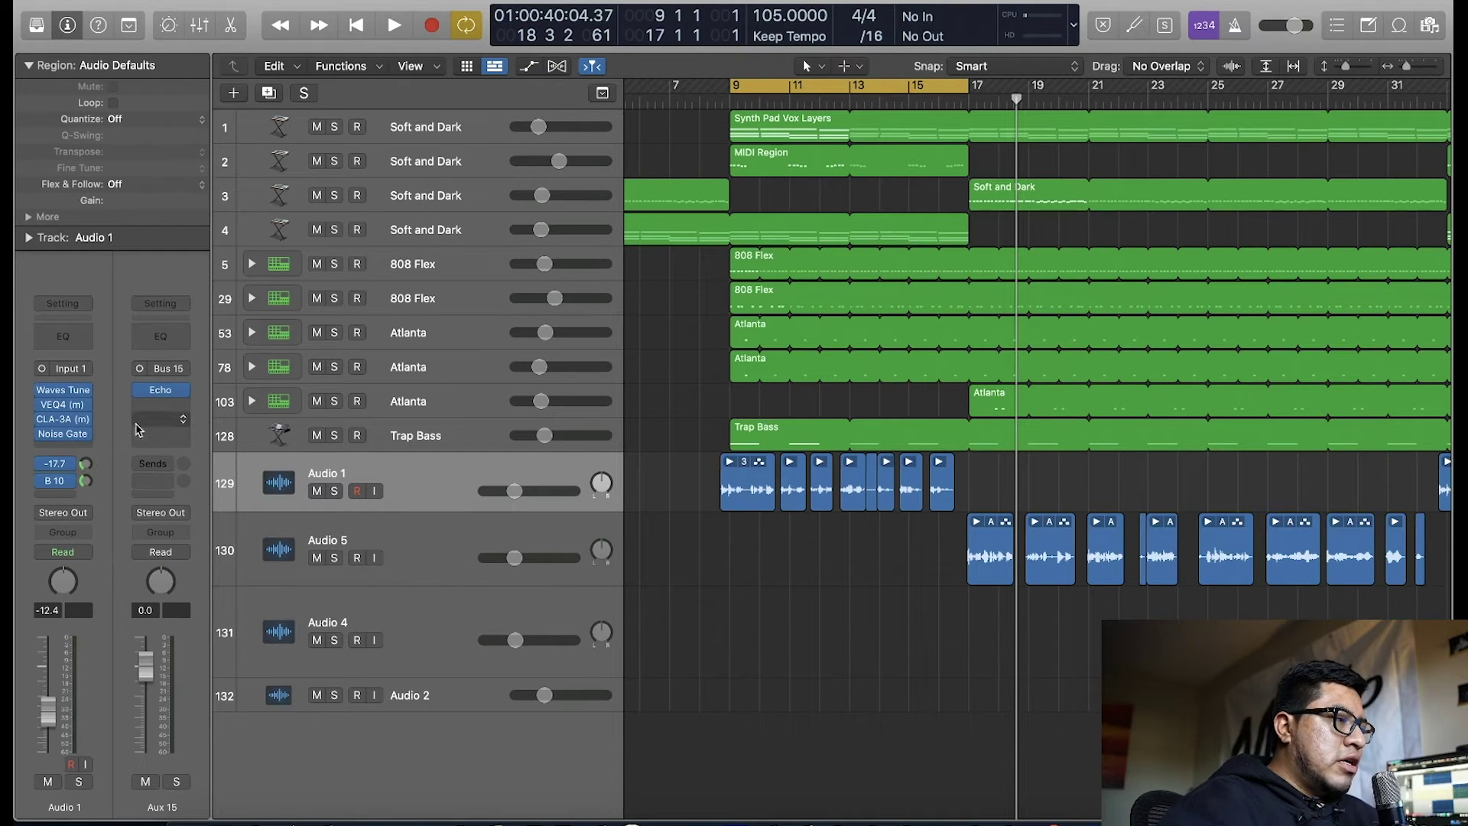
Step: Show the Bus 10 send's aux channel and open its Space Designer reverb to check the settings
{"action": "left_click", "coordinate": [87, 486]}
{"action": "left_click", "coordinate": [161, 393]}
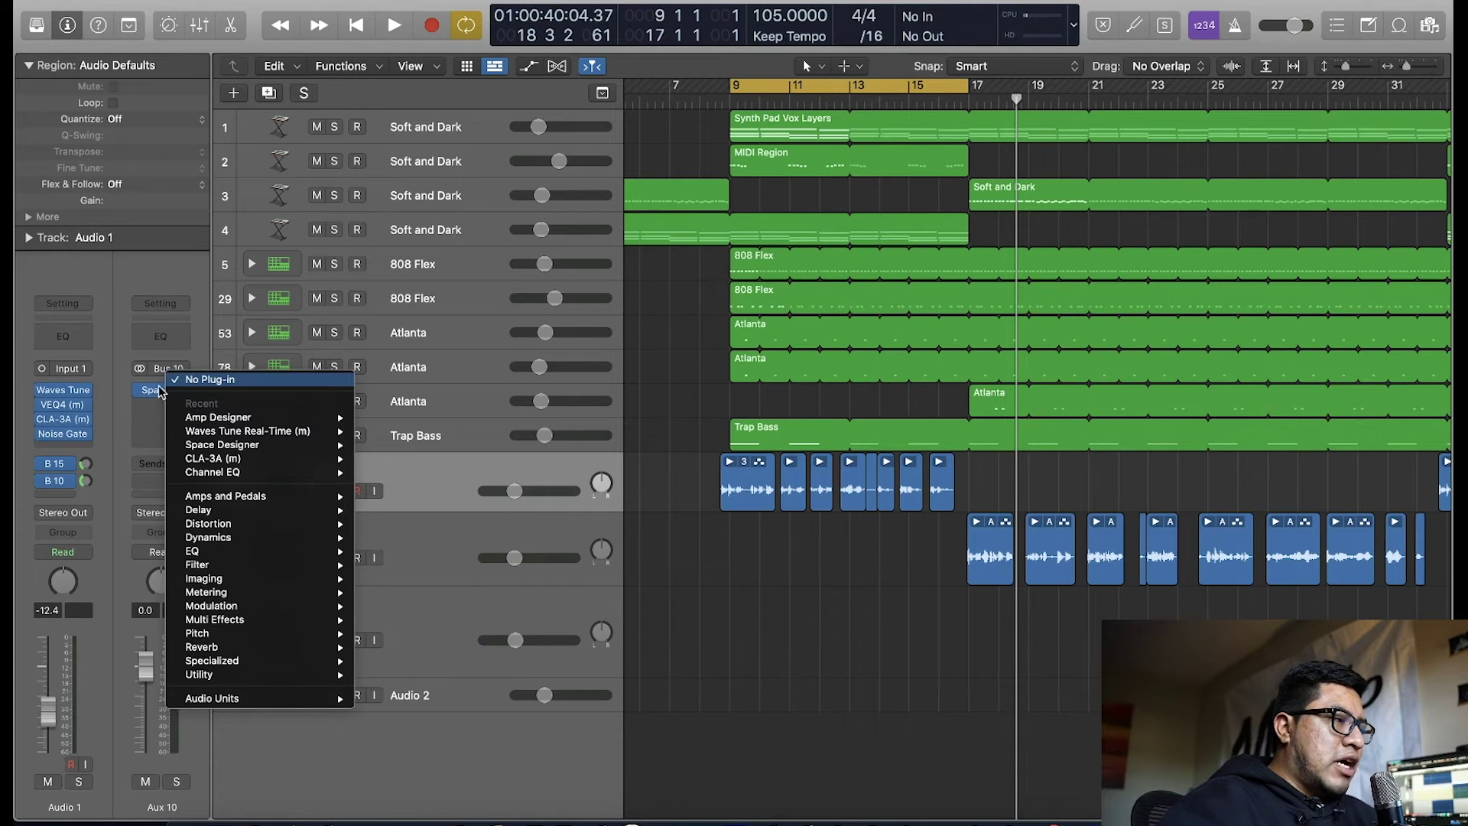
{"action": "left_click", "coordinate": [155, 393]}
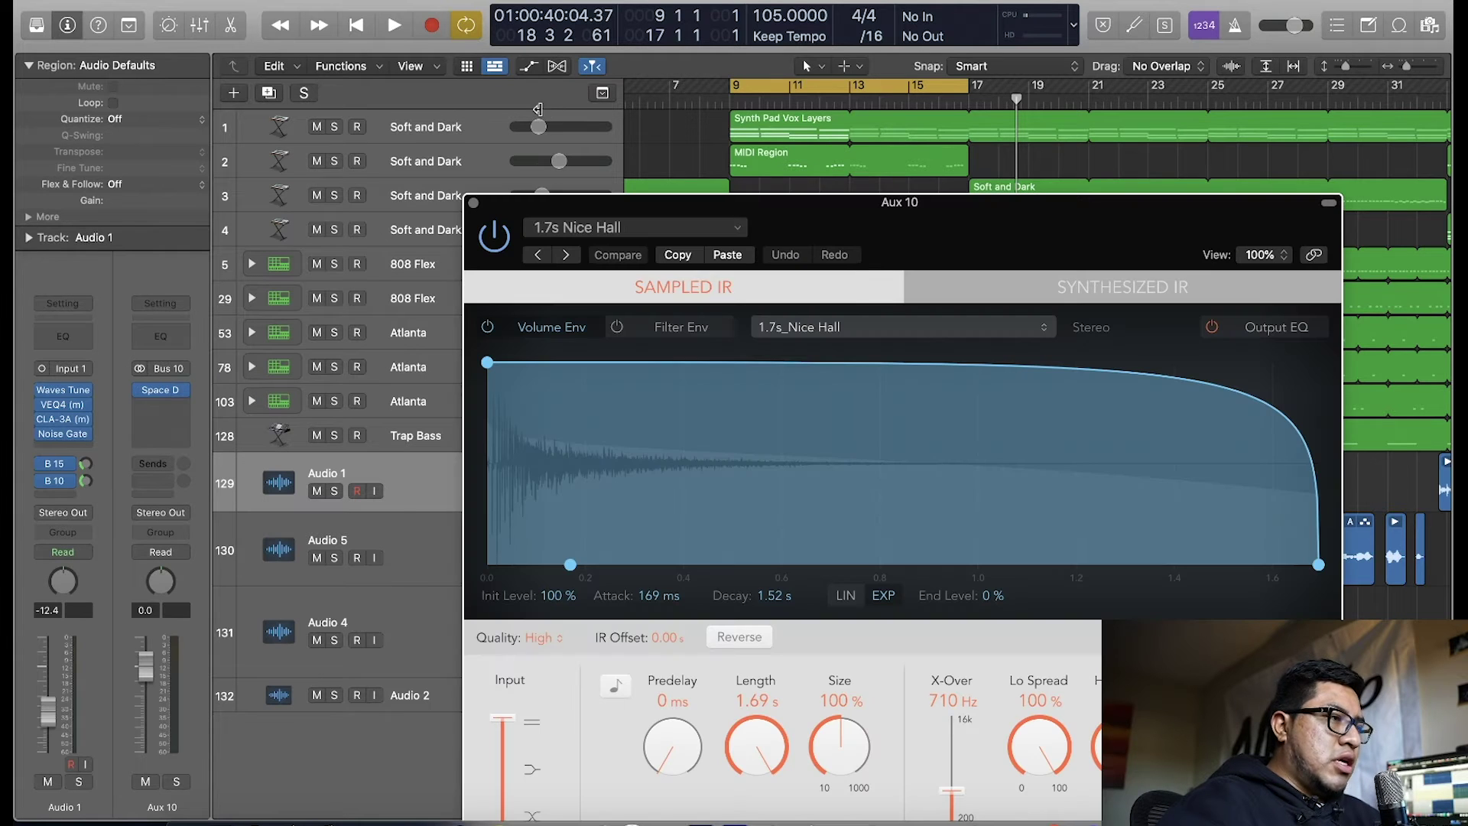
Step: Show where the 1.7s Nice Hall preset sits under Medium Spaces, Halls in Space Designer, and close the plug-in window
{"action": "left_click", "coordinate": [635, 227]}
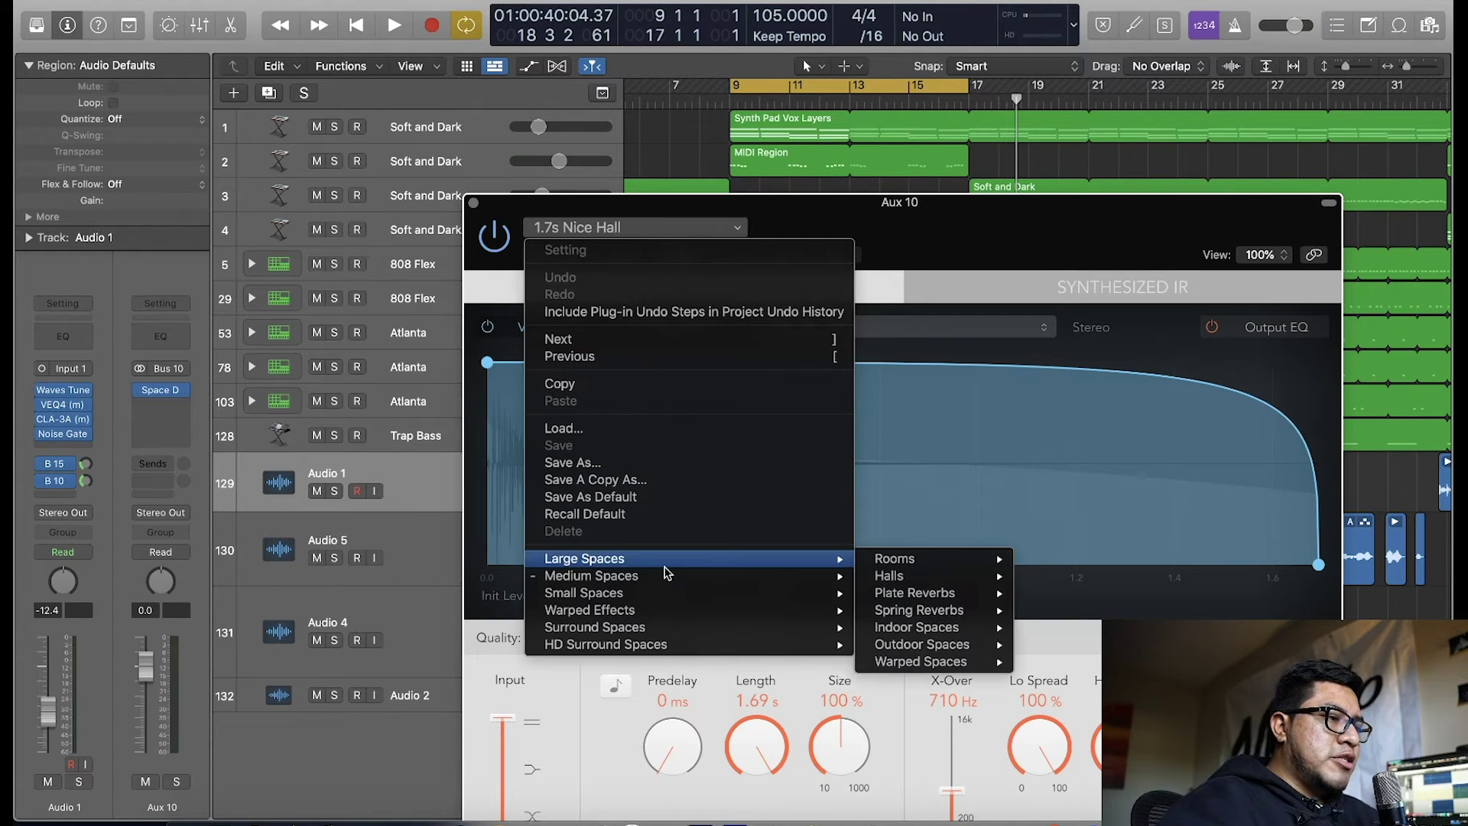
{"action": "mouse_move", "coordinate": [797, 578]}
{"action": "mouse_move", "coordinate": [987, 587]}
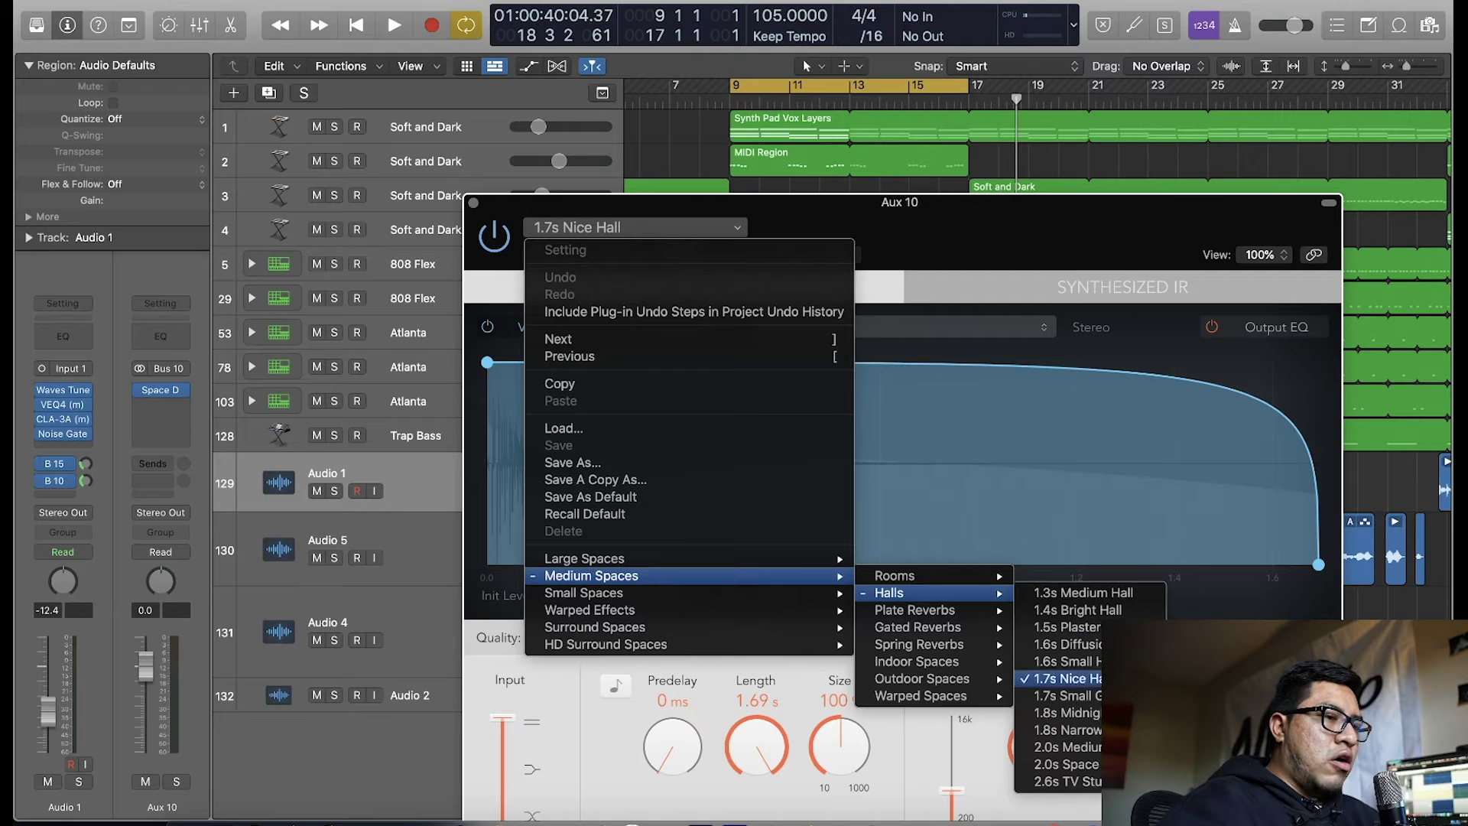
{"action": "left_click", "coordinate": [968, 218]}
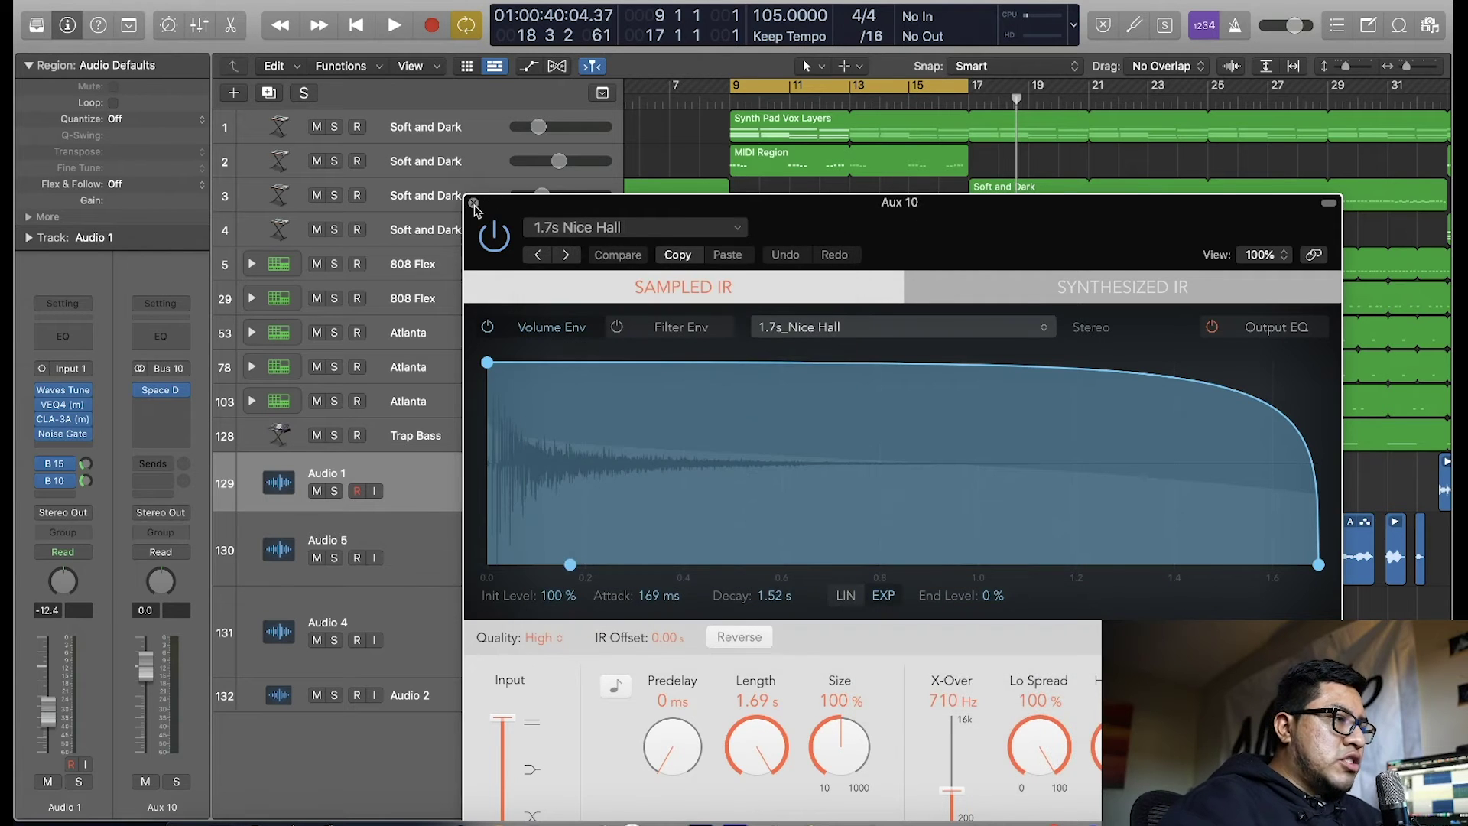
{"action": "left_click", "coordinate": [474, 203]}
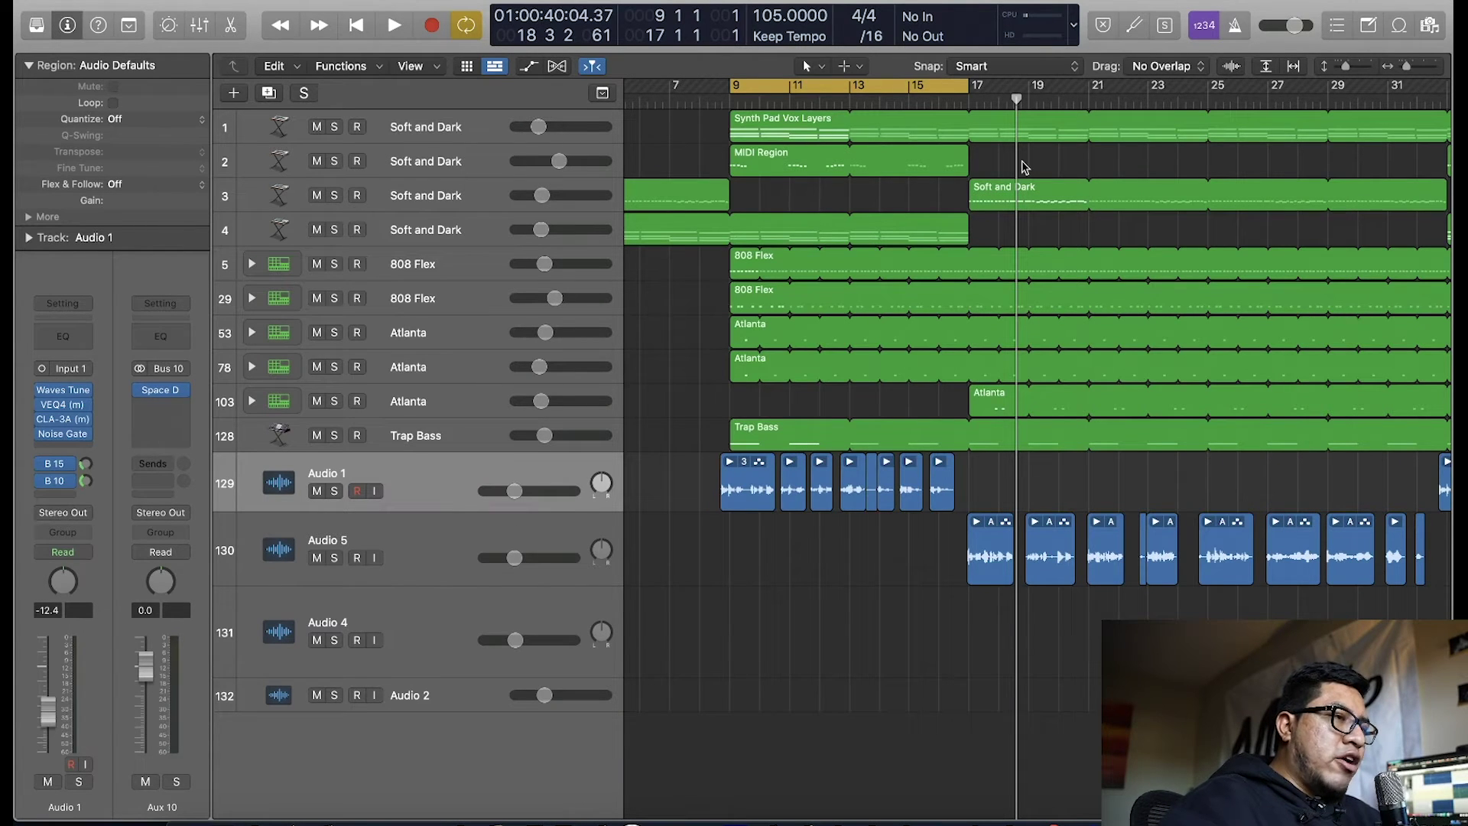
Step: Play the looped section from bar 9 to 17 to hear Audio 1's vocals with the beat, and stop playback
{"action": "left_click", "coordinate": [908, 92]}
{"action": "left_click", "coordinate": [910, 111], "text": "ctrl+alt"}
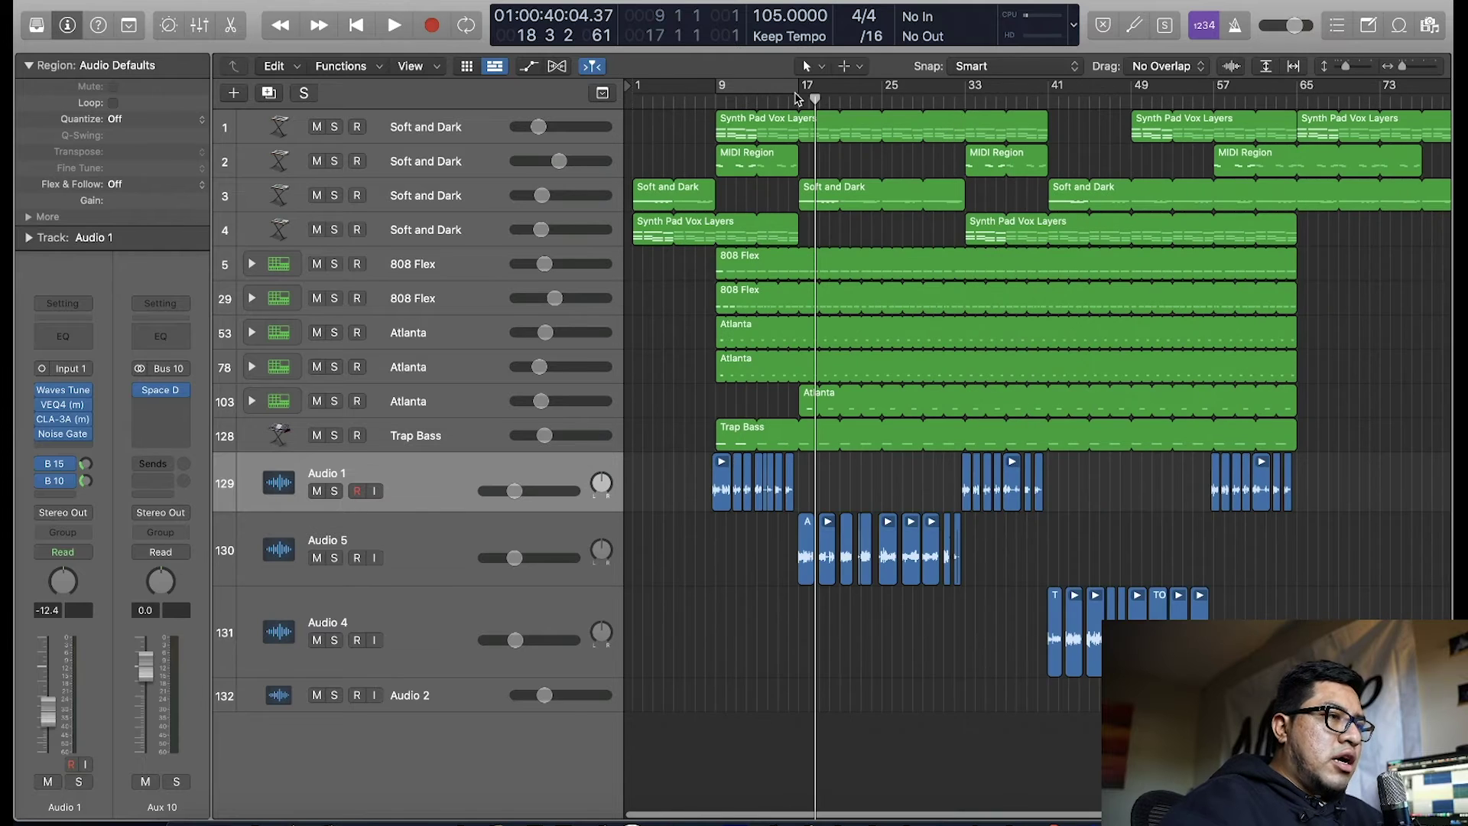
{"action": "left_click", "coordinate": [750, 84]}
{"action": "key", "text": "space"}
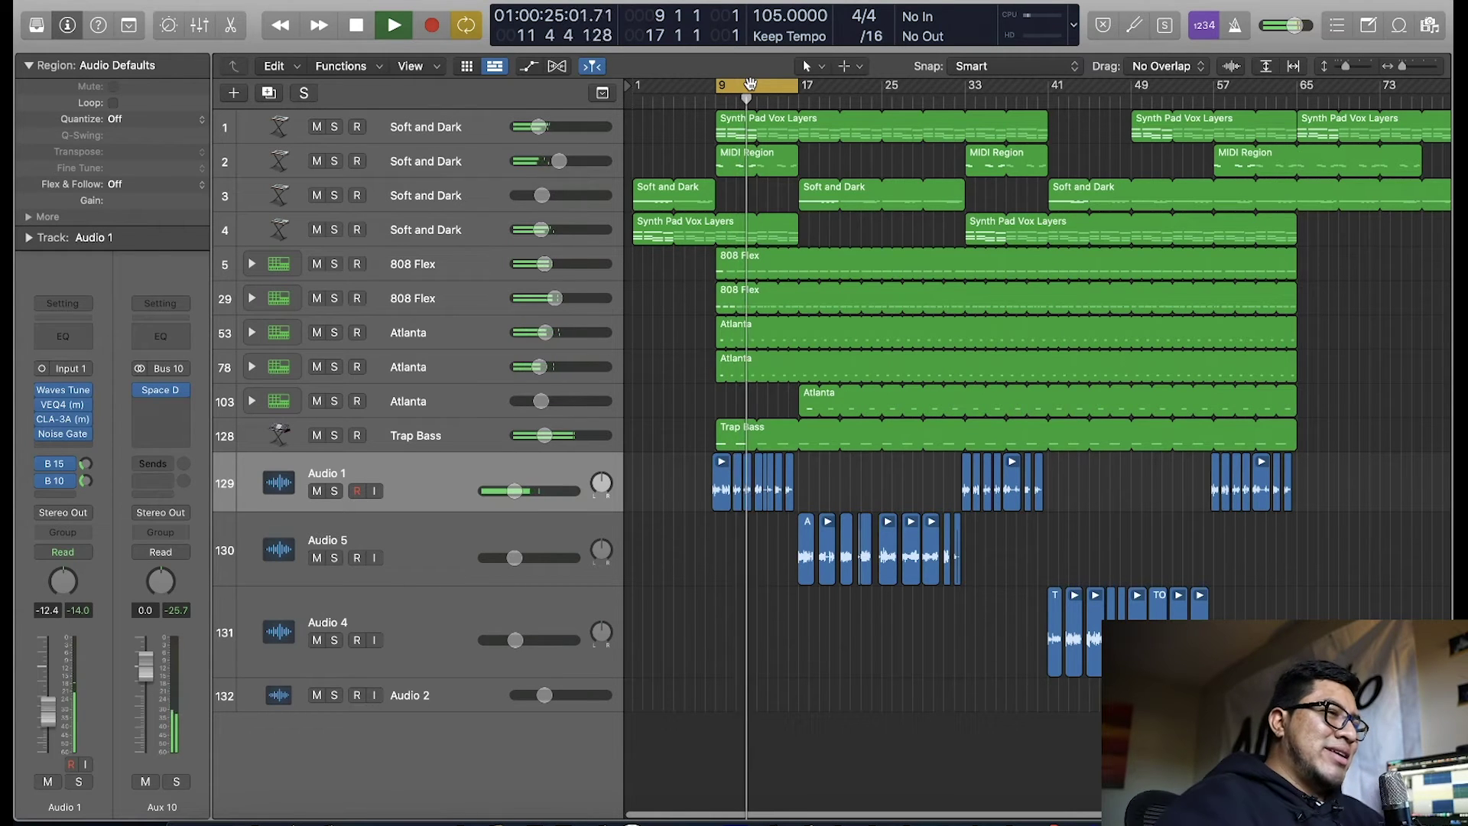
{"action": "key", "text": "space"}
Step: Set the cycle range to bars 17 to 33 and play the section containing Audio 5's vocals
{"action": "left_click_drag", "start_coordinate": [750, 83], "coordinate": [965, 86]}
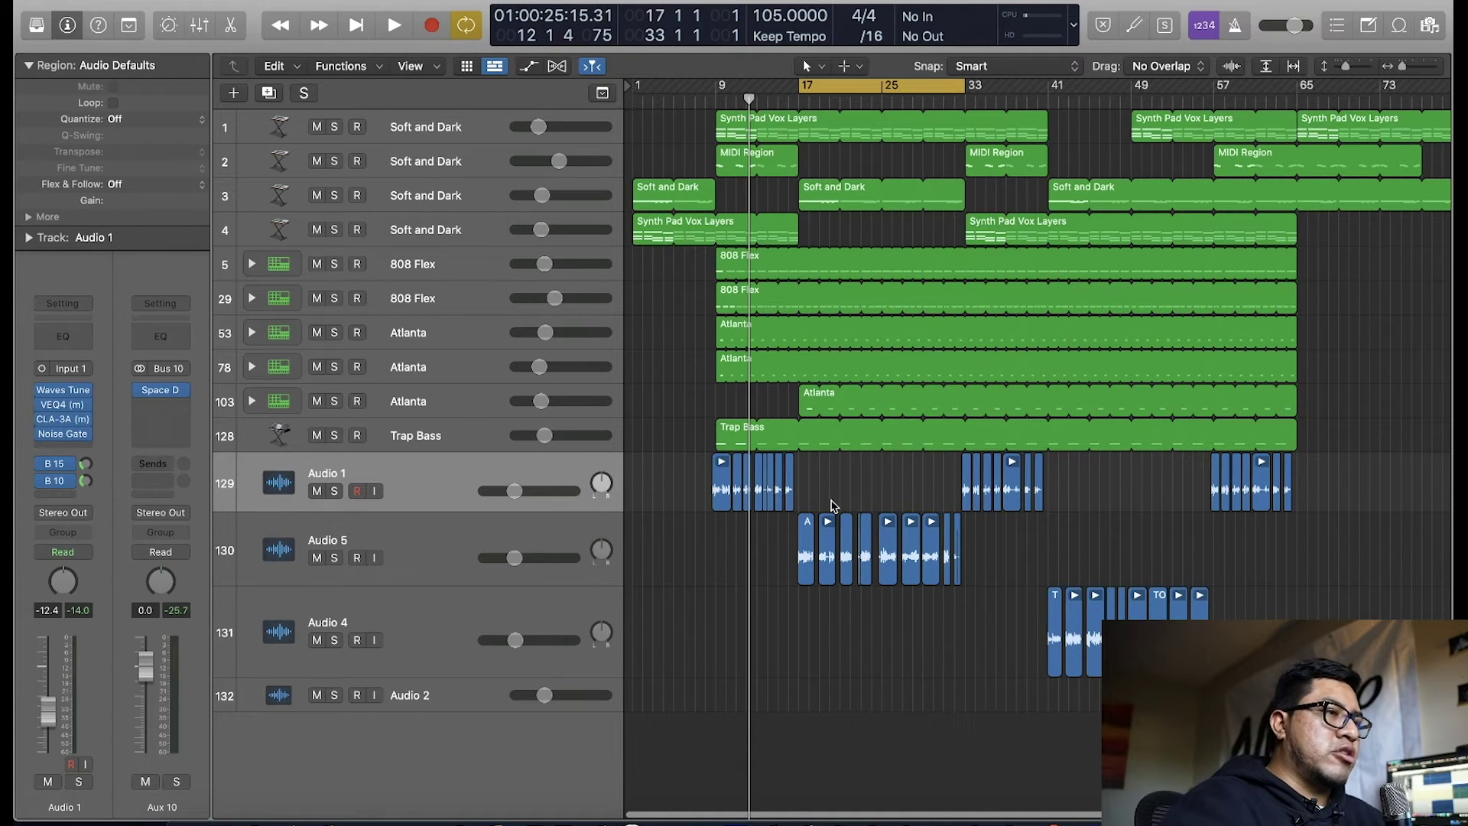
{"action": "key", "text": "space"}
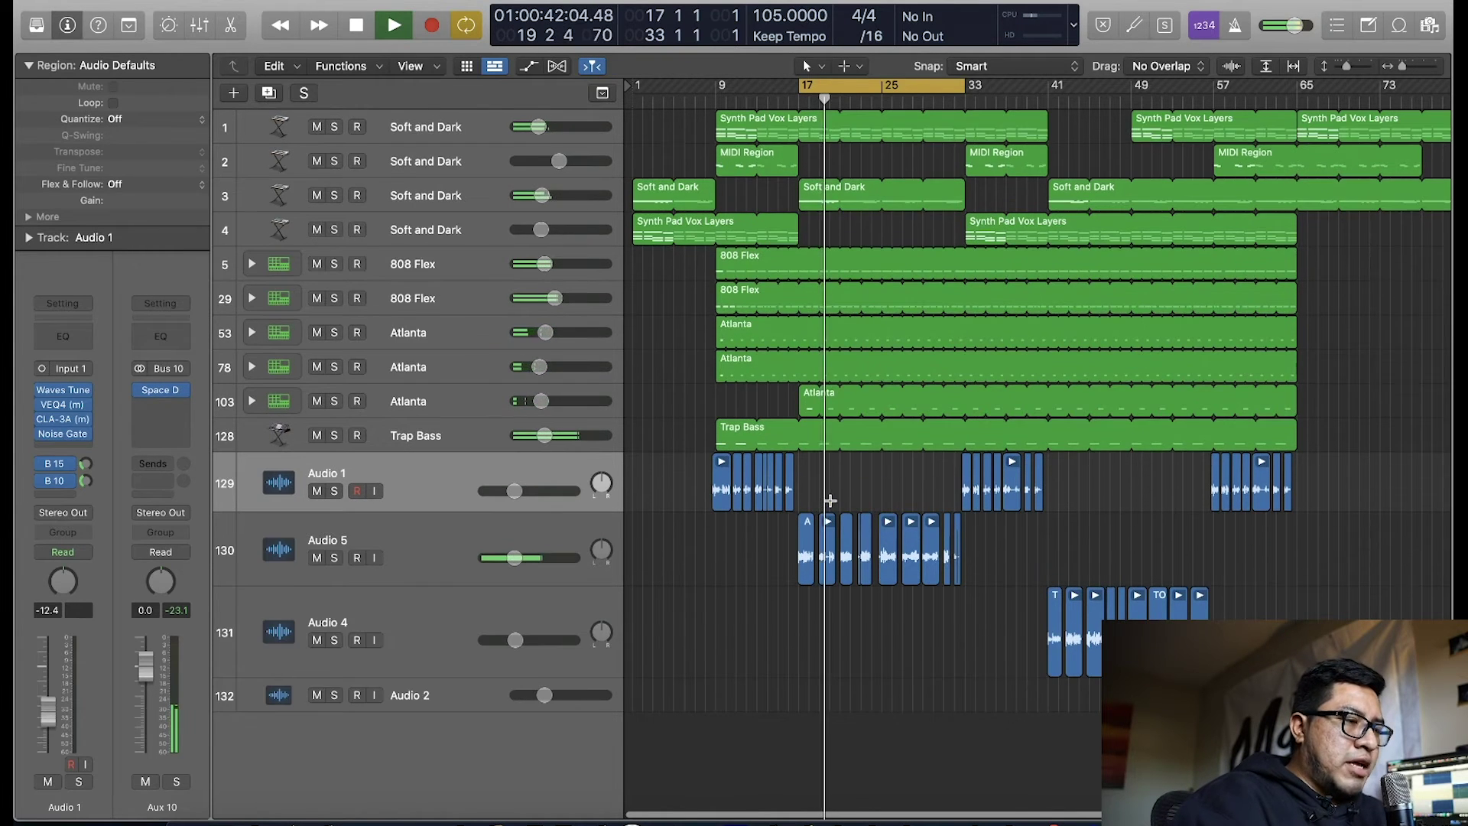
{"action": "key", "text": "super+Down"}
{"action": "key", "text": "super+Down"}
{"action": "key", "text": "super+Down"}
{"action": "key", "text": "super+Down"}
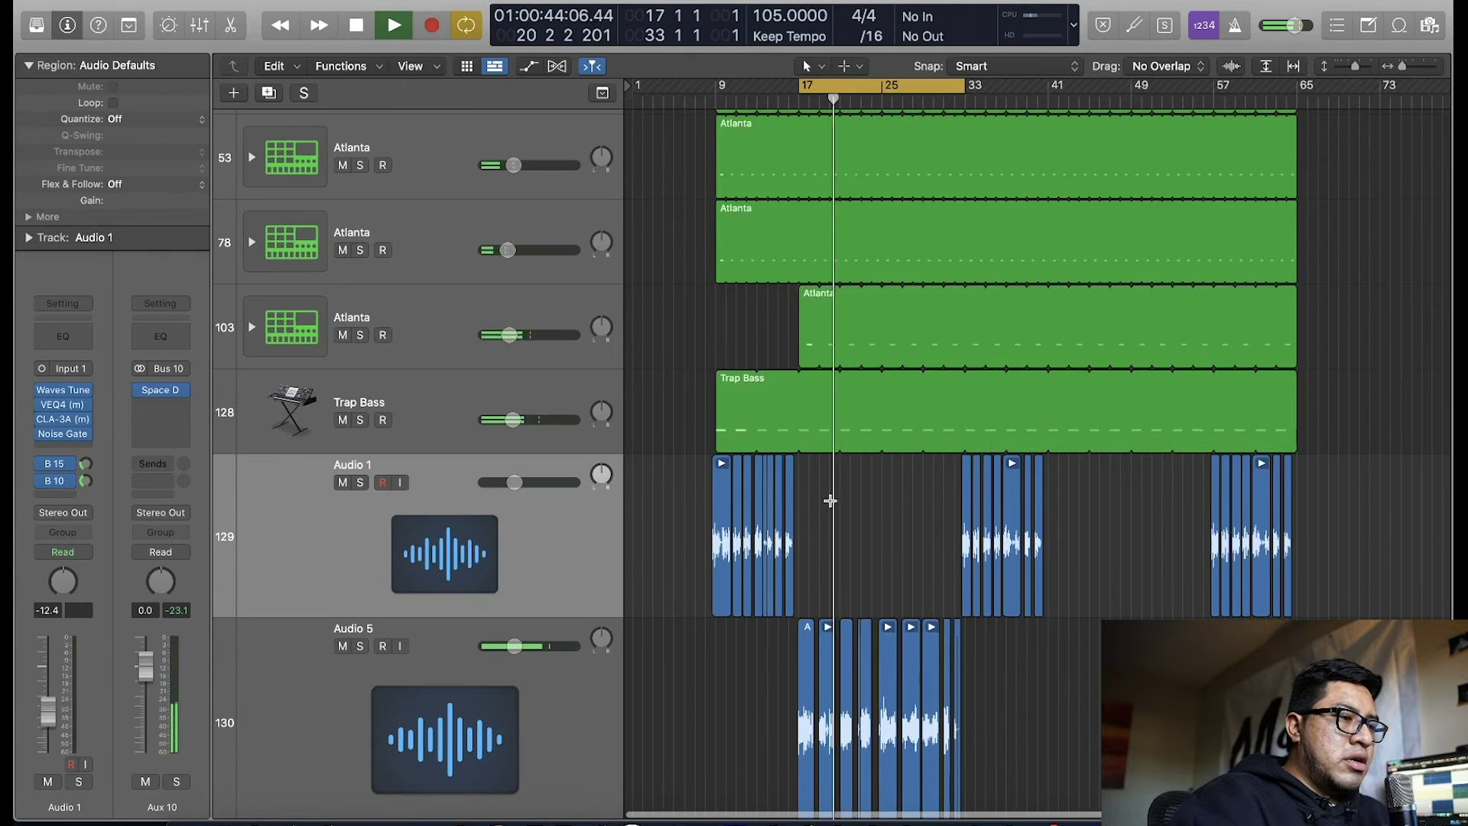
Step: Look over the instrument and vocal regions in and after the looped section while it plays, ending at the Audio 5 vocals
{"action": "key", "text": "super+Right"}
{"action": "key", "text": "super+Right"}
{"action": "key", "text": "super+Right"}
{"action": "key", "text": "super+Right"}
{"action": "scroll", "coordinate": [980, 470], "scroll_direction": "up", "scroll_amount": 6}
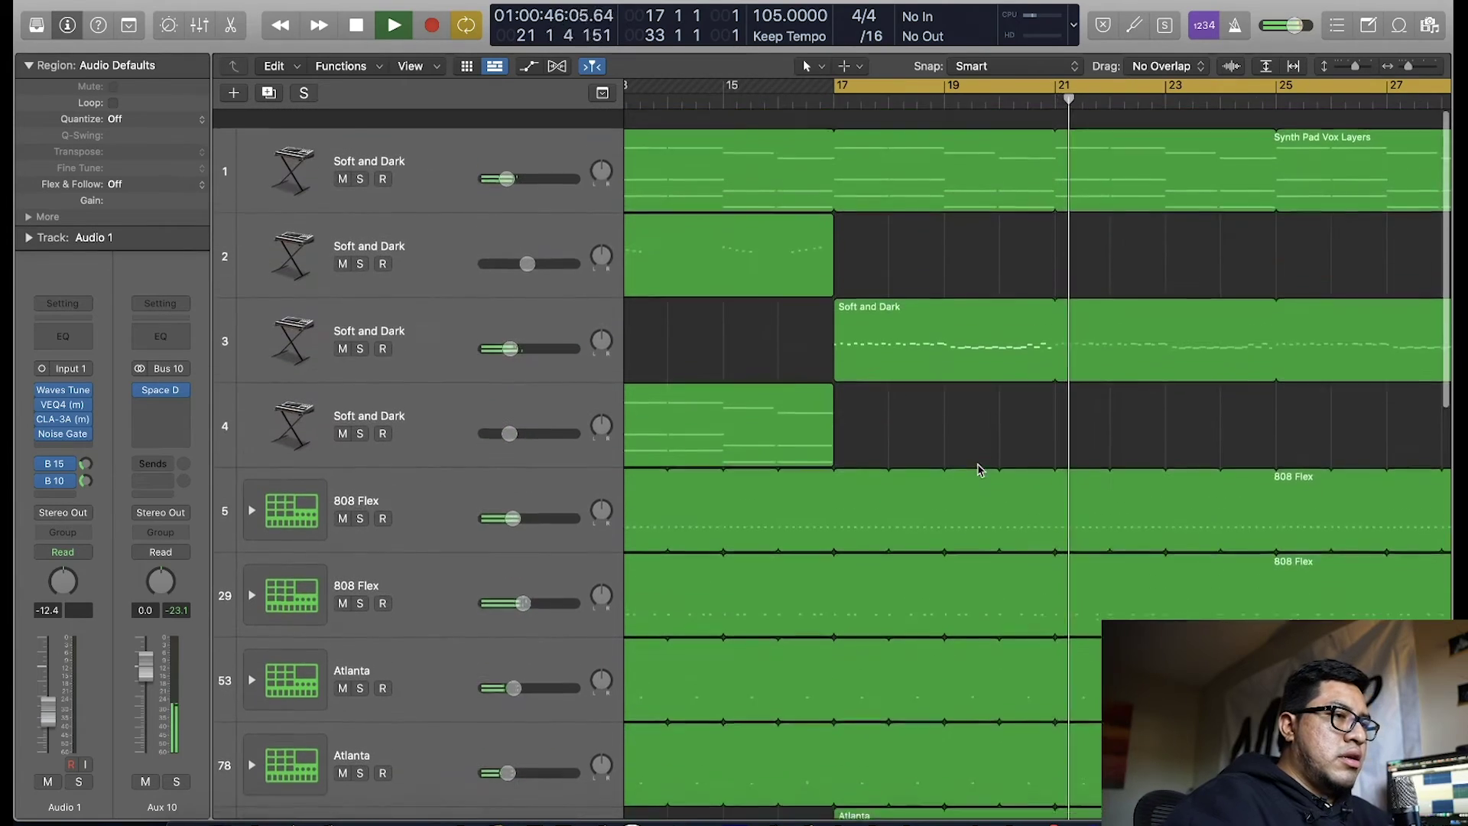
{"action": "scroll", "coordinate": [980, 470], "scroll_direction": "down", "scroll_amount": 1}
{"action": "key", "text": "super+Left"}
{"action": "key", "text": "super+Left"}
{"action": "key", "text": "super+Left"}
{"action": "key", "text": "super+Left"}
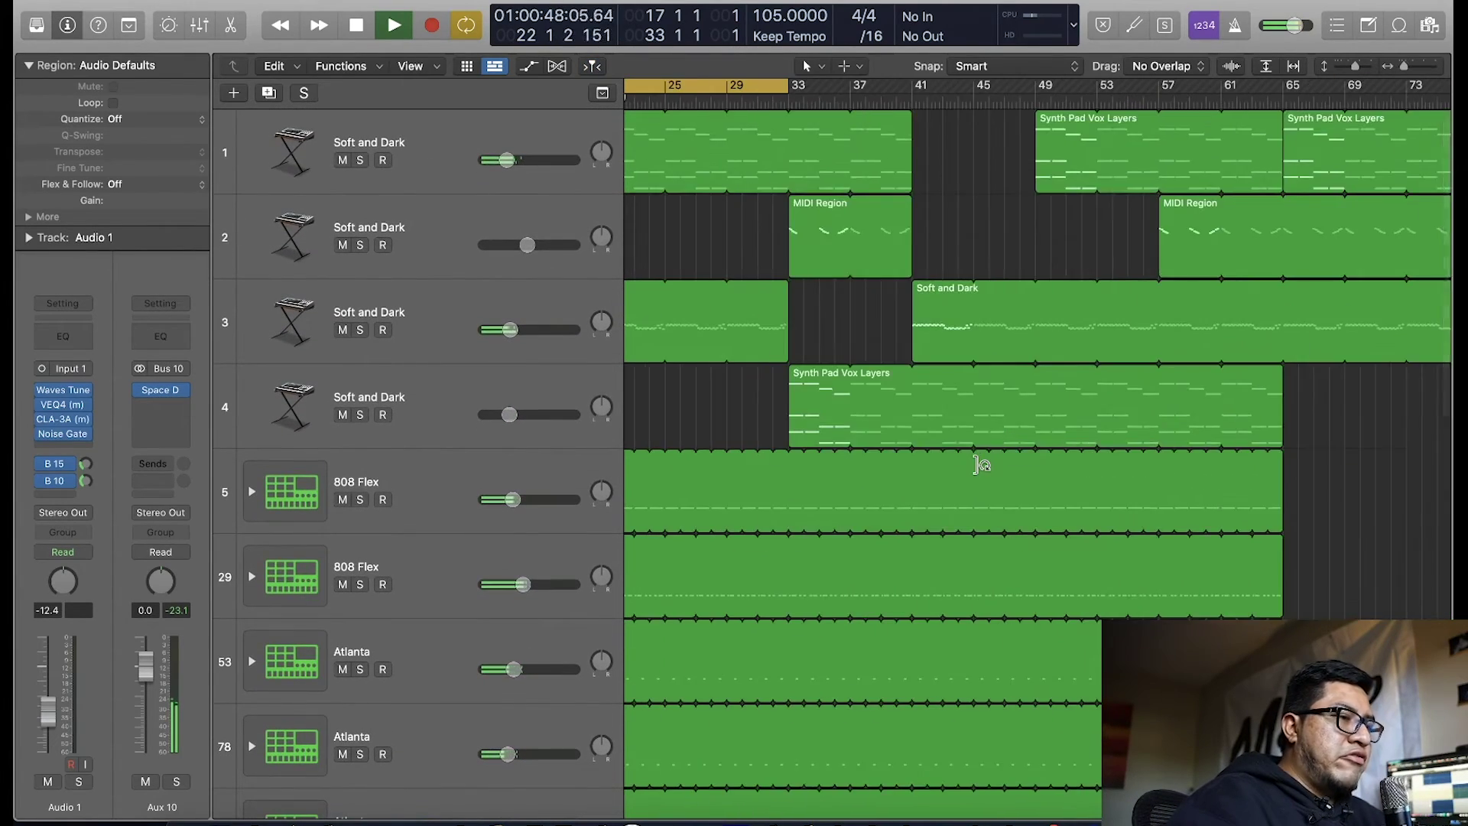
{"action": "scroll", "coordinate": [980, 470], "scroll_direction": "down", "scroll_amount": 7}
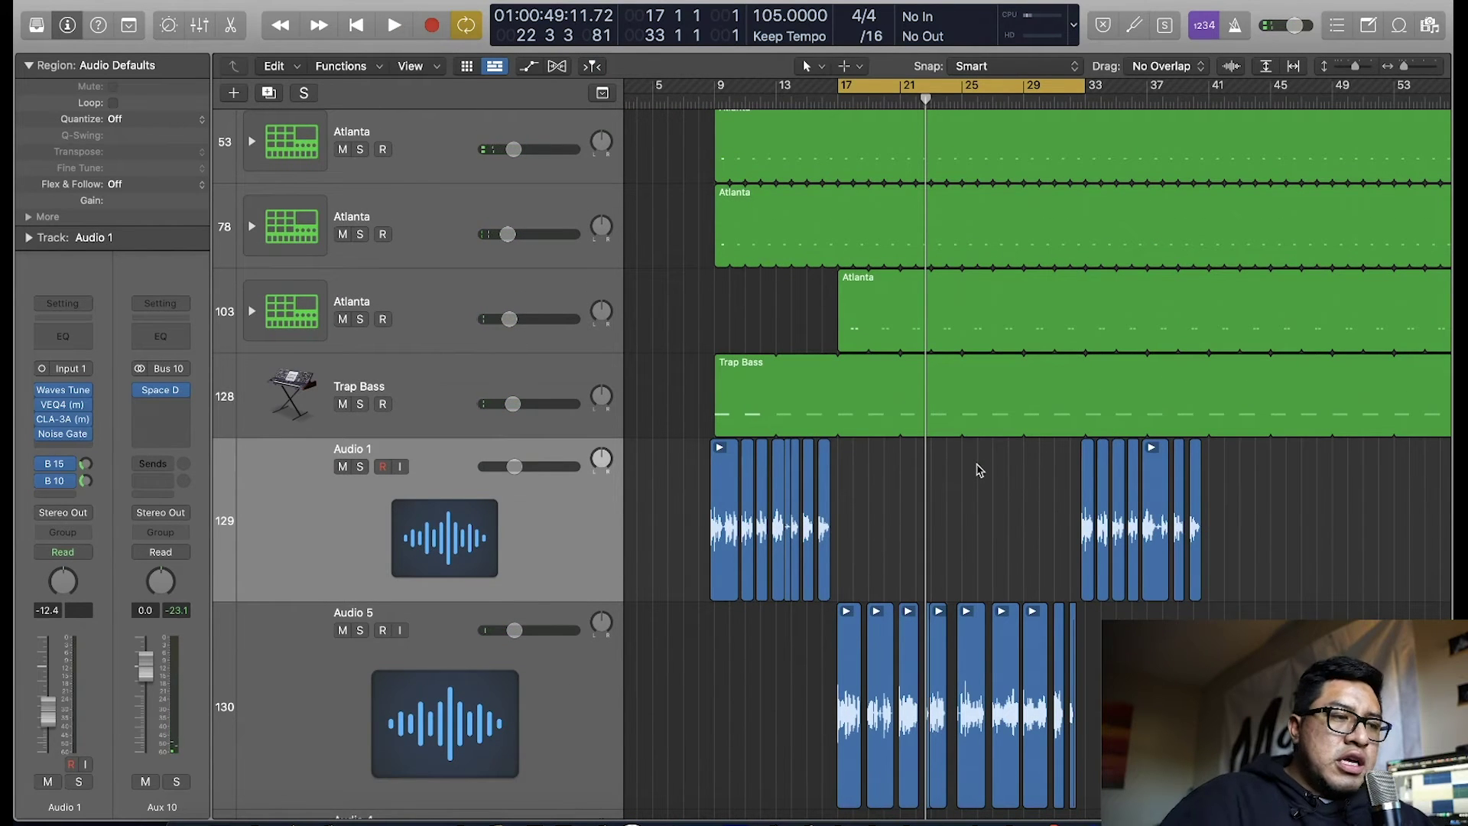
{"action": "scroll", "coordinate": [980, 469], "scroll_direction": "down", "scroll_amount": 2}
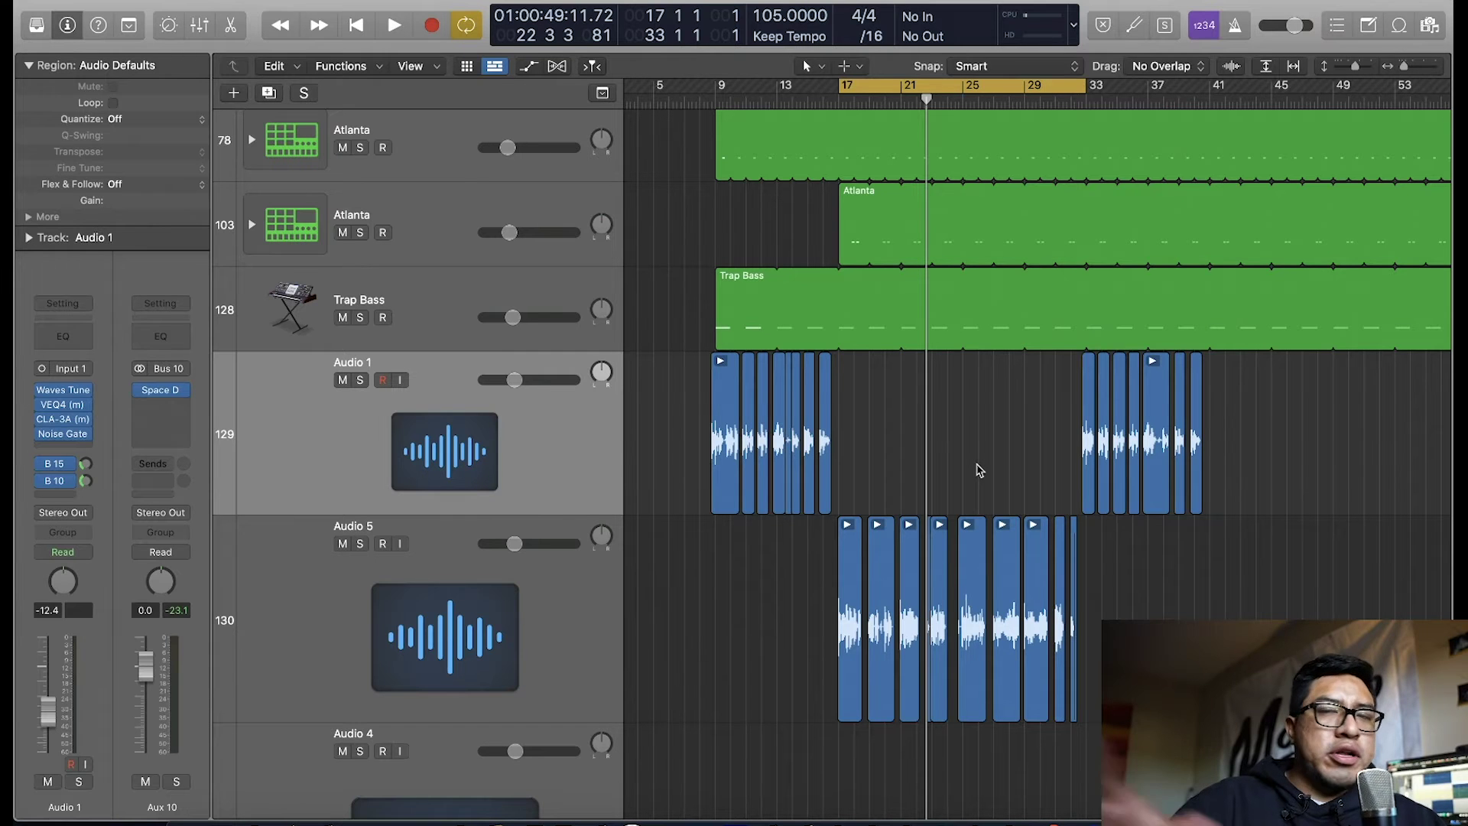
Step: Turn off cycle mode and play Audio 4's vocals from about bar 50, stopping after a short listen
{"action": "scroll", "coordinate": [980, 470], "scroll_direction": "right", "scroll_amount": 5}
{"action": "scroll", "coordinate": [963, 470], "scroll_direction": "left", "scroll_amount": 5}
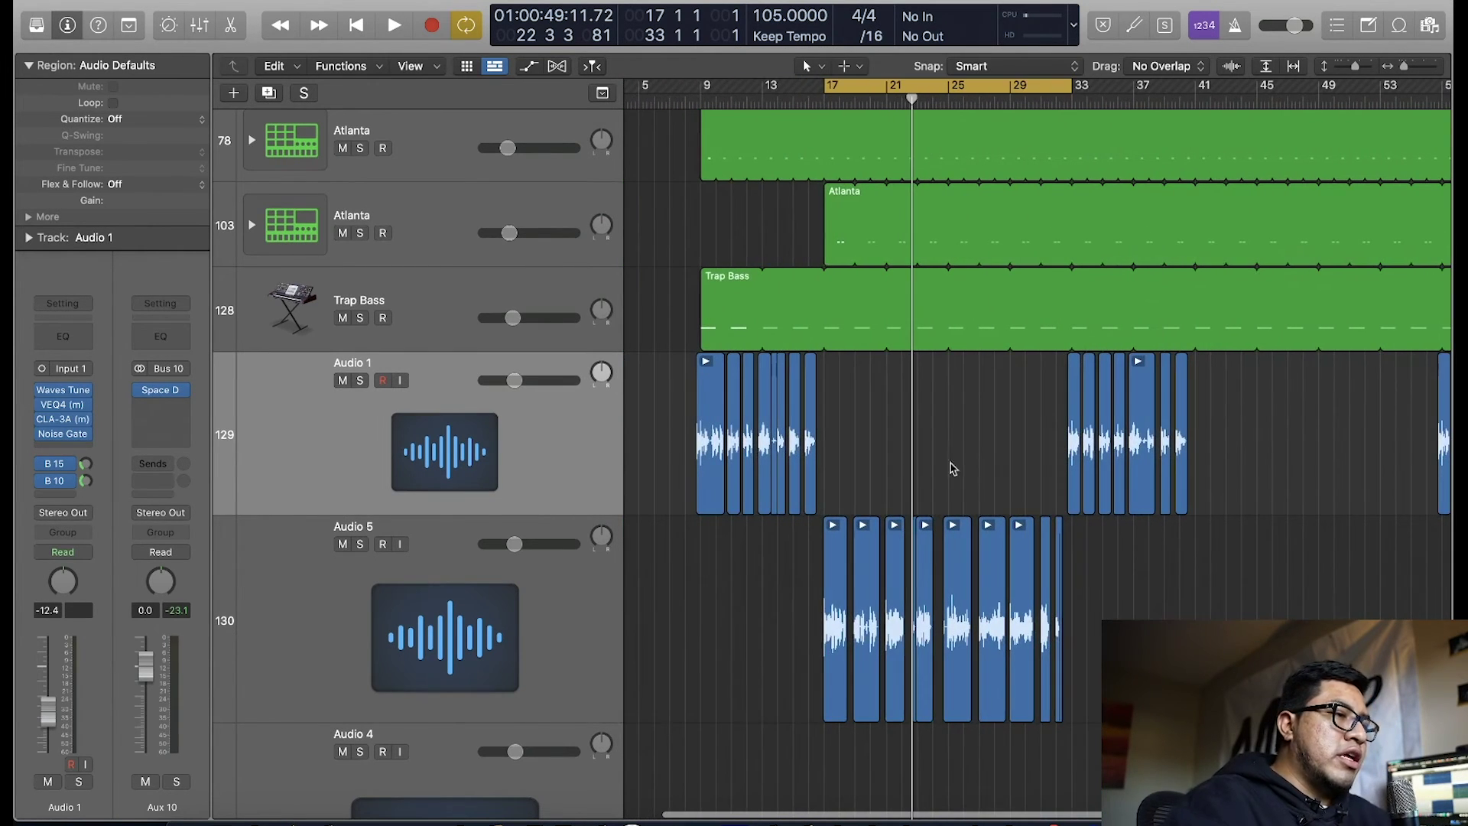
{"action": "scroll", "coordinate": [787, 539], "scroll_direction": "down", "scroll_amount": 8}
{"action": "scroll", "coordinate": [787, 540], "scroll_direction": "right", "scroll_amount": 5}
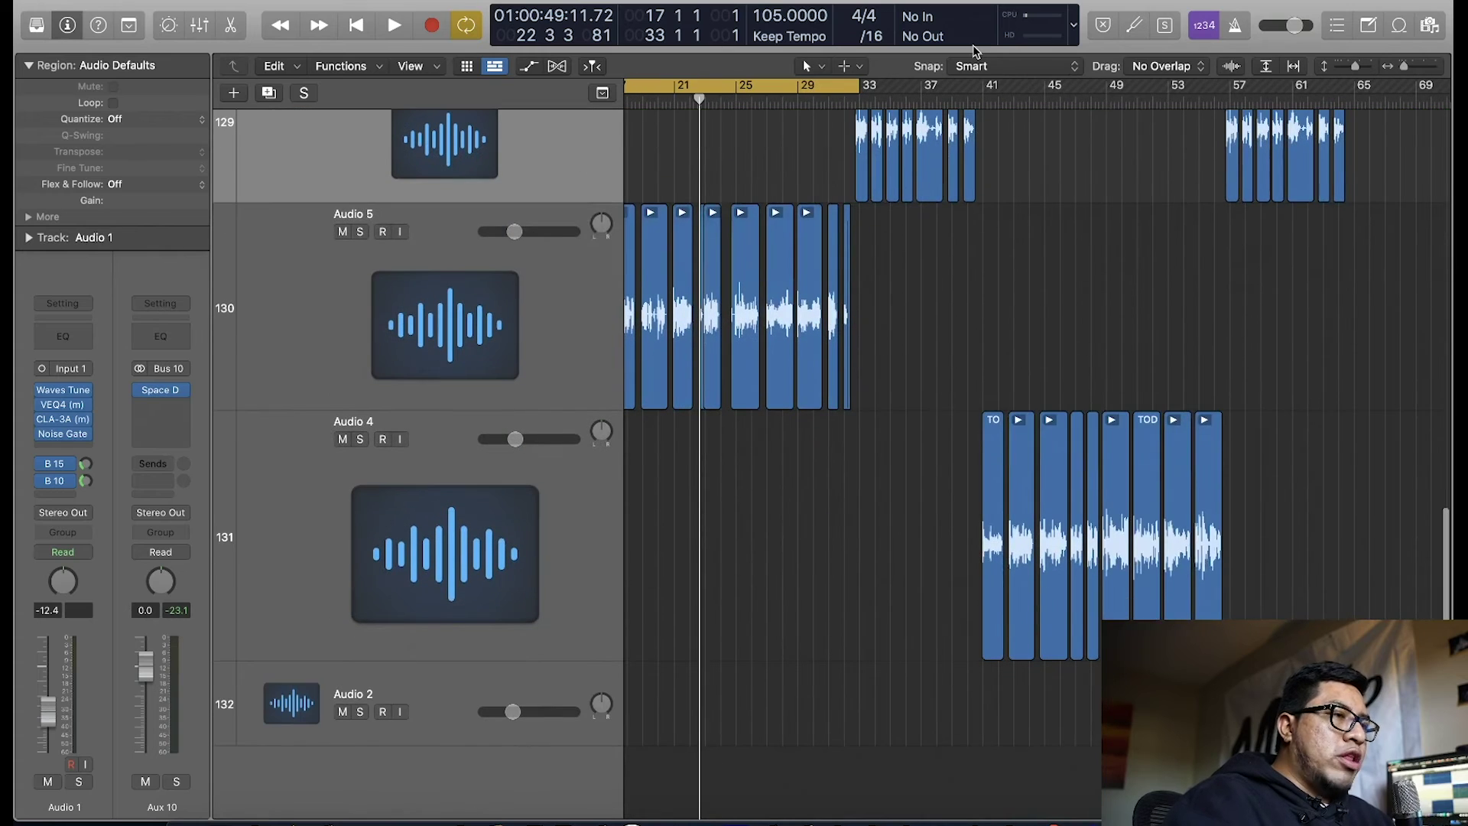
{"action": "left_click", "coordinate": [786, 95]}
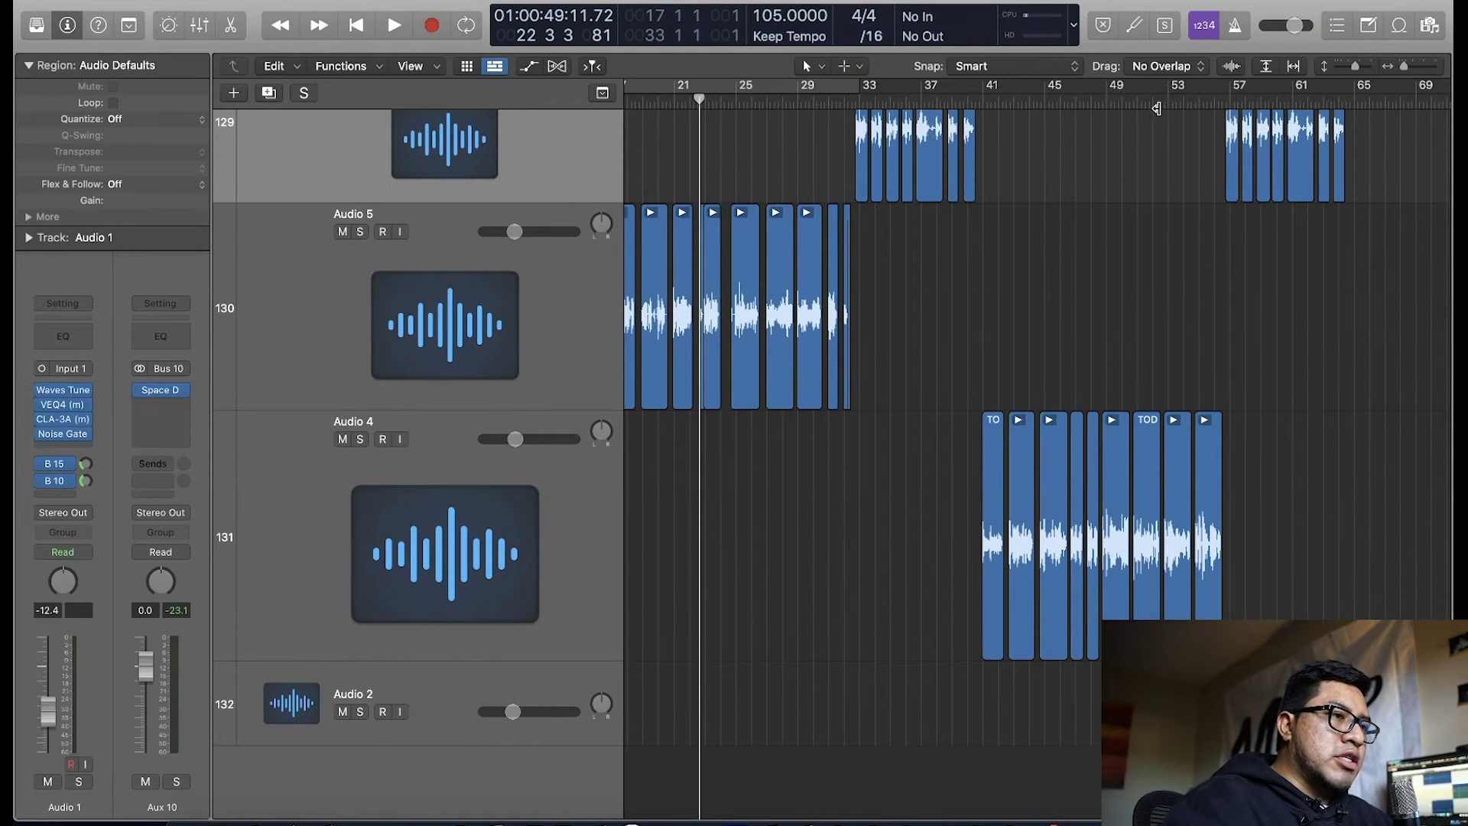
{"action": "left_click", "coordinate": [1137, 100]}
{"action": "key", "text": "space"}
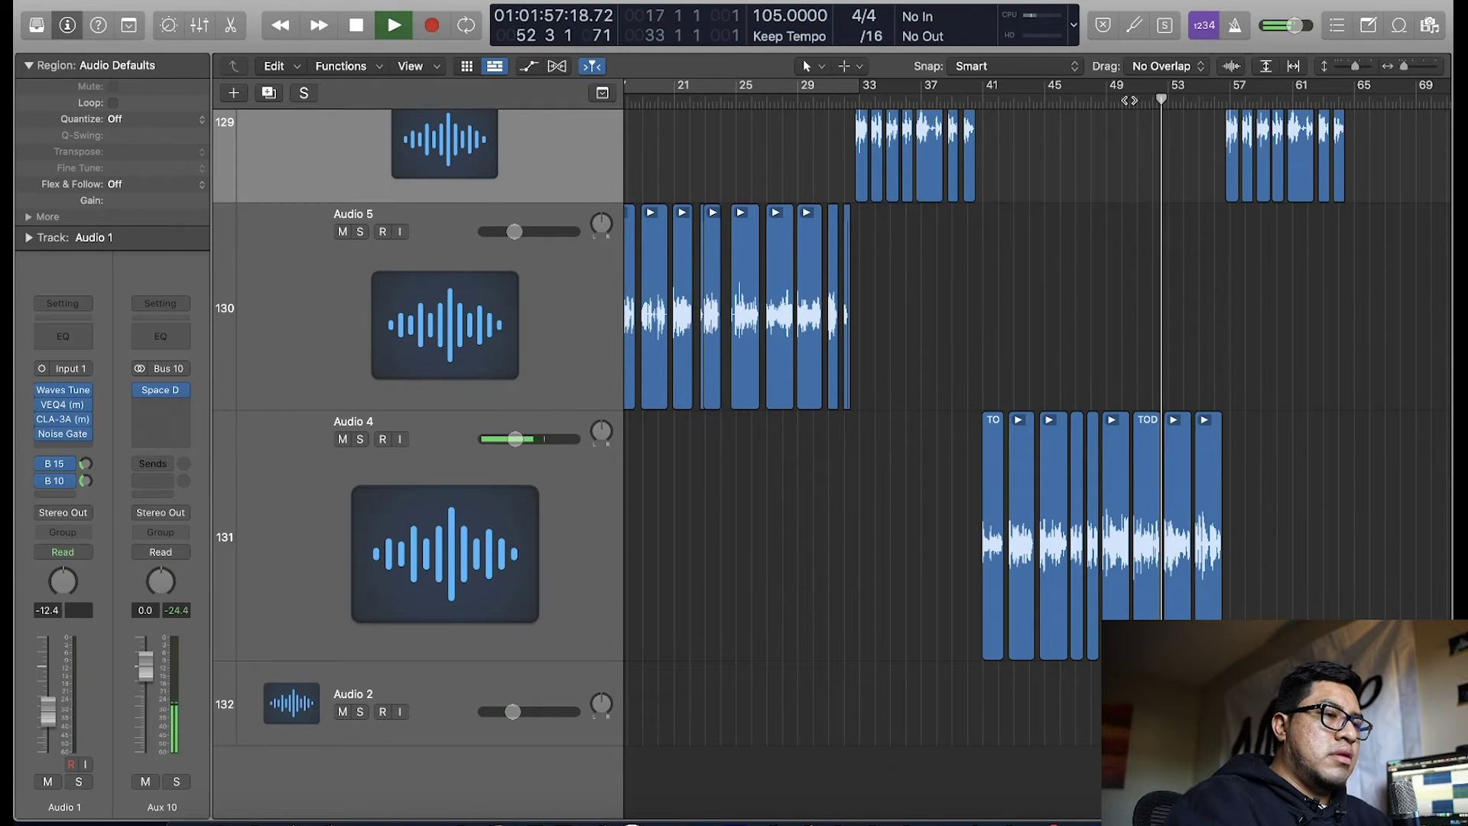
{"action": "key", "text": "space"}
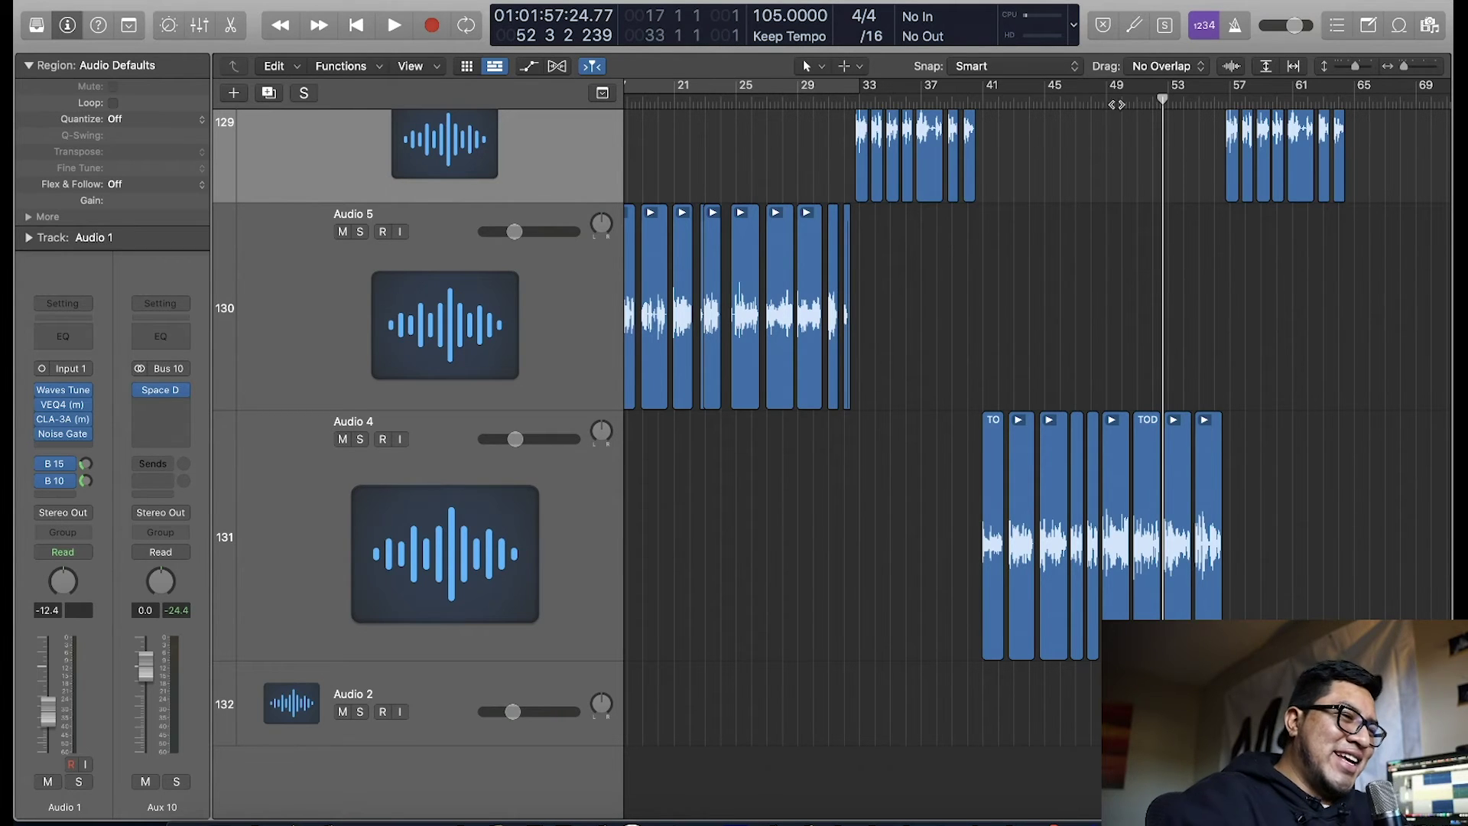
Step: Examine how the vocal tracks are arranged across the whole song, including the Audio 4 section between bars 41 and 57
{"action": "key", "text": "super+Left"}
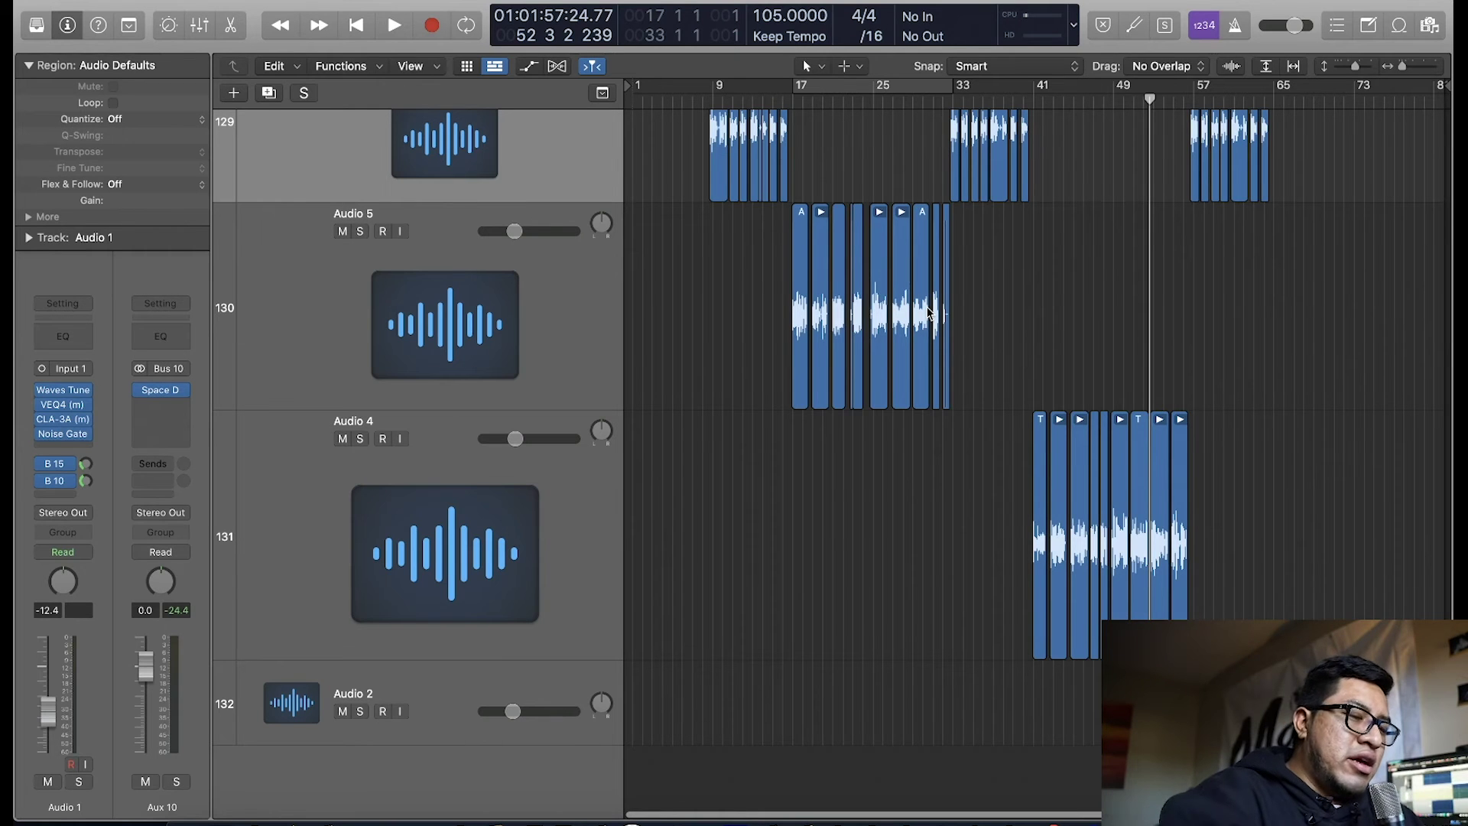
{"action": "key", "text": "super+Up"}
{"action": "key", "text": "super+Up"}
{"action": "key", "text": "super+Up"}
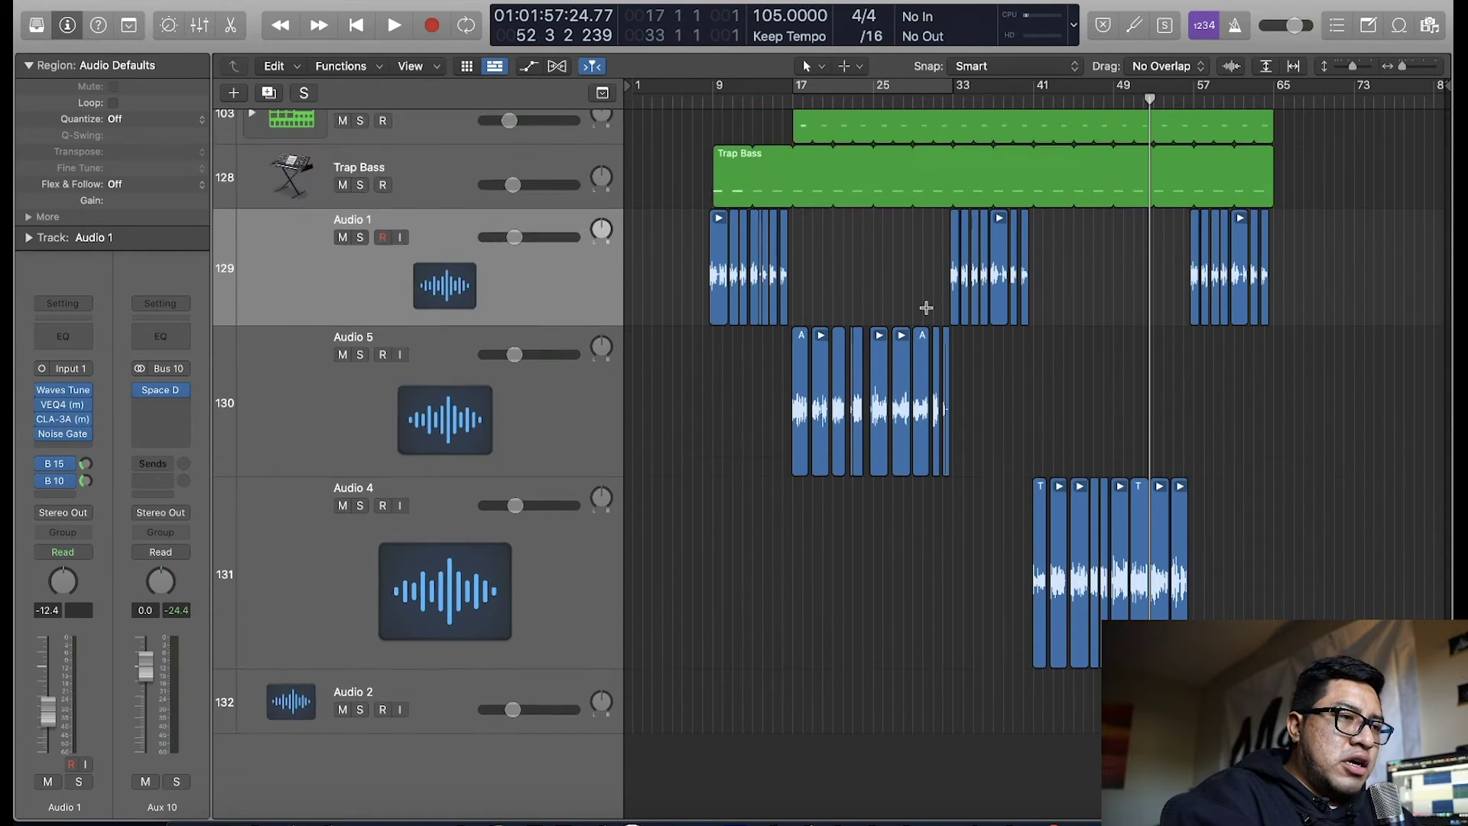
{"action": "key", "text": "super+Up"}
{"action": "key", "text": "super+Up"}
{"action": "key", "text": "super+Up"}
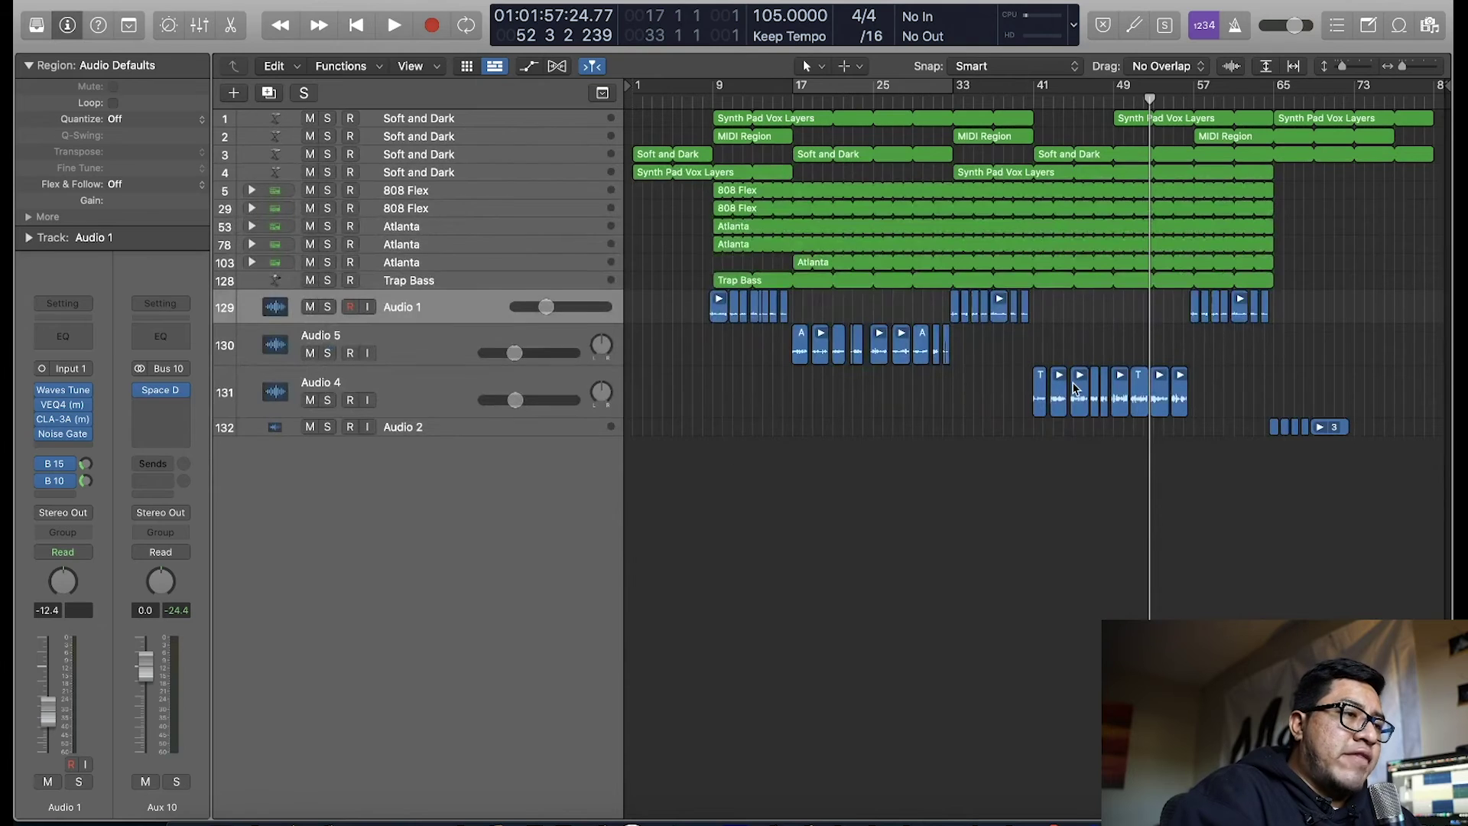
{"action": "key", "text": "super+Right"}
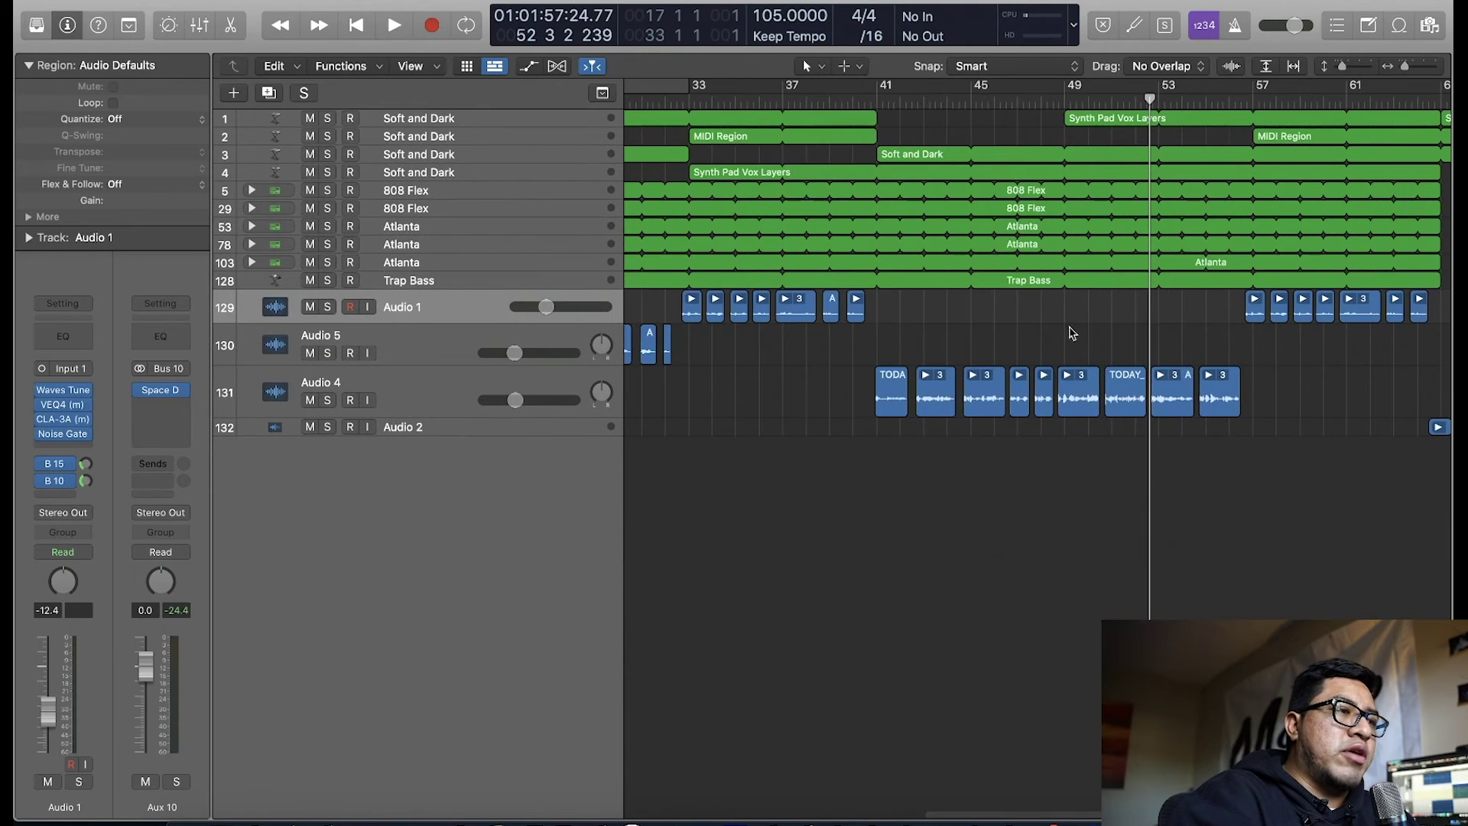
{"action": "key", "text": "super+Left"}
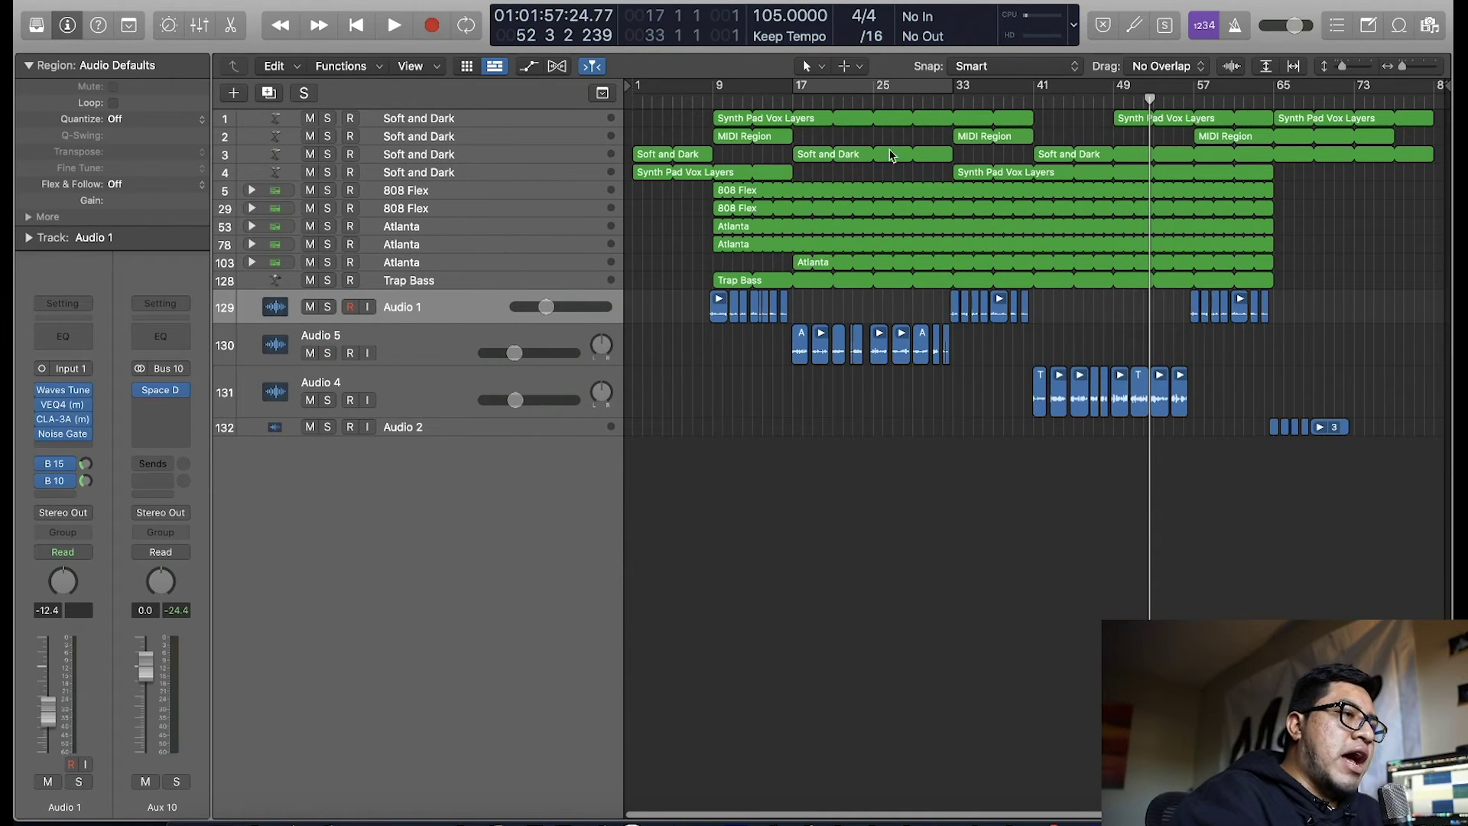
Step: Play the outro from bar 65 and select the Audio 2 track to show its channel strip
{"action": "left_click", "coordinate": [1272, 100]}
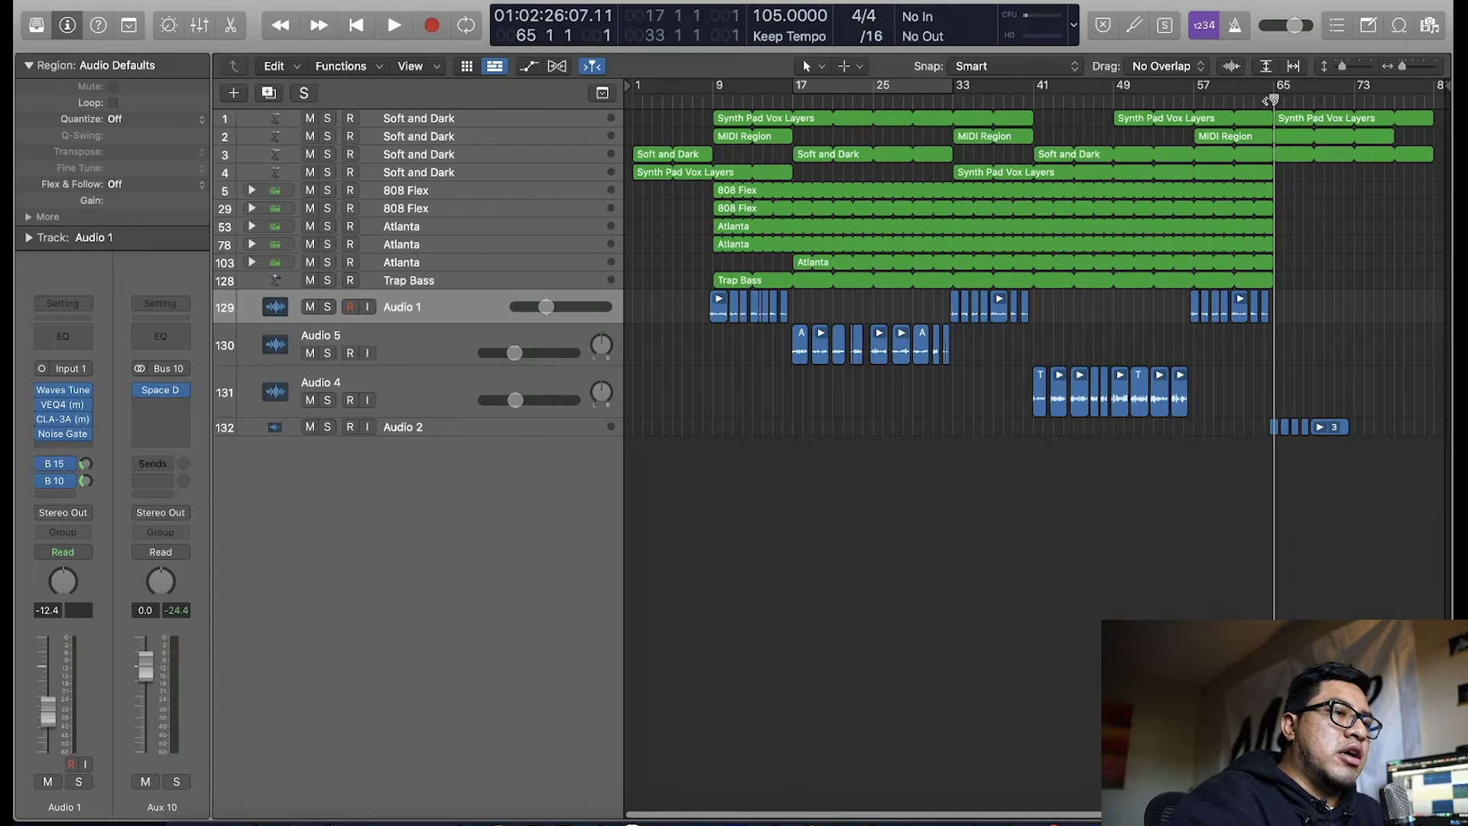
{"action": "key", "text": "space"}
{"action": "left_click", "coordinate": [459, 427]}
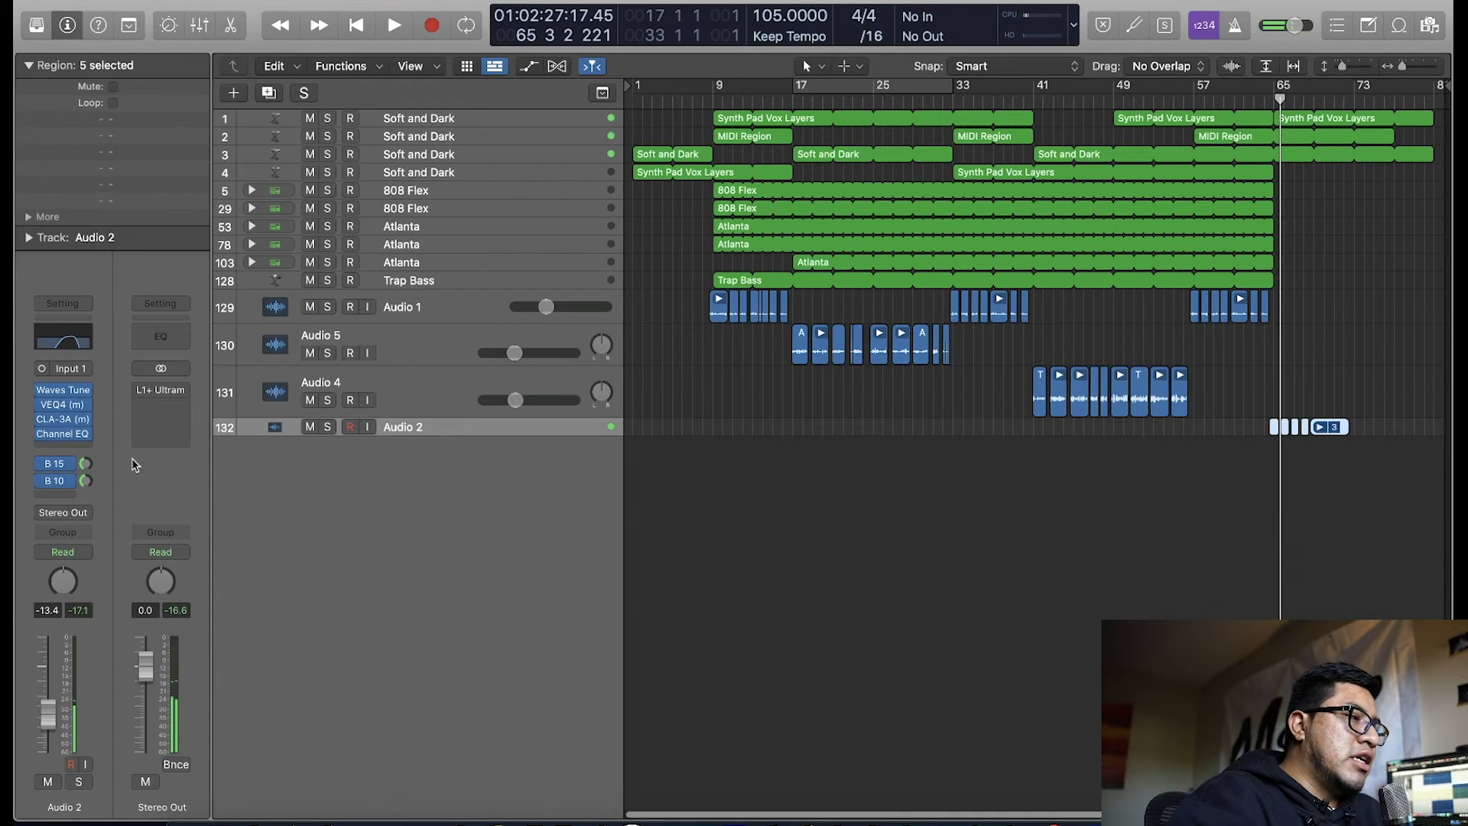
Step: Review Audio 2's Channel EQ curve, close its window, and check the track's Bus 15 send
{"action": "left_click", "coordinate": [60, 433]}
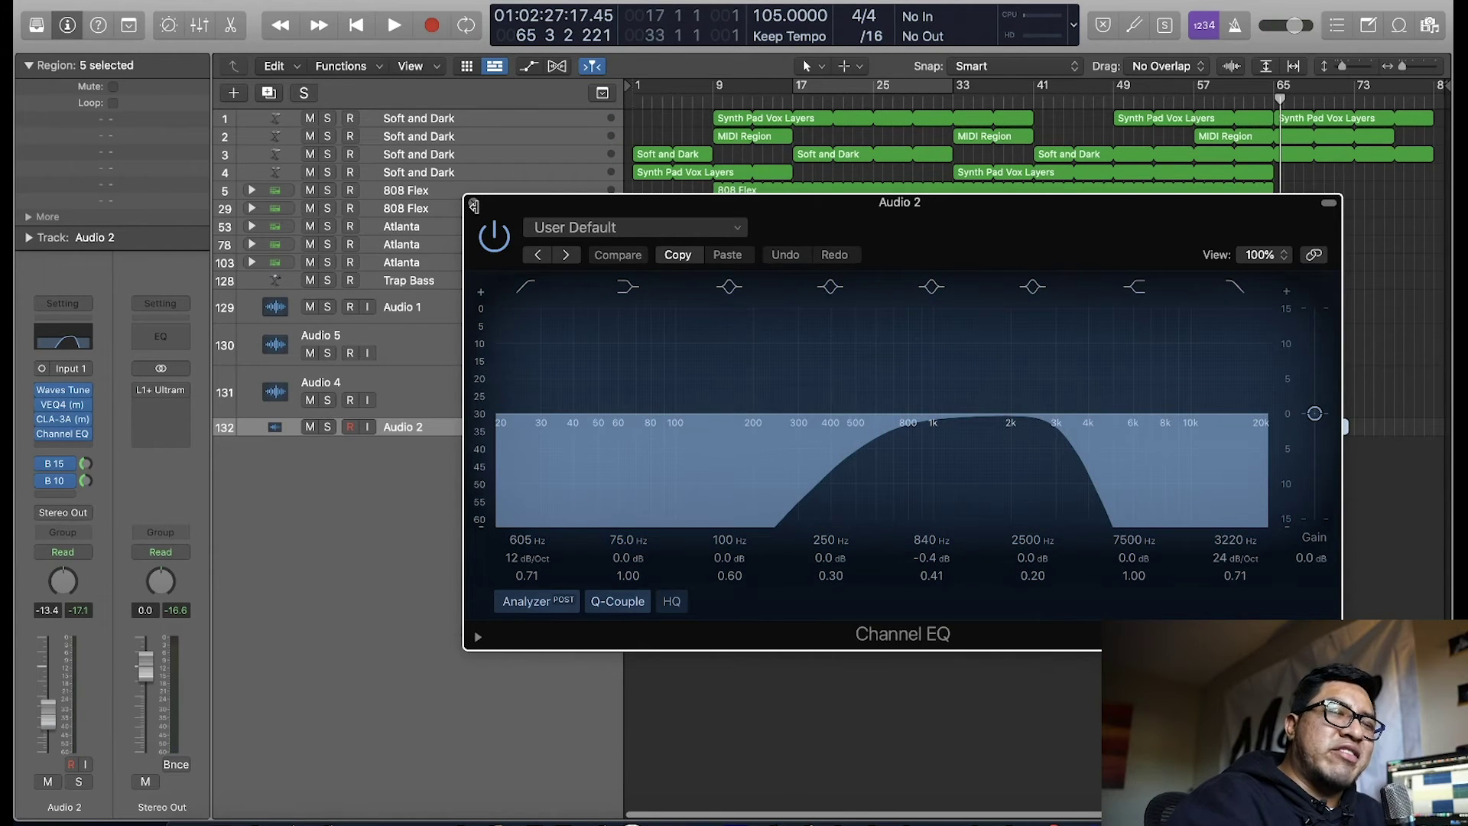
{"action": "left_click", "coordinate": [474, 205]}
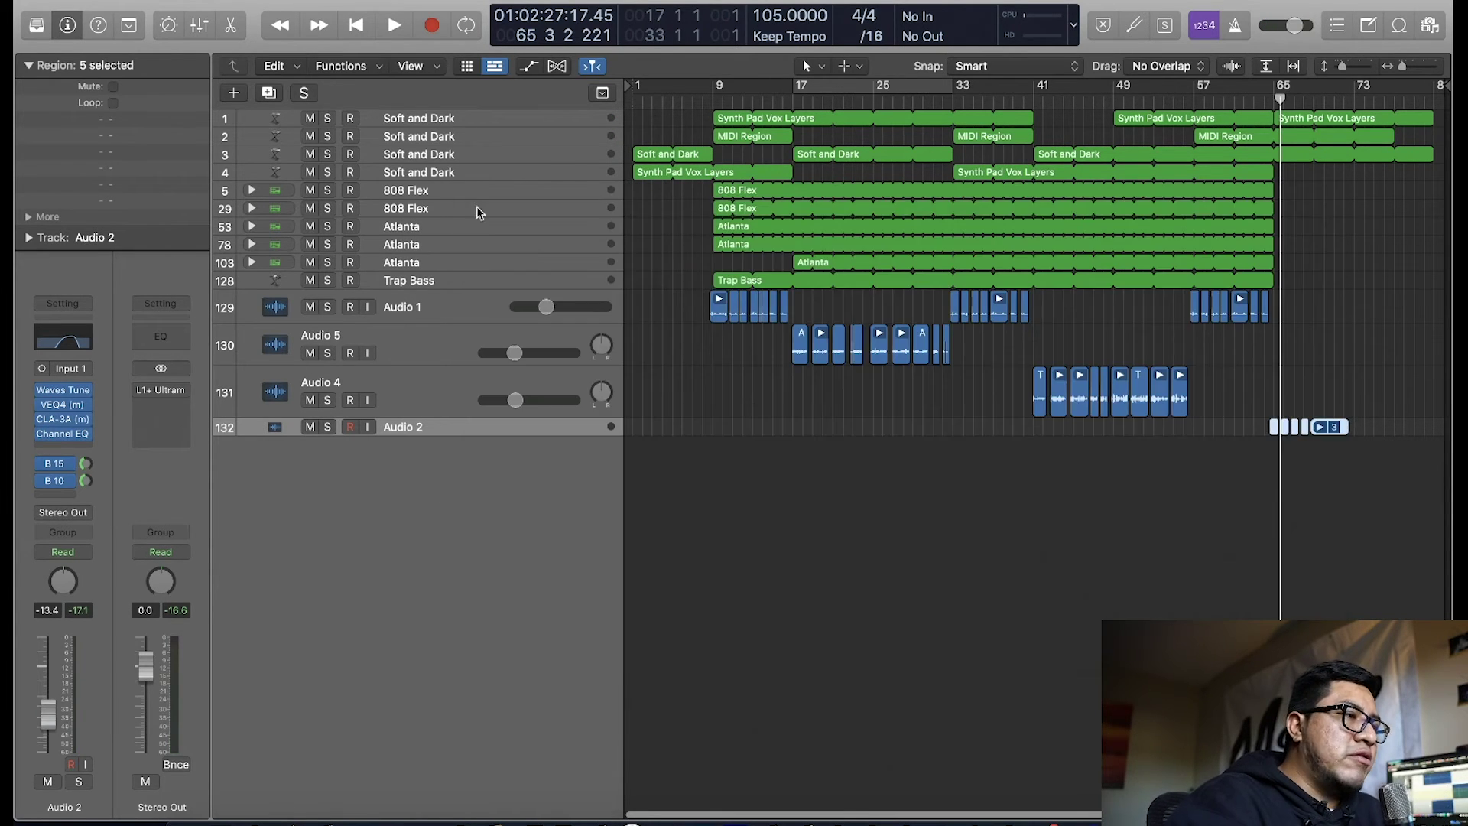
{"action": "left_click", "coordinate": [88, 465]}
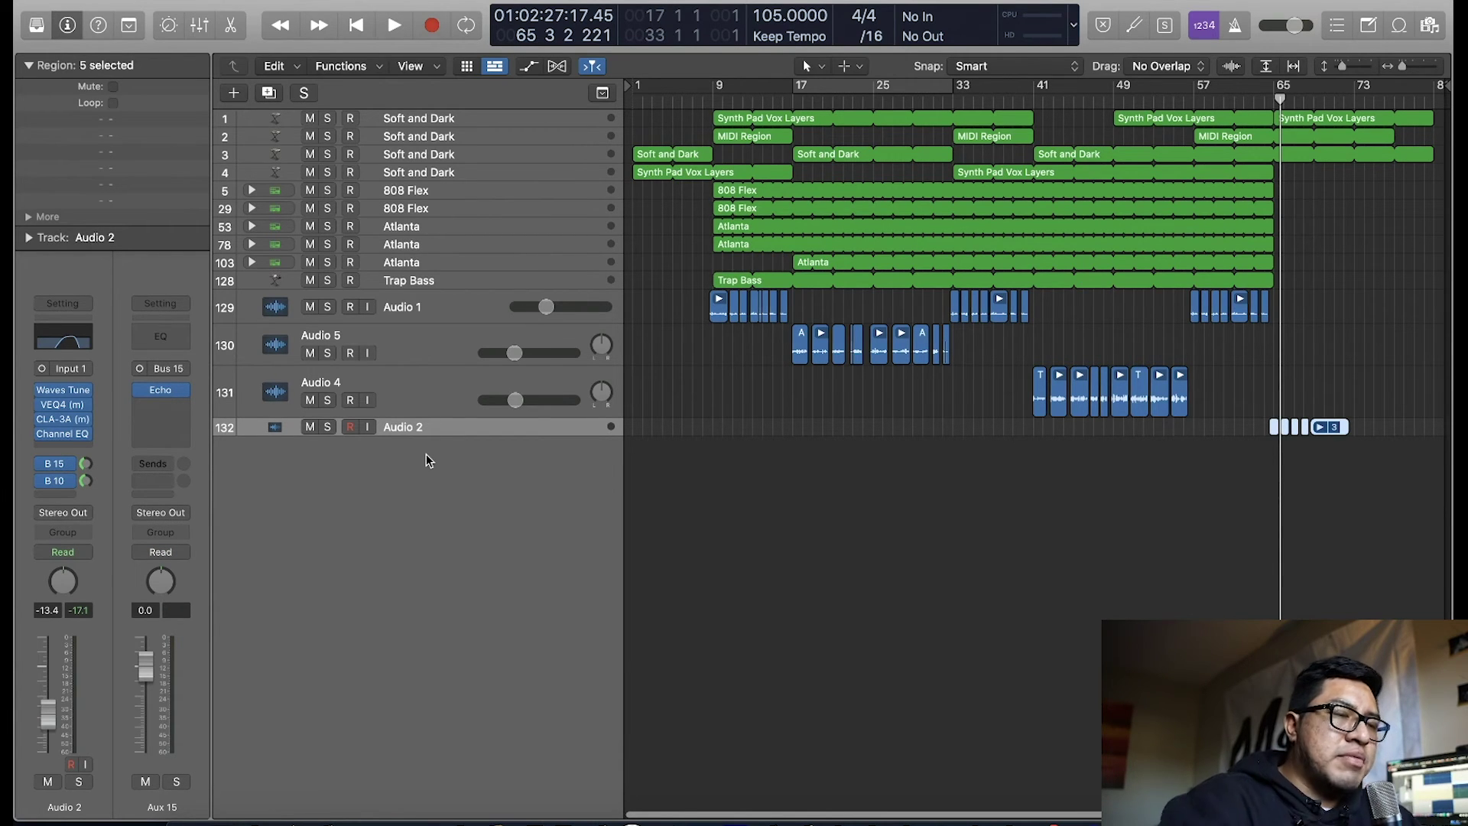
{"action": "left_click", "coordinate": [1300, 393]}
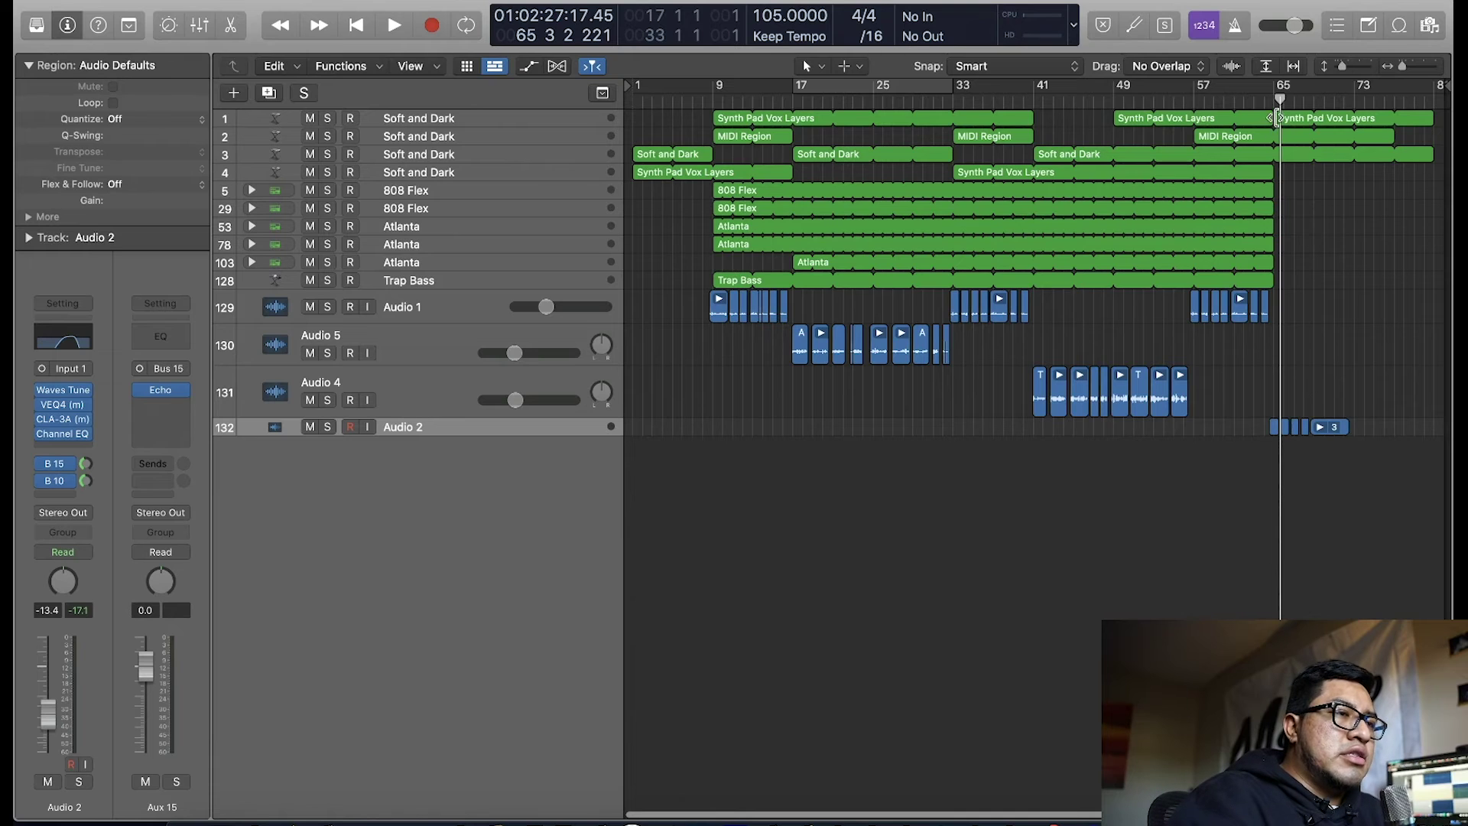
Step: Return the playhead to the song's start, show the first Soft and Dark track's channel strip, and select Audio 1 with no regions selected
{"action": "left_click_drag", "start_coordinate": [1278, 117], "coordinate": [576, 195]}
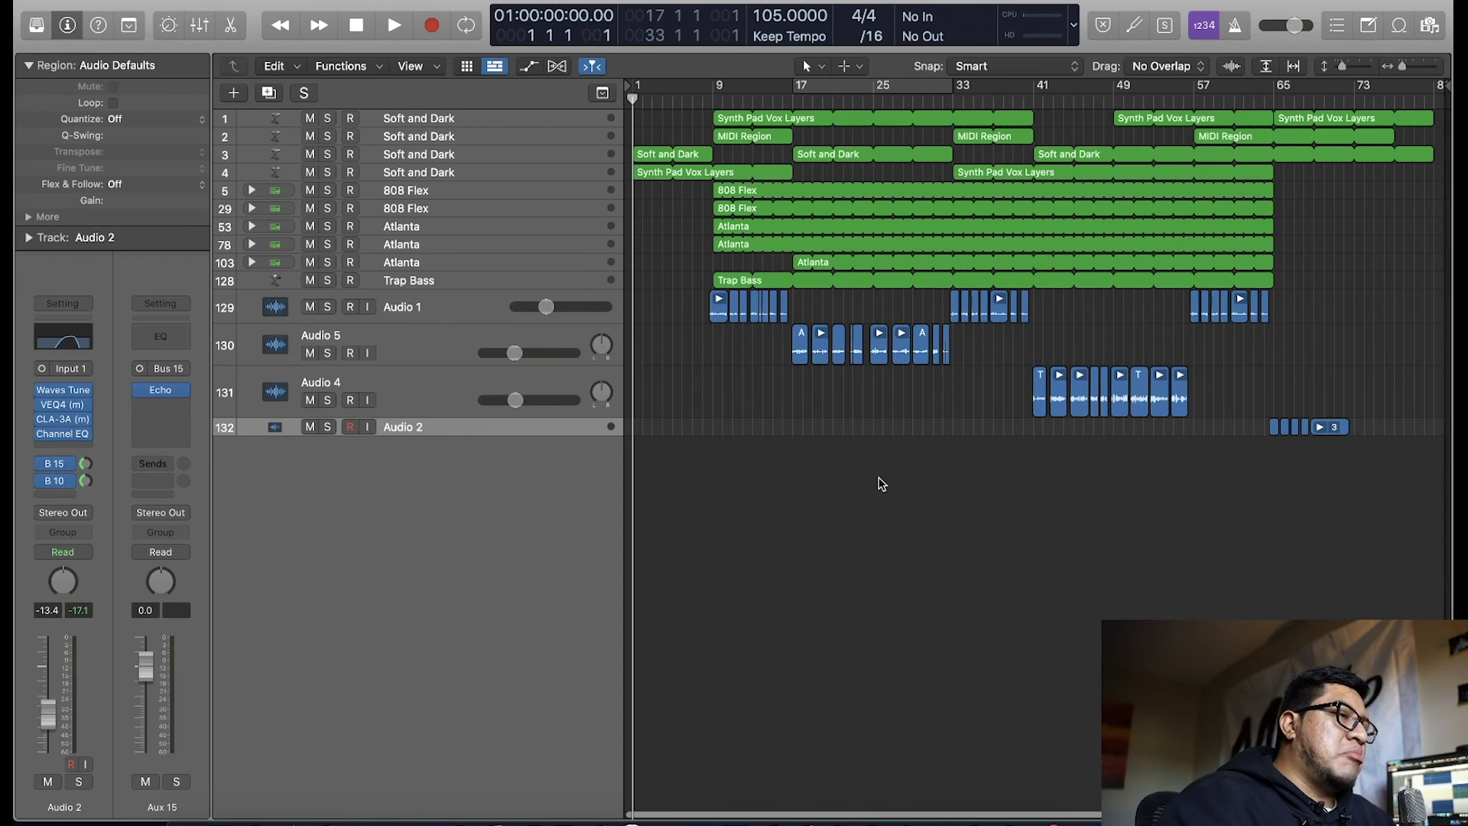
{"action": "left_click", "coordinate": [527, 119]}
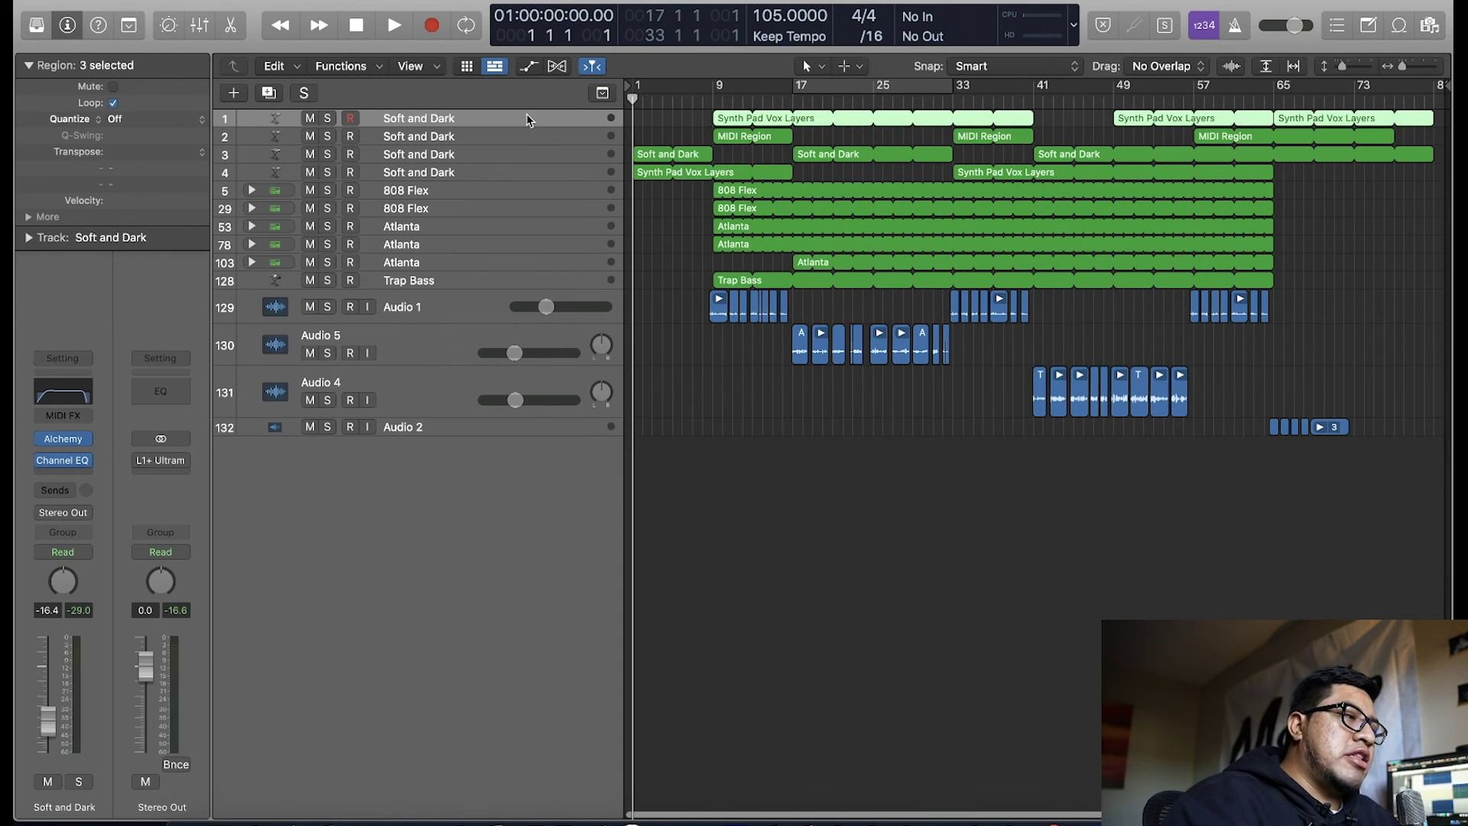
{"action": "left_click", "coordinate": [862, 572]}
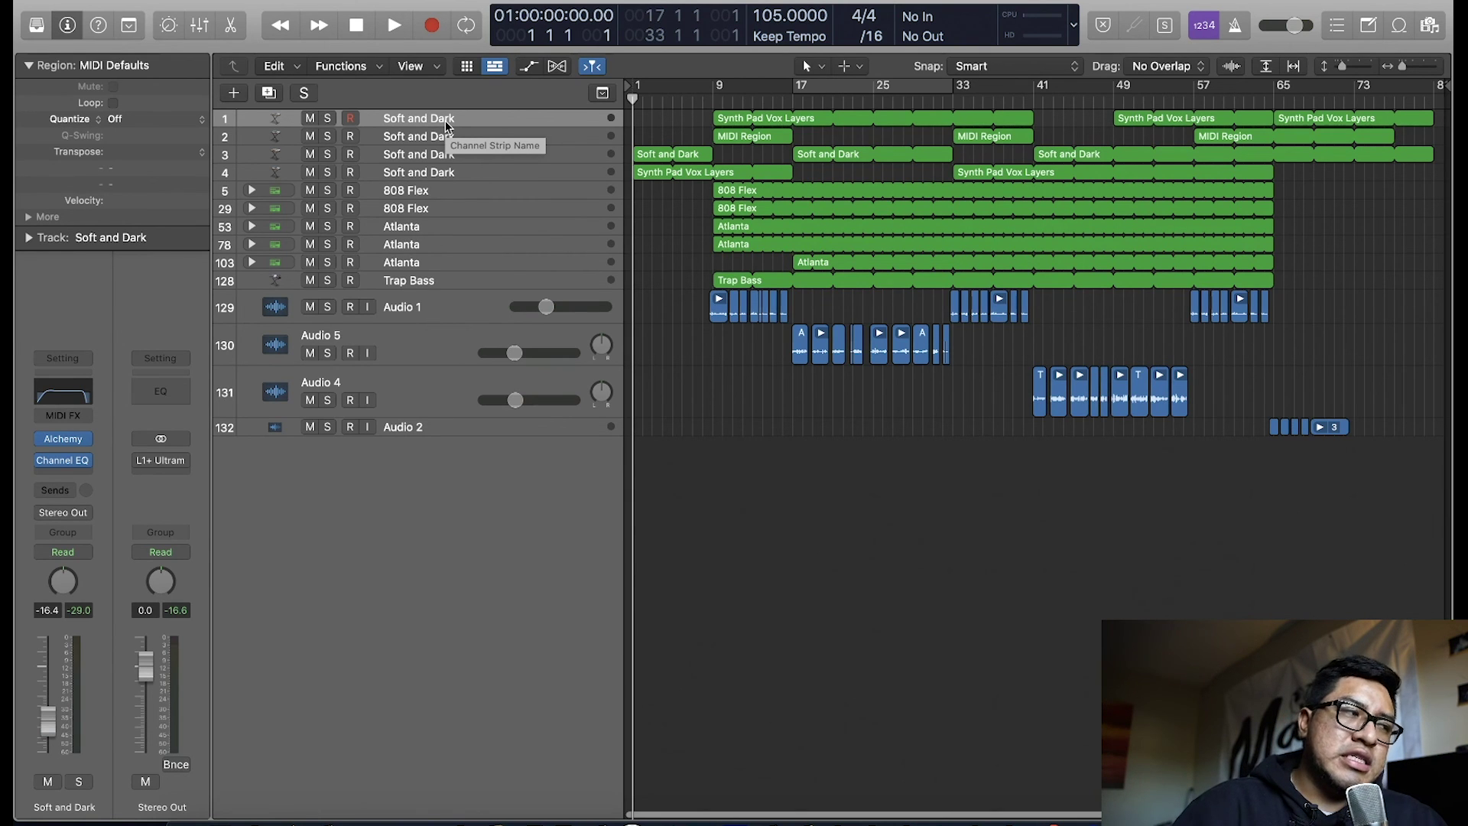
{"action": "left_click", "coordinate": [442, 310]}
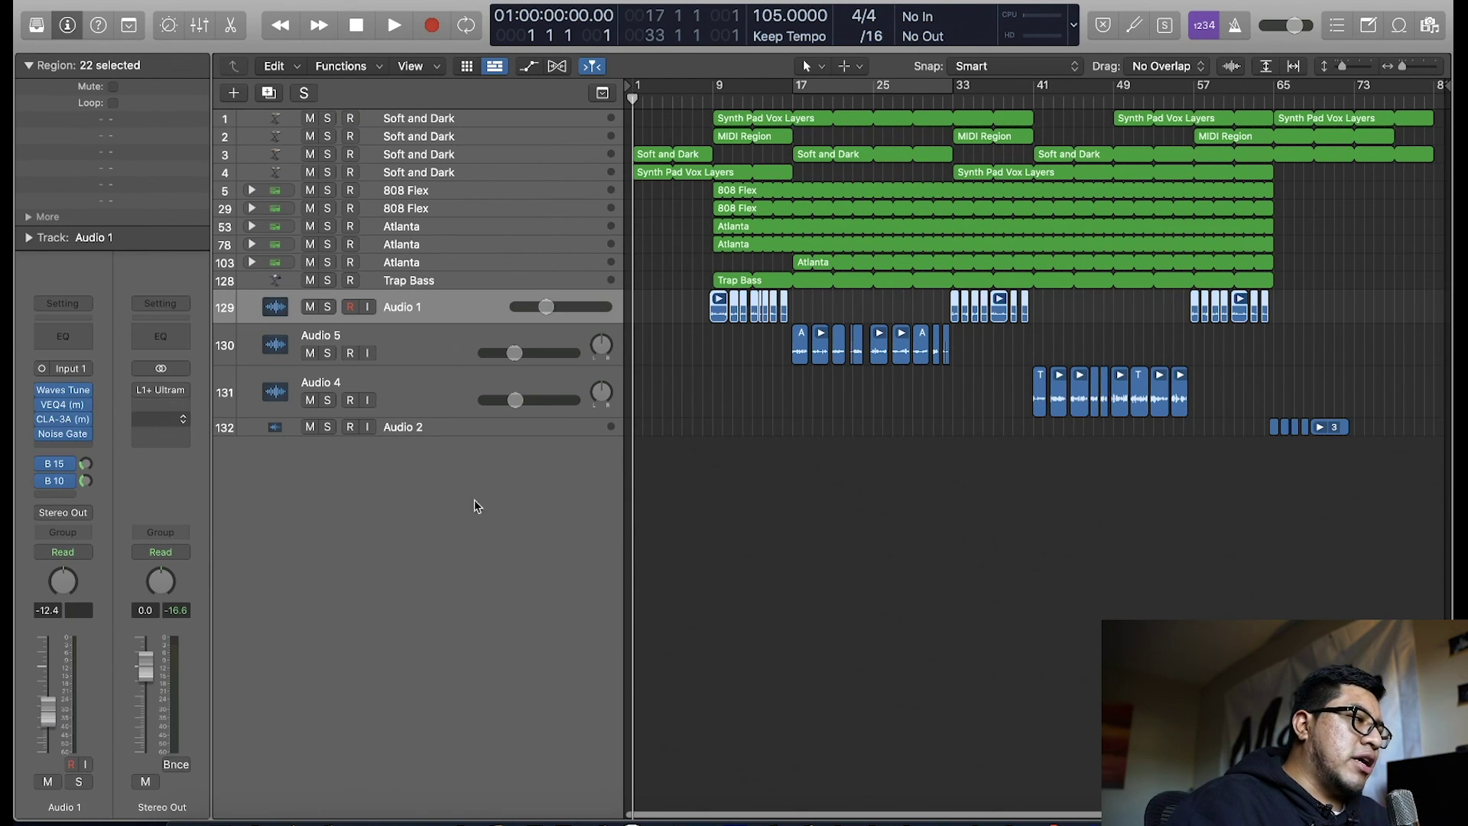
{"action": "left_click", "coordinate": [732, 594]}
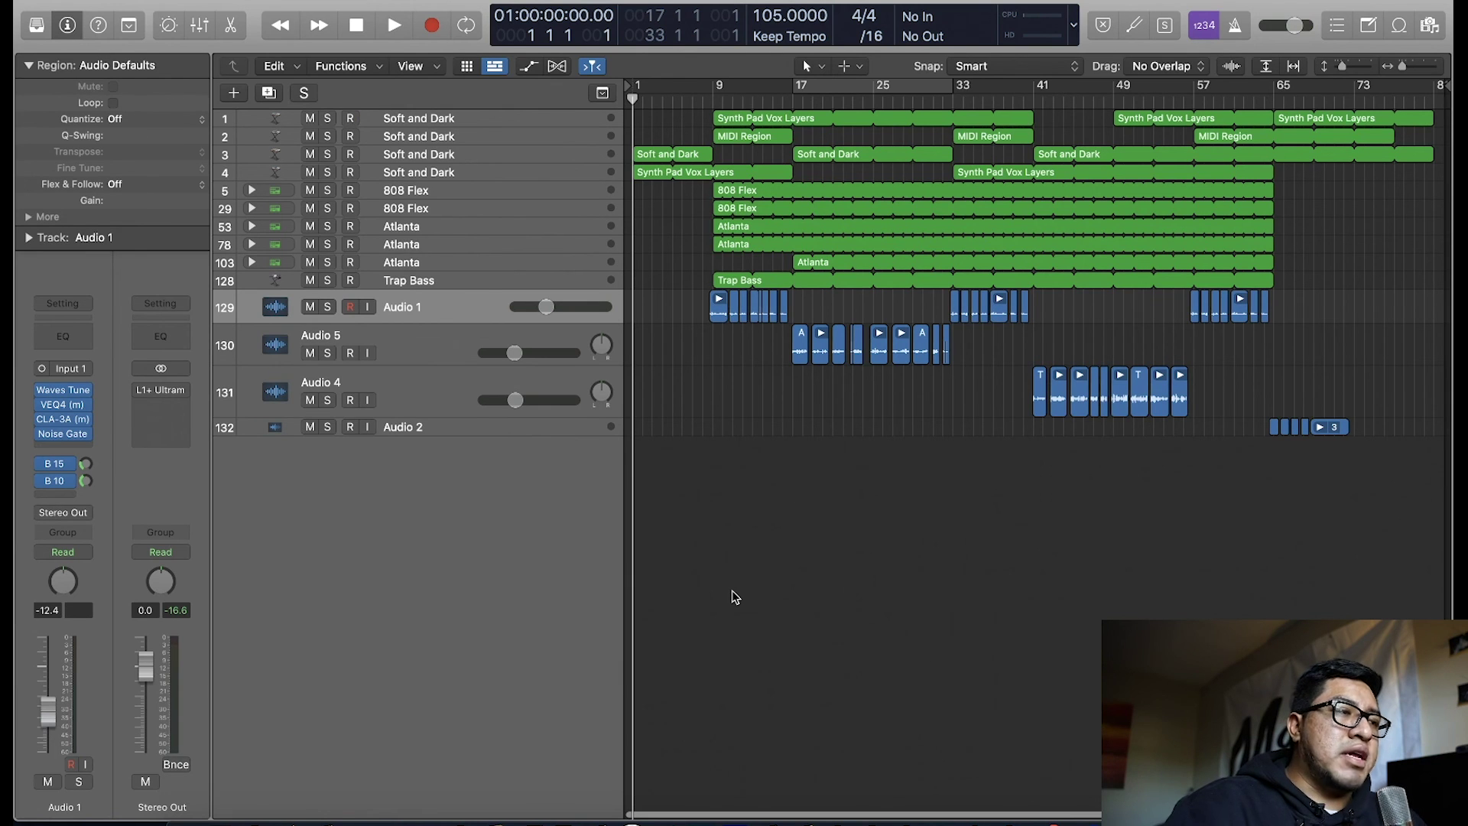